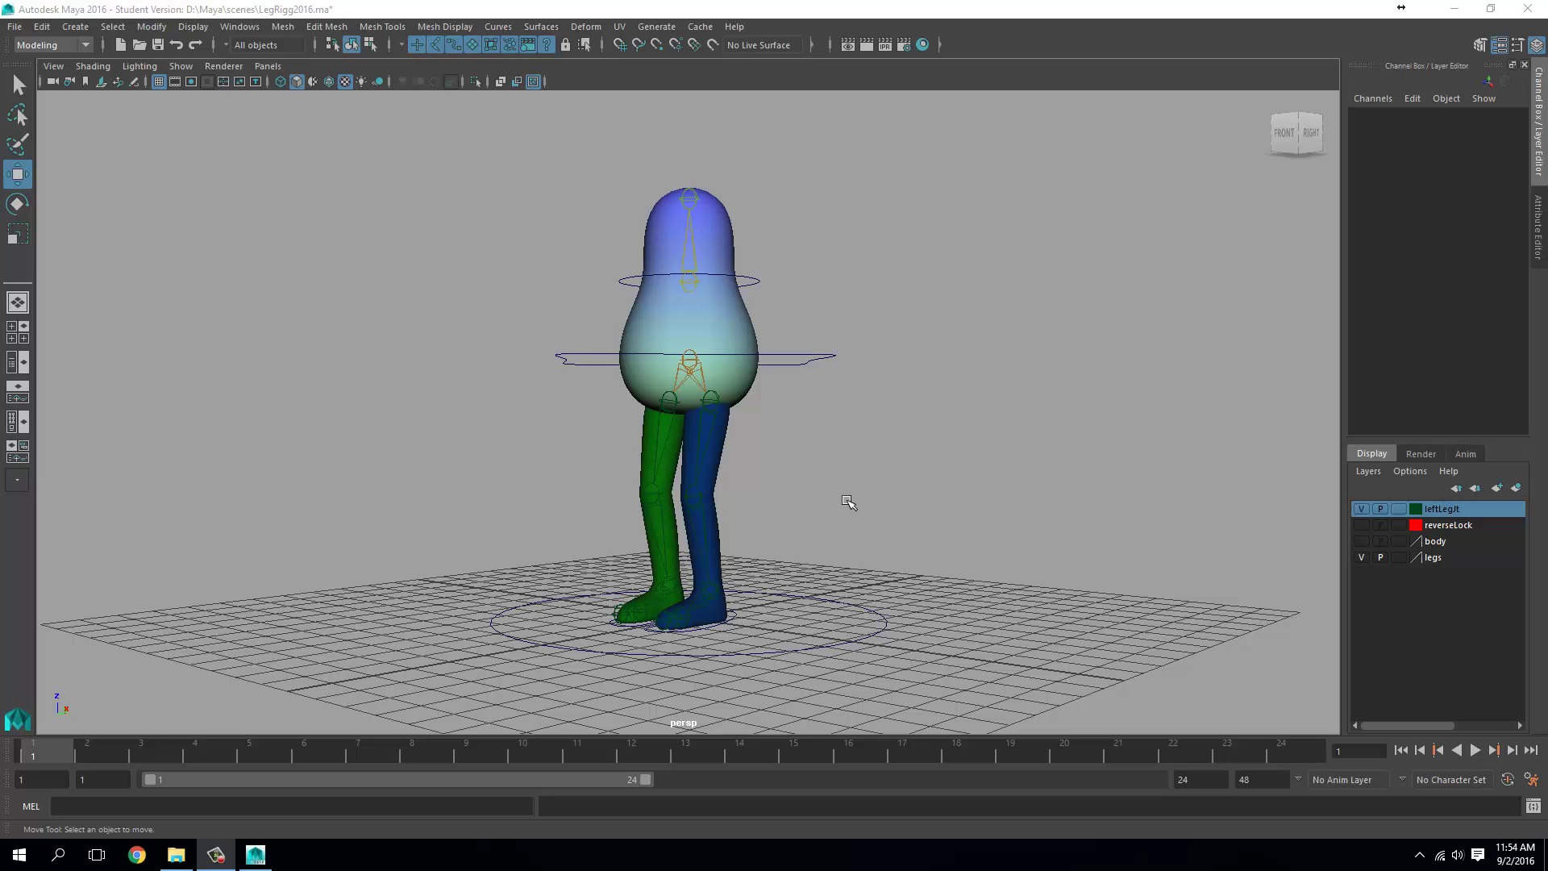
Step: Test the hip and both foot controls with trial moves, undoing each one
{"action": "left_click_drag", "start_coordinate": [849, 502], "coordinate": [764, 462], "text": "alt"}
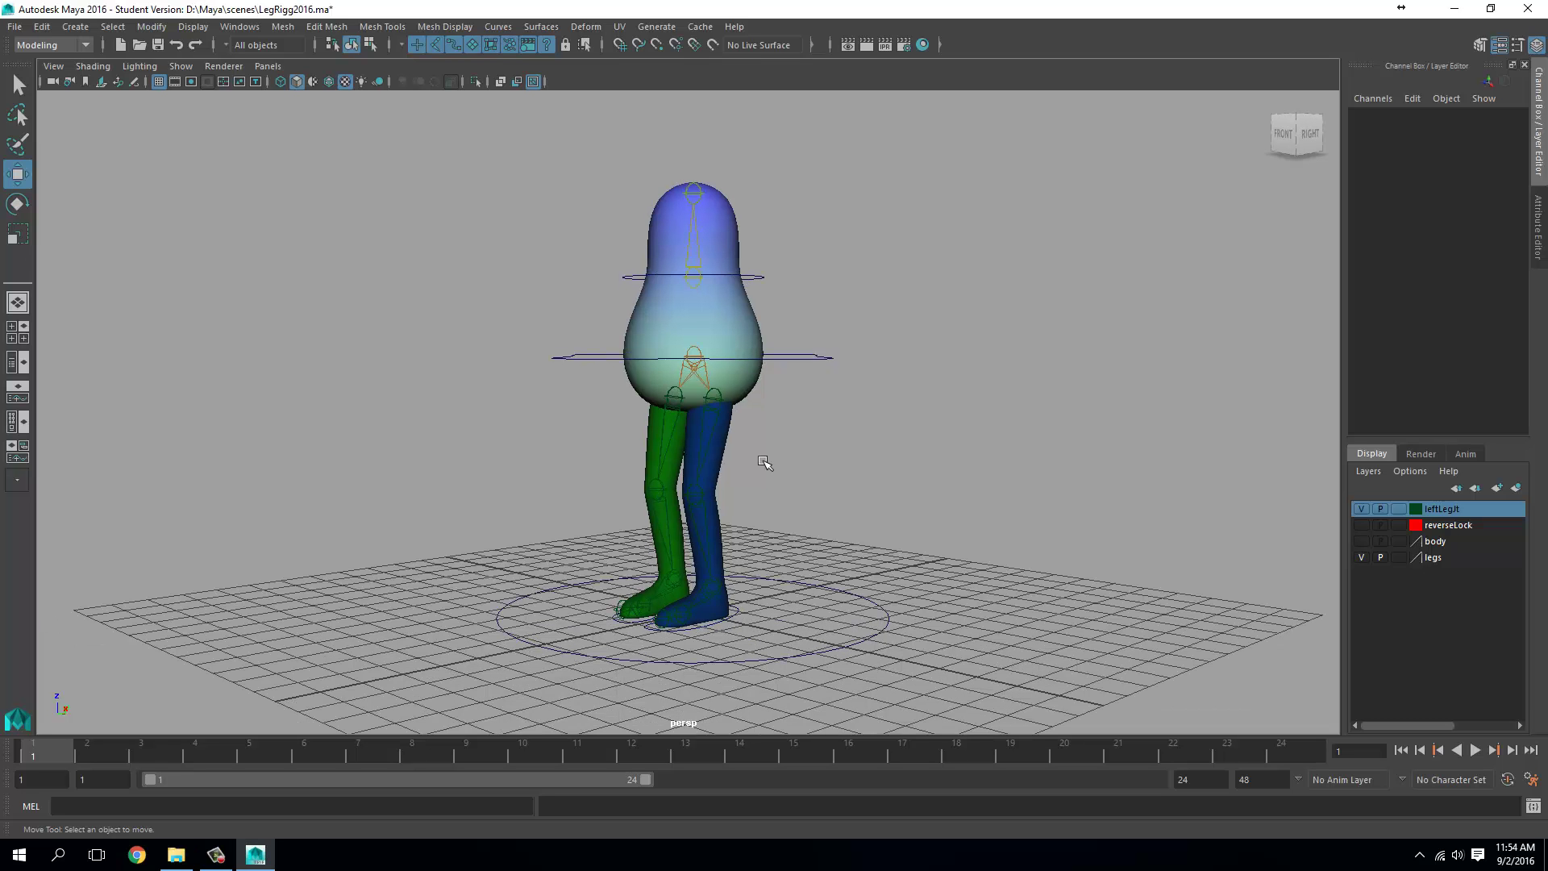
{"action": "left_click", "coordinate": [816, 359]}
{"action": "left_click_drag", "start_coordinate": [699, 370], "coordinate": [696, 407]}
{"action": "key", "text": "ctrl+z"}
{"action": "left_click_drag", "start_coordinate": [756, 586], "coordinate": [701, 559], "text": "alt"}
{"action": "left_click", "coordinate": [708, 622]}
{"action": "key", "text": "ctrl+z"}
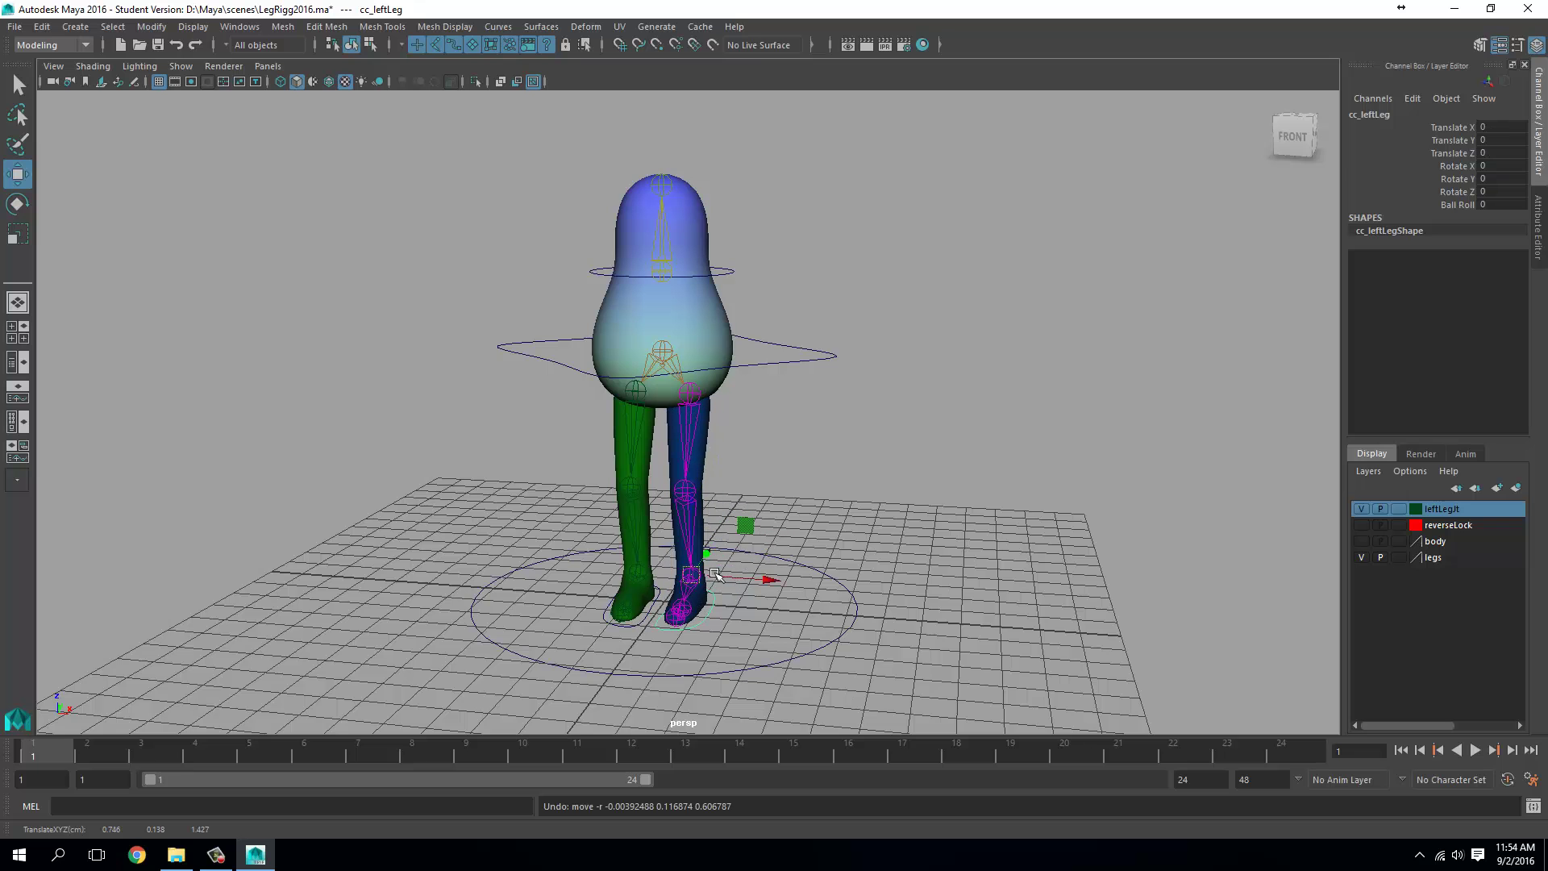
{"action": "left_click", "coordinate": [647, 630]}
{"action": "middle_click_drag", "start_coordinate": [655, 625], "coordinate": [748, 565]}
{"action": "key", "text": "ctrl+z"}
Step: Try rolling the green foot with Ball Roll, then undo it to straighten the leg
{"action": "mouse_move", "coordinate": [752, 569]}
{"action": "left_mouse_down", "text": "alt"}
{"action": "mouse_move", "coordinate": [774, 581]}
{"action": "mouse_move", "coordinate": [736, 594]}
{"action": "mouse_move", "coordinate": [760, 551]}
{"action": "left_mouse_up", "text": "alt"}
{"action": "scroll", "coordinate": [760, 550], "scroll_direction": "up", "scroll_amount": 3}
{"action": "left_click", "coordinate": [1456, 204]}
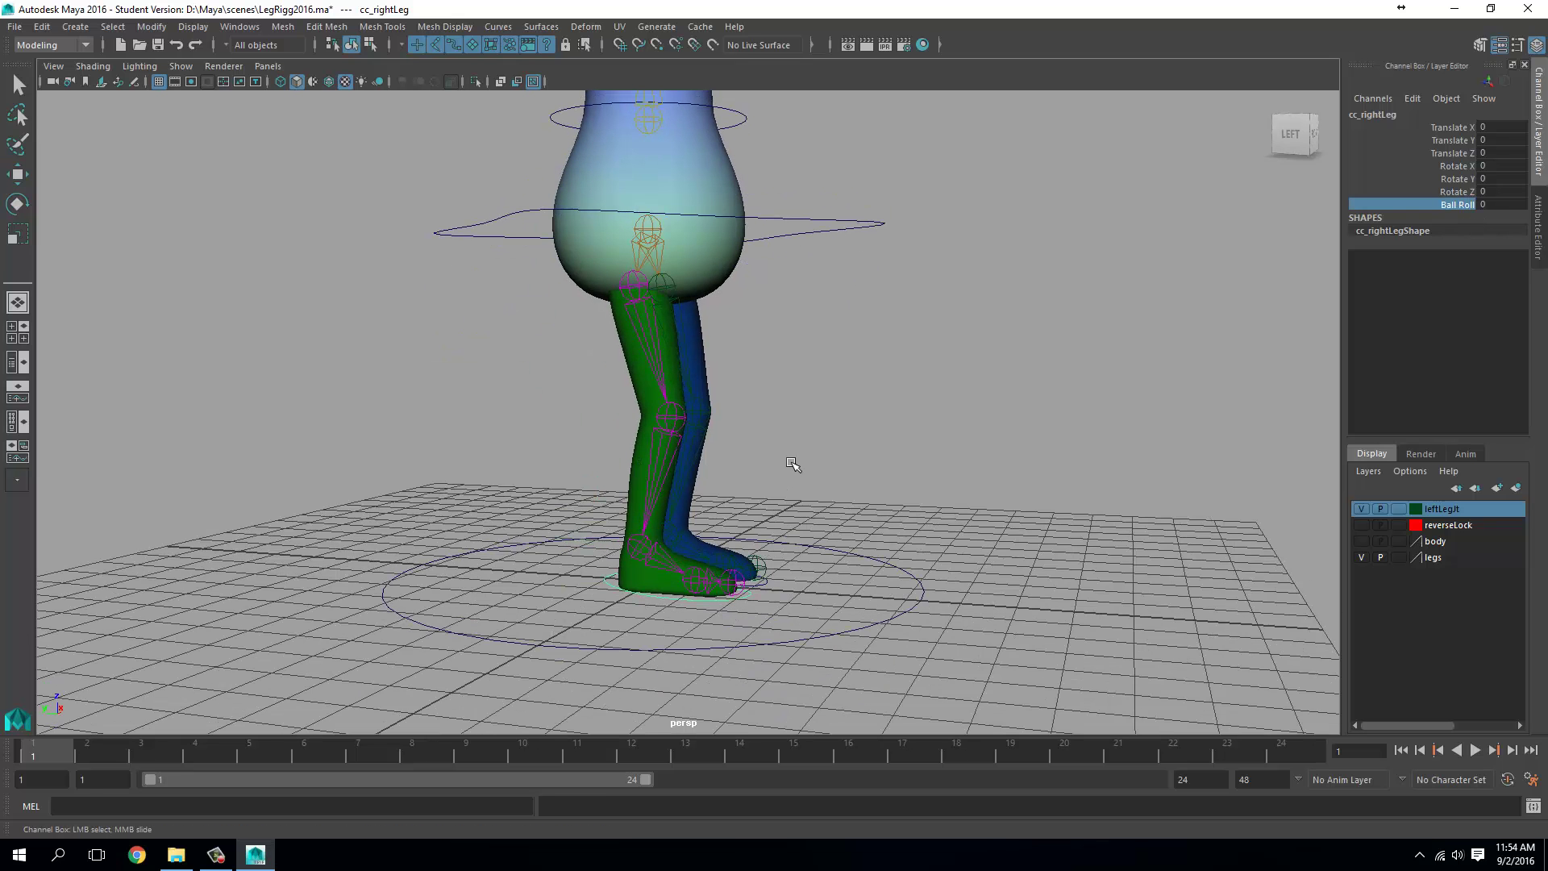
{"action": "middle_click_drag", "start_coordinate": [792, 464], "coordinate": [711, 464]}
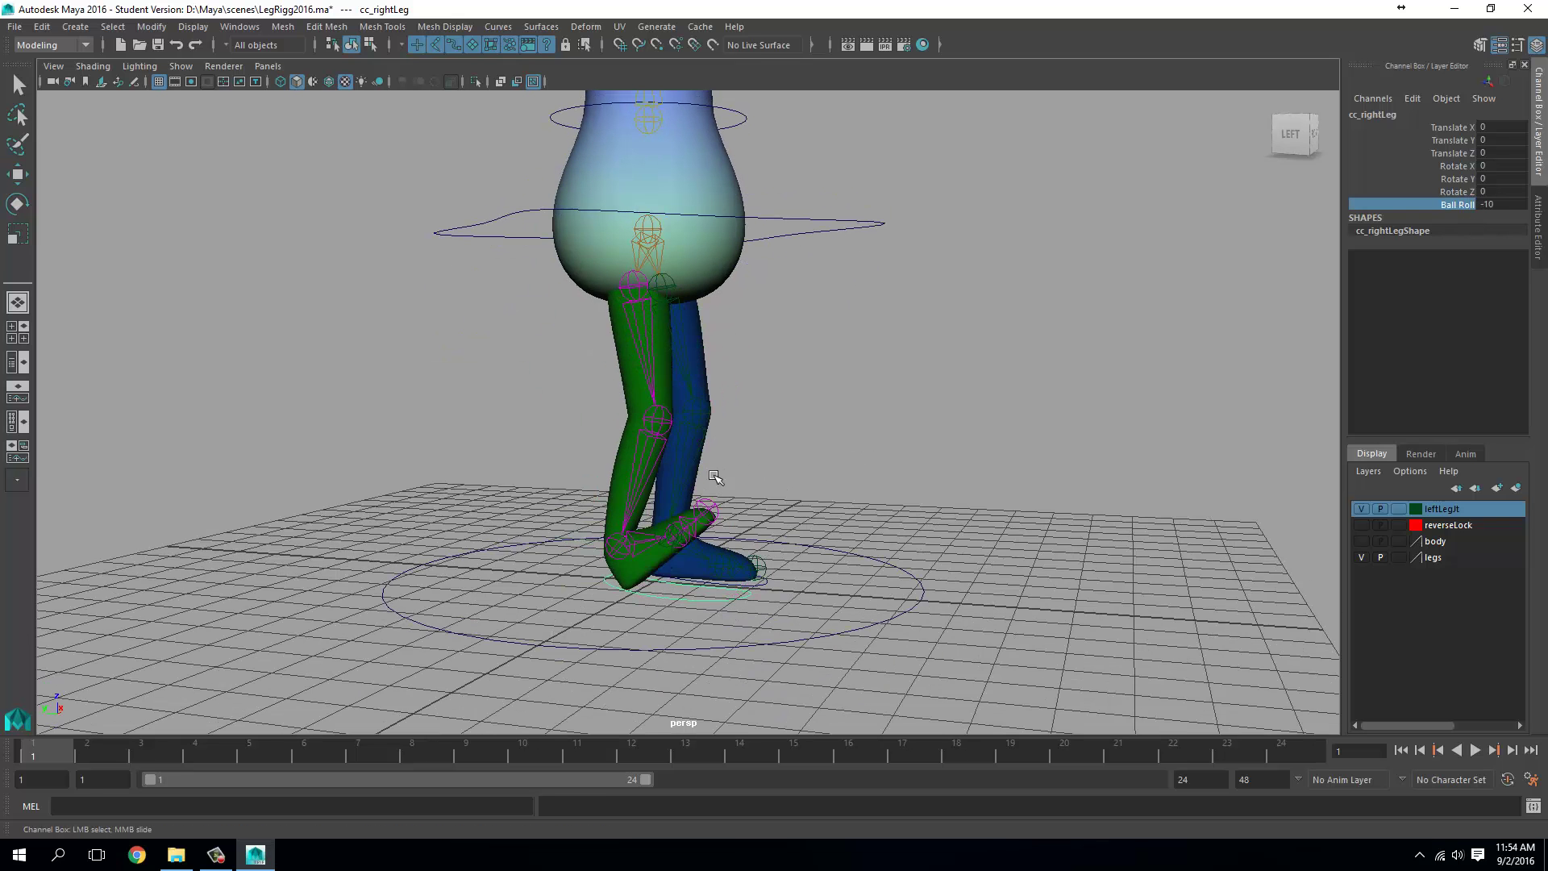
{"action": "key", "text": "ctrl+z"}
{"action": "left_click_drag", "start_coordinate": [714, 477], "coordinate": [798, 549], "text": "alt"}
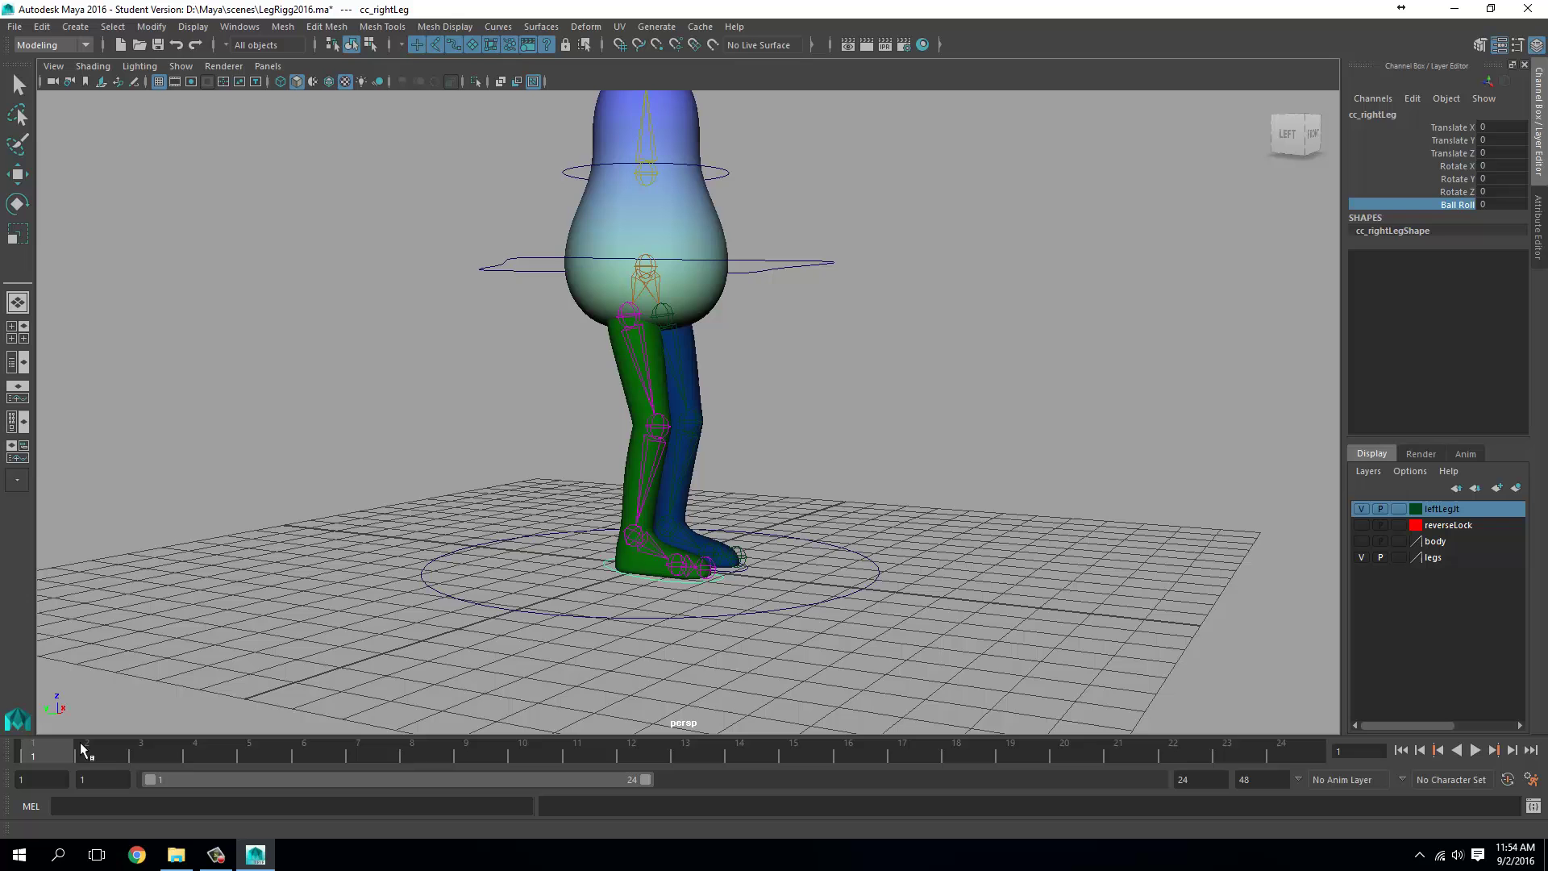
Step: Raise the hip control to test tiptoeing feet, then undo the raise
{"action": "left_click_drag", "start_coordinate": [840, 335], "coordinate": [803, 389], "text": "alt"}
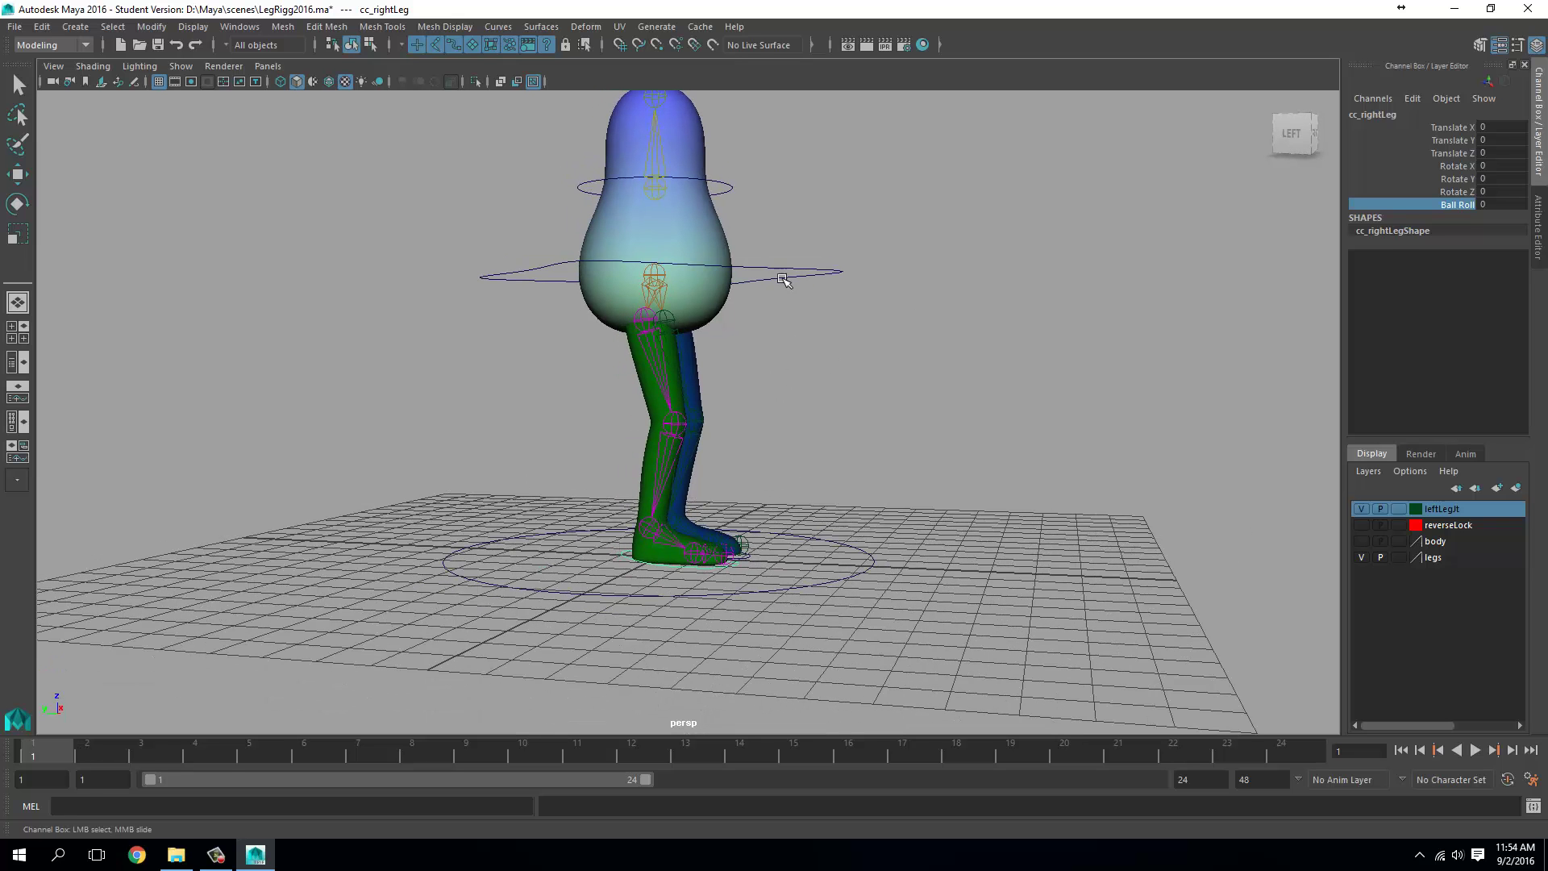
{"action": "left_click", "coordinate": [783, 279]}
{"action": "left_click_drag", "start_coordinate": [782, 279], "coordinate": [750, 329], "text": "alt"}
{"action": "key", "text": "w"}
{"action": "left_click_drag", "start_coordinate": [679, 242], "coordinate": [714, 524]}
{"action": "key", "text": "ctrl+z"}
Step: Lift the green right foot, push it forward, and tilt it to Rotate X -40.36
{"action": "left_click", "coordinate": [709, 569]}
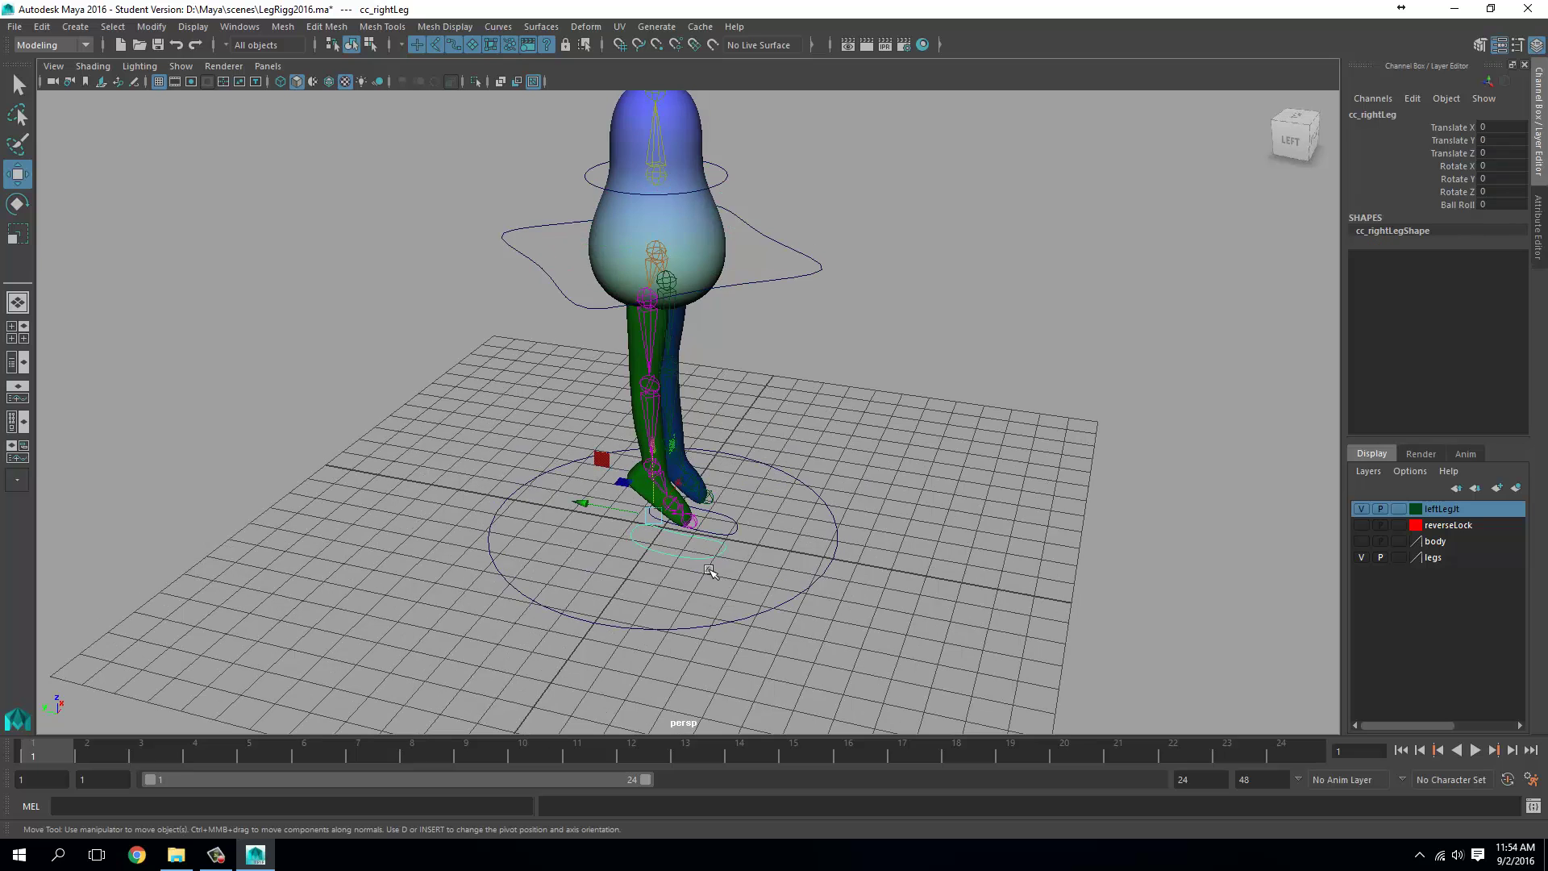
{"action": "left_click_drag", "start_coordinate": [703, 591], "coordinate": [709, 558], "text": "alt"}
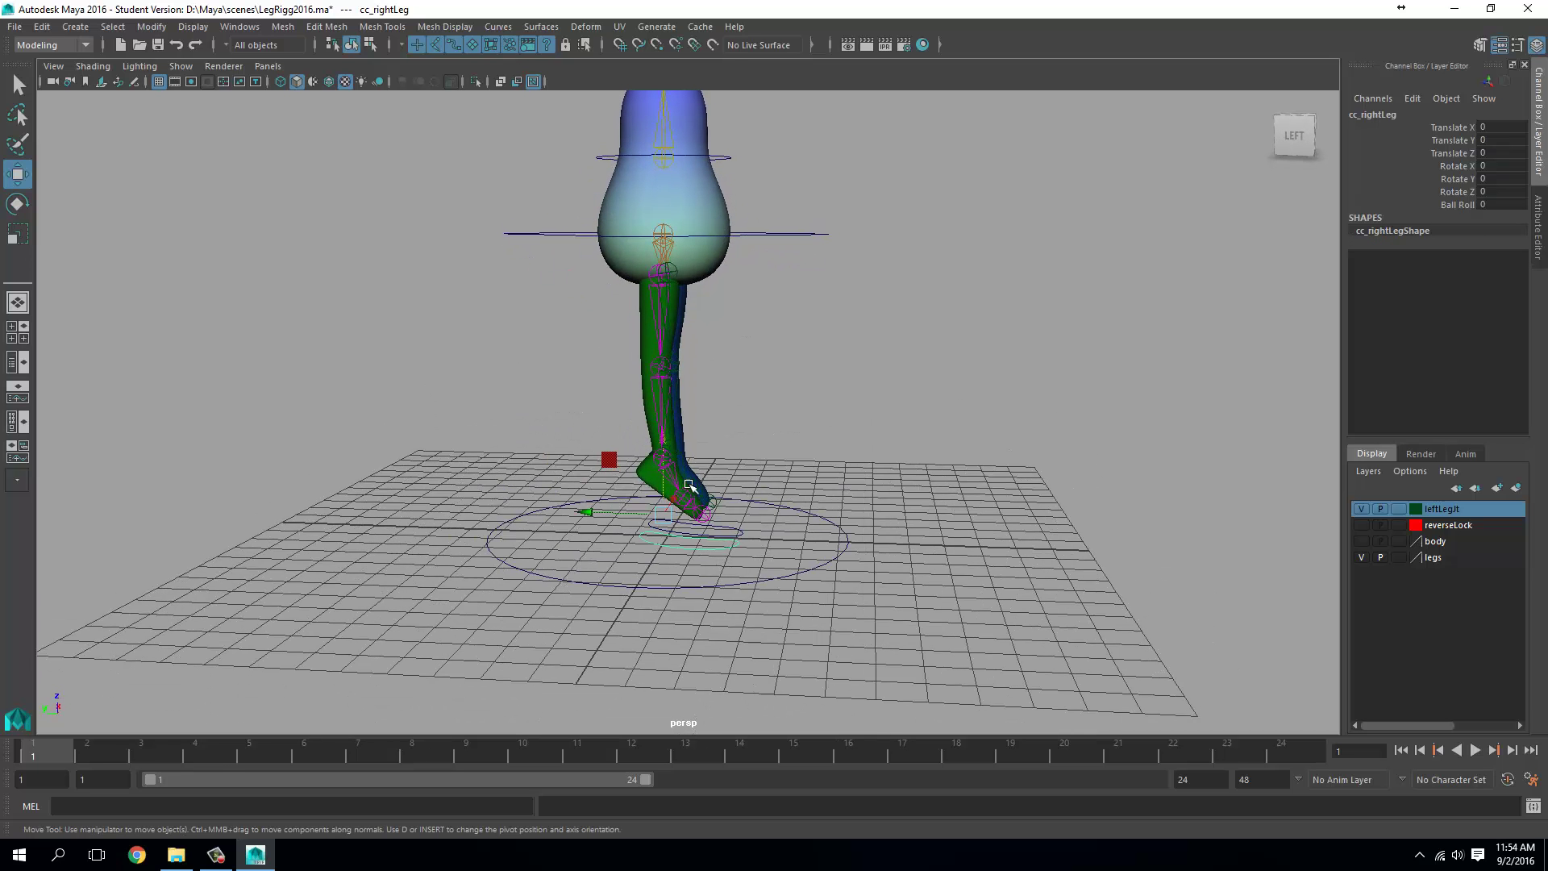
{"action": "left_click_drag", "start_coordinate": [666, 472], "coordinate": [701, 363]}
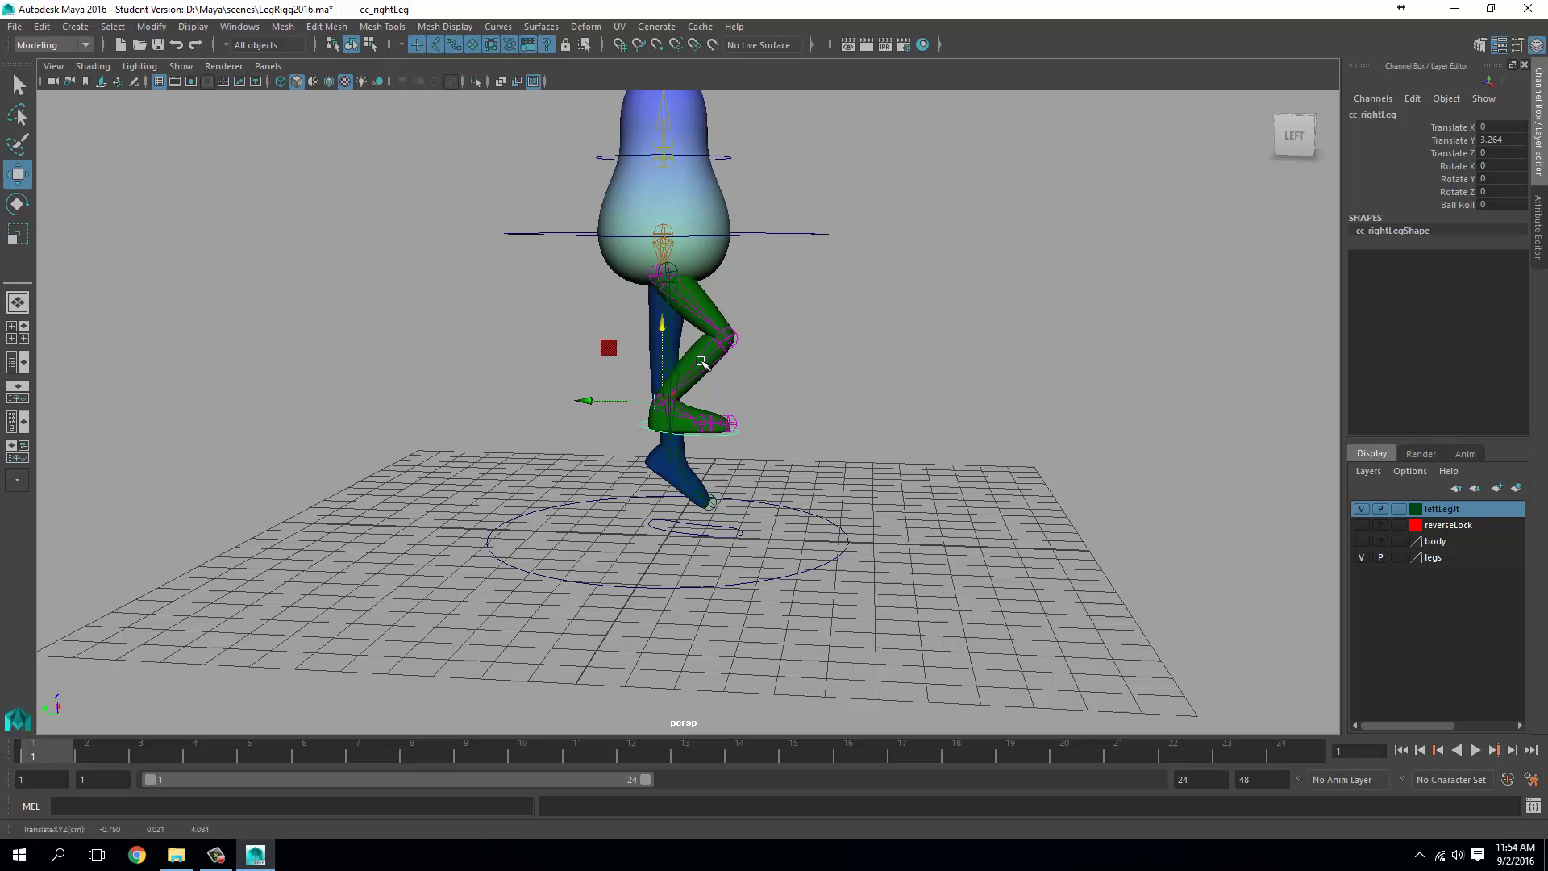
{"action": "left_click_drag", "start_coordinate": [587, 400], "coordinate": [693, 401]}
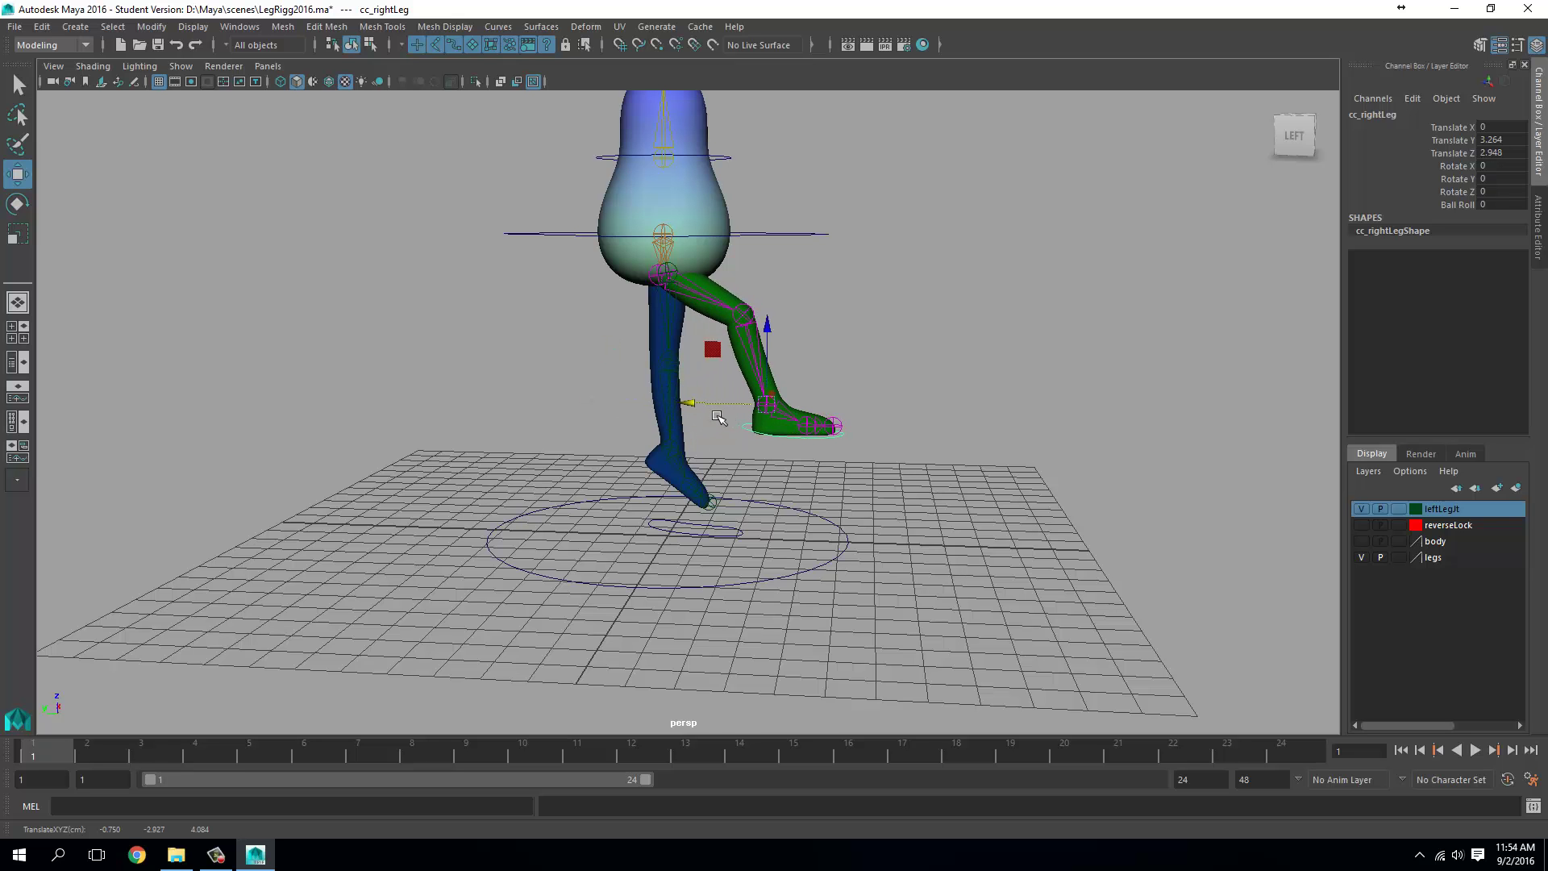
{"action": "left_click_drag", "start_coordinate": [698, 475], "coordinate": [758, 458], "text": "alt"}
{"action": "key", "text": "e"}
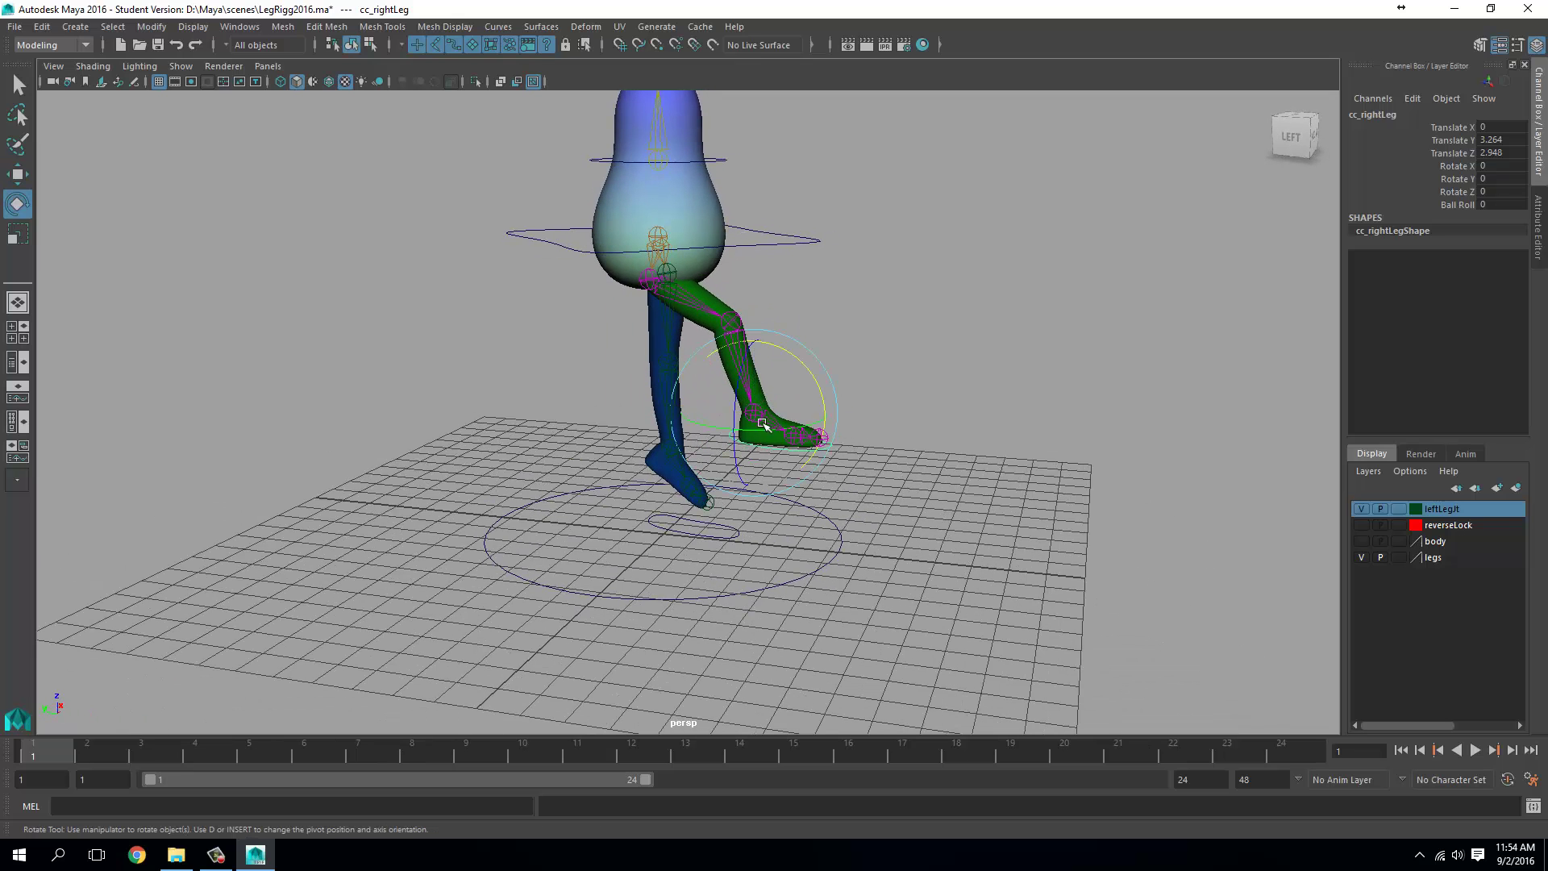
{"action": "left_click_drag", "start_coordinate": [817, 384], "coordinate": [726, 420]}
Step: Lift the blue left foot to 3.543 and swing it back behind the body
{"action": "left_click", "coordinate": [703, 476]}
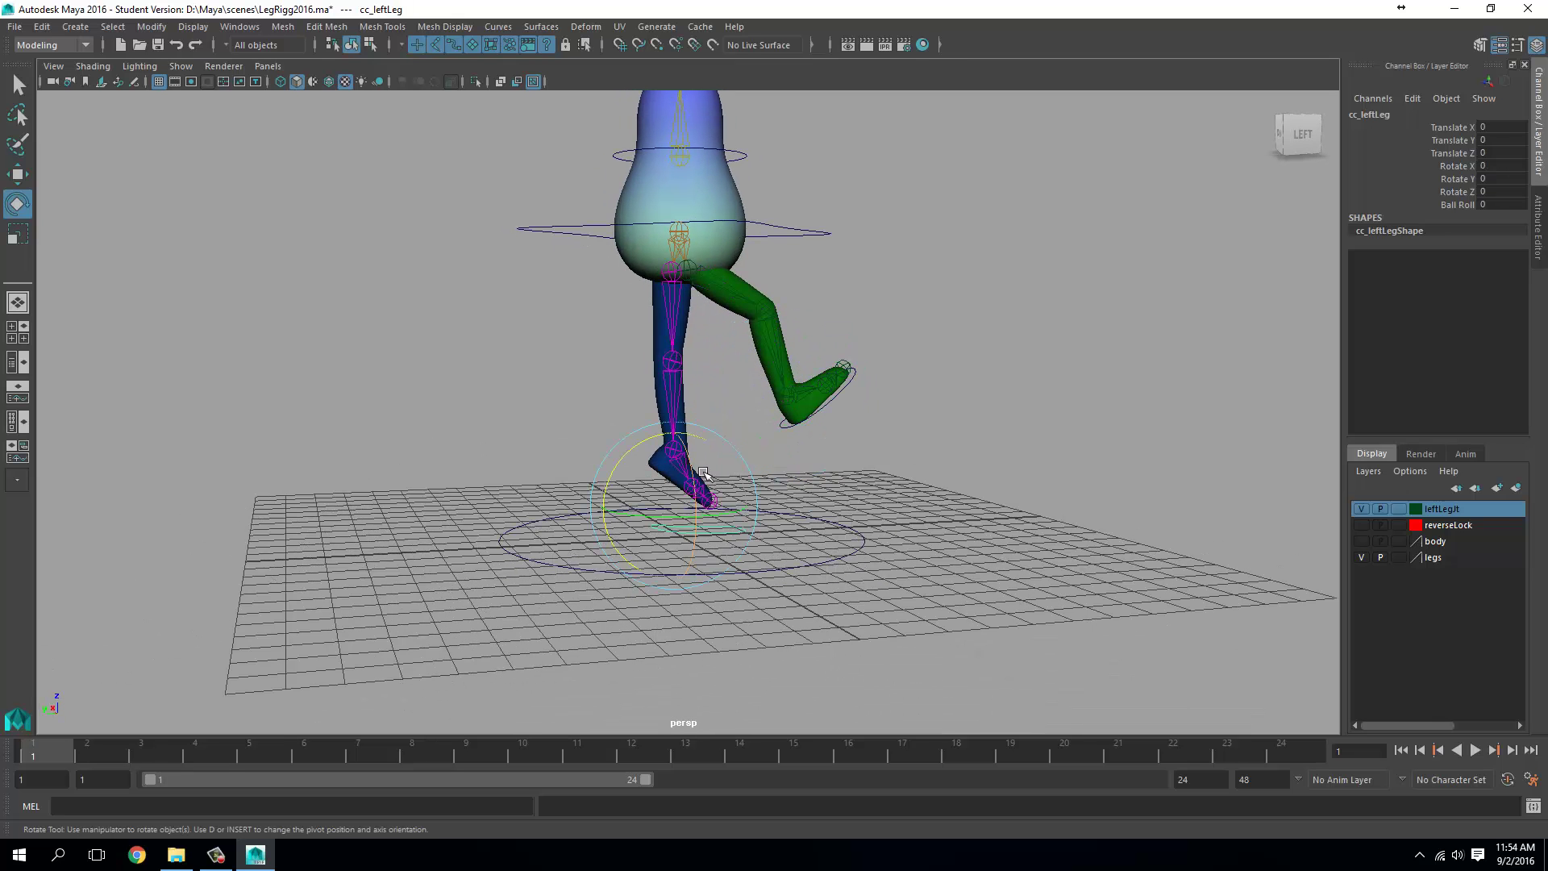
{"action": "key", "text": "w"}
{"action": "left_click_drag", "start_coordinate": [675, 471], "coordinate": [511, 435]}
{"action": "left_click_drag", "start_coordinate": [511, 435], "coordinate": [605, 476], "text": "alt"}
{"action": "key", "text": "e"}
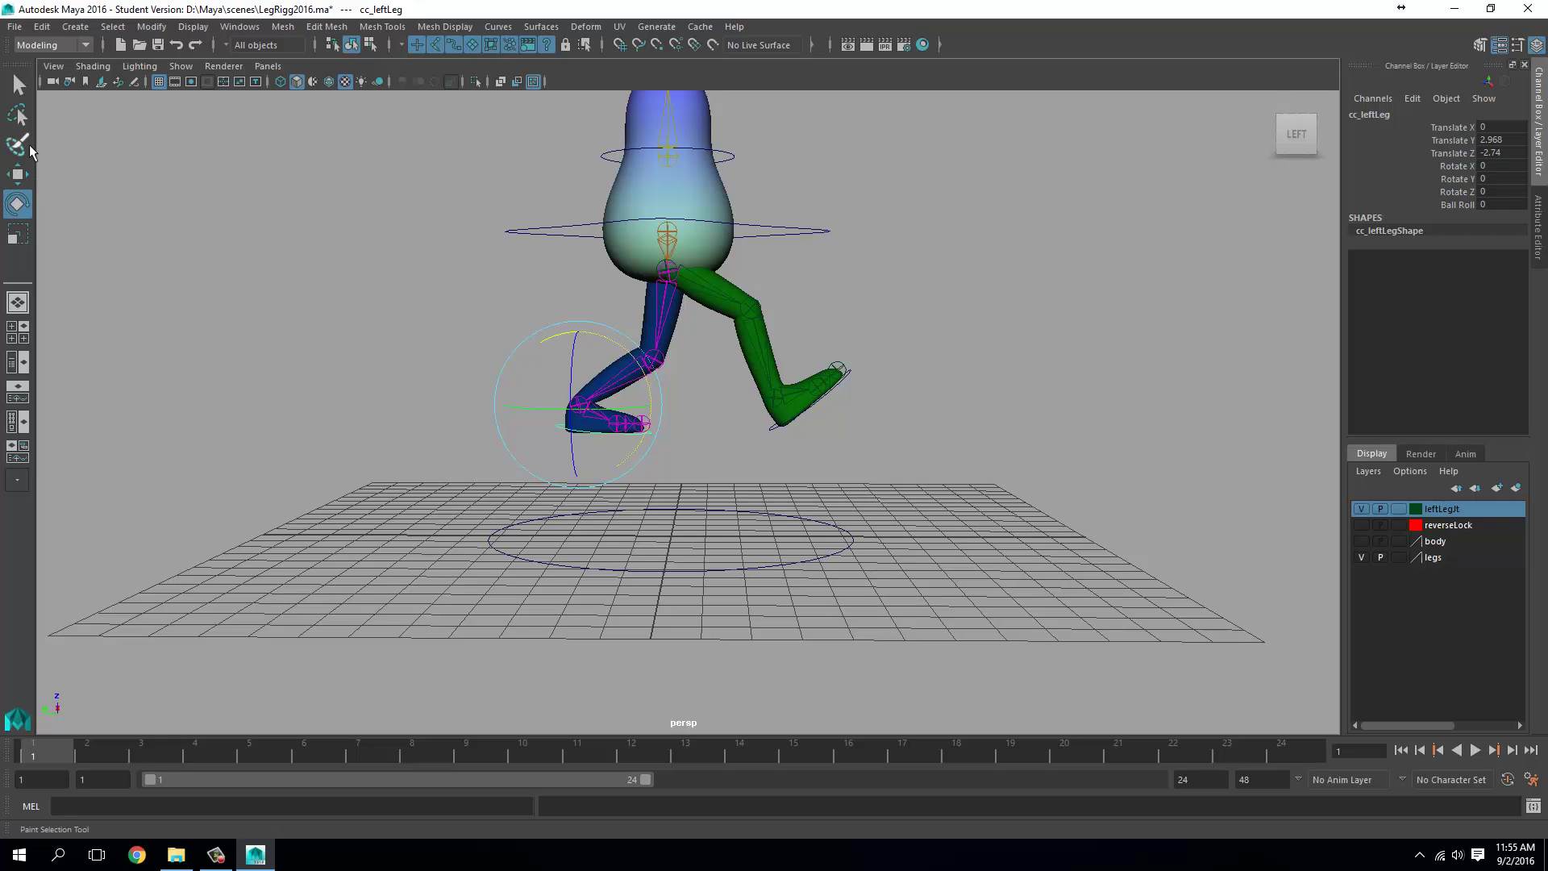
{"action": "left_click_drag", "start_coordinate": [538, 392], "coordinate": [677, 463], "text": "alt"}
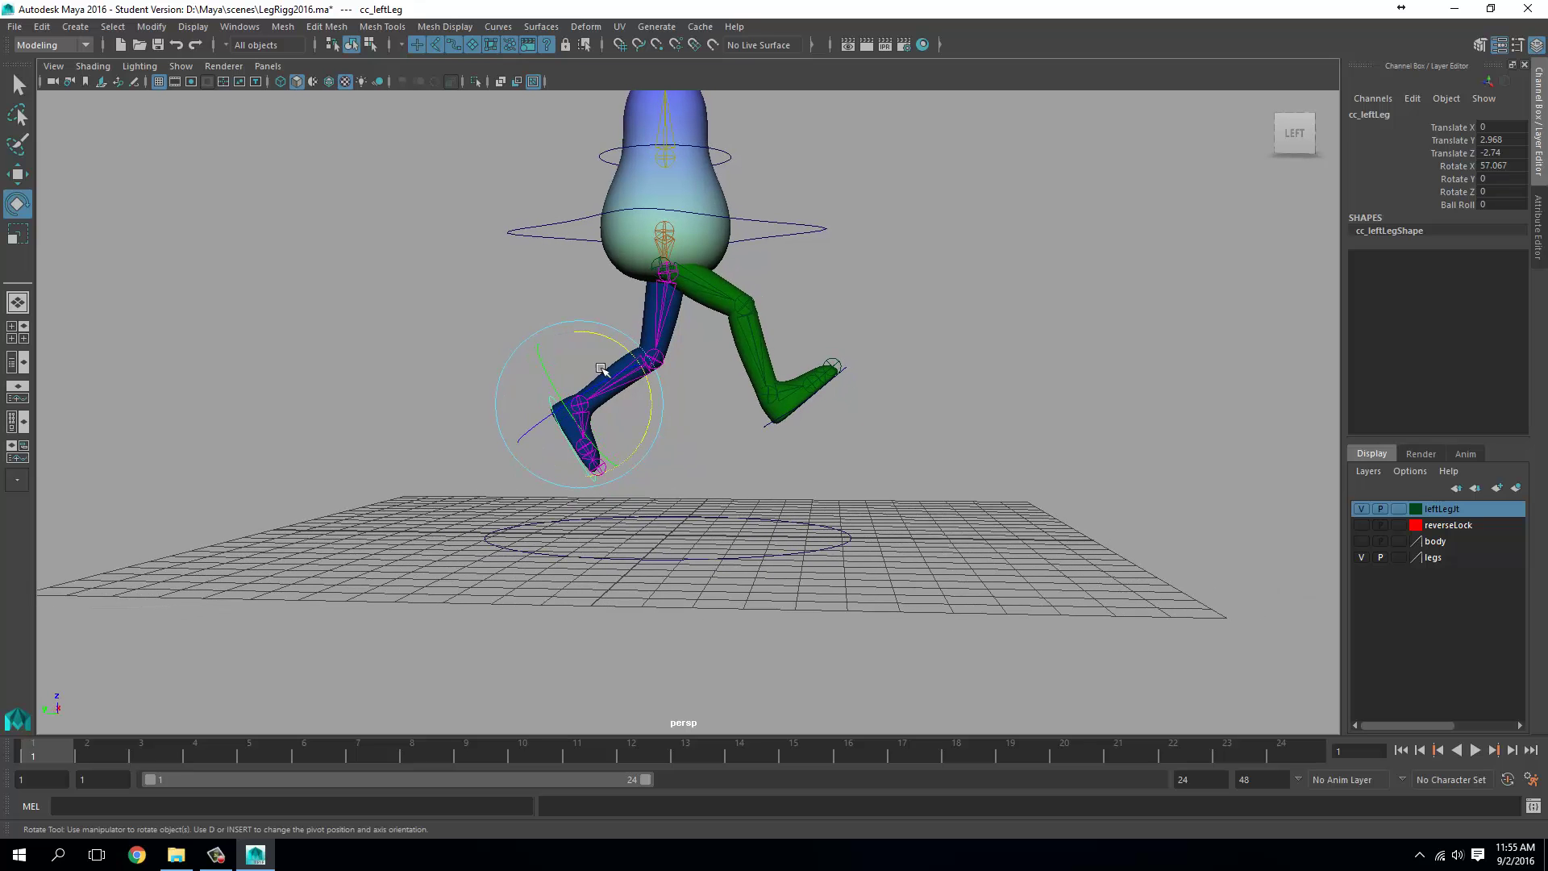
{"action": "key", "text": "w"}
{"action": "left_click_drag", "start_coordinate": [586, 347], "coordinate": [583, 327]}
{"action": "left_click_drag", "start_coordinate": [546, 398], "coordinate": [524, 395]}
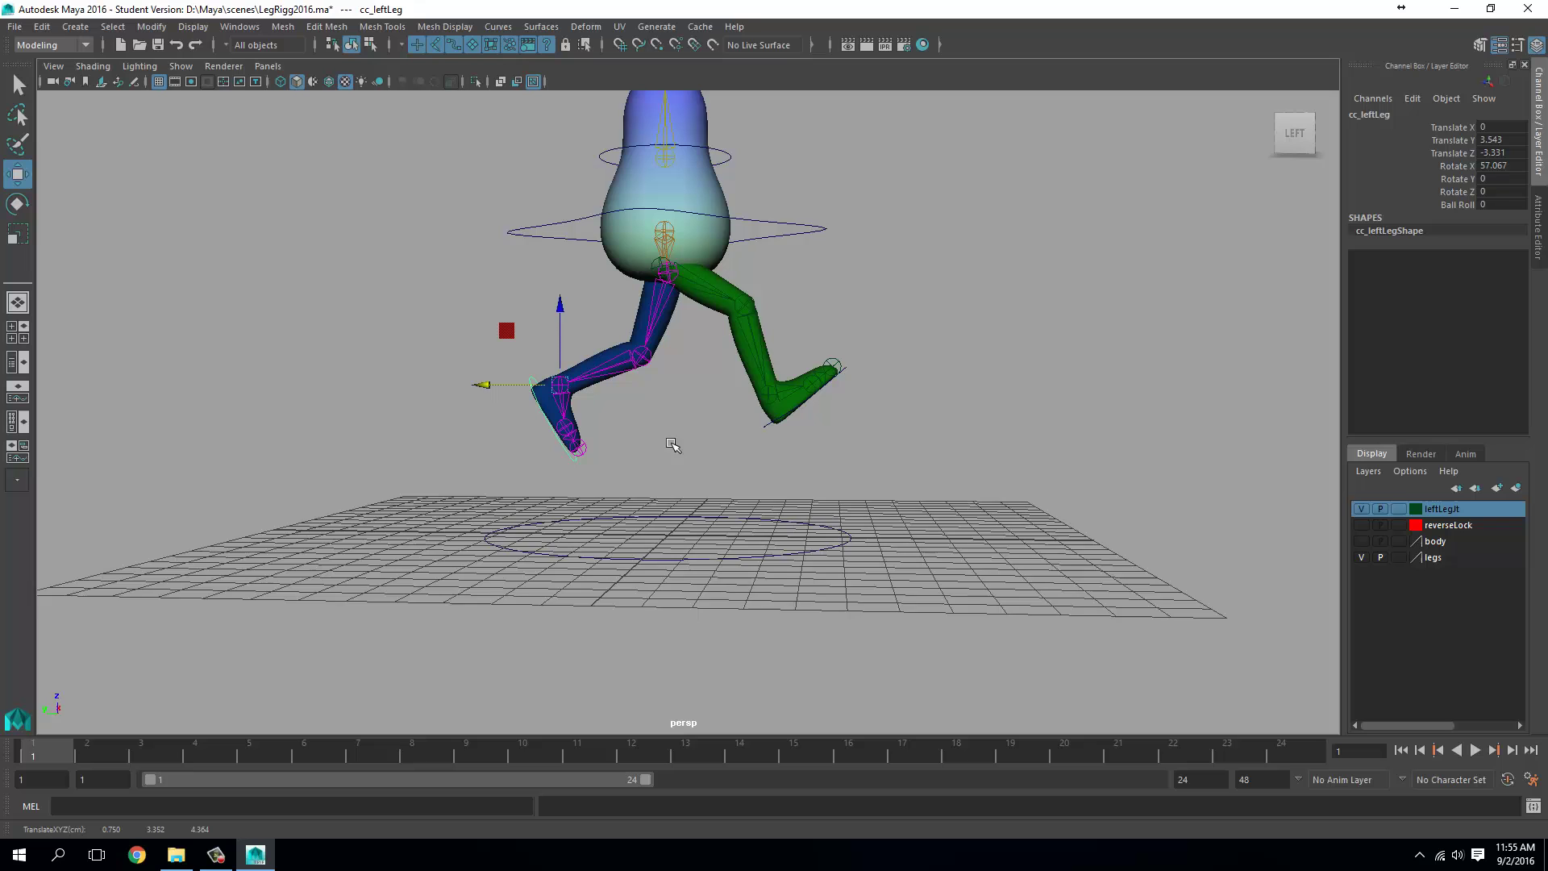
Step: Ease the right foot's tilt to -30.067 and push it forward to 3.314
{"action": "left_click_drag", "start_coordinate": [674, 443], "coordinate": [816, 453], "text": "alt"}
{"action": "left_click", "coordinate": [788, 441]}
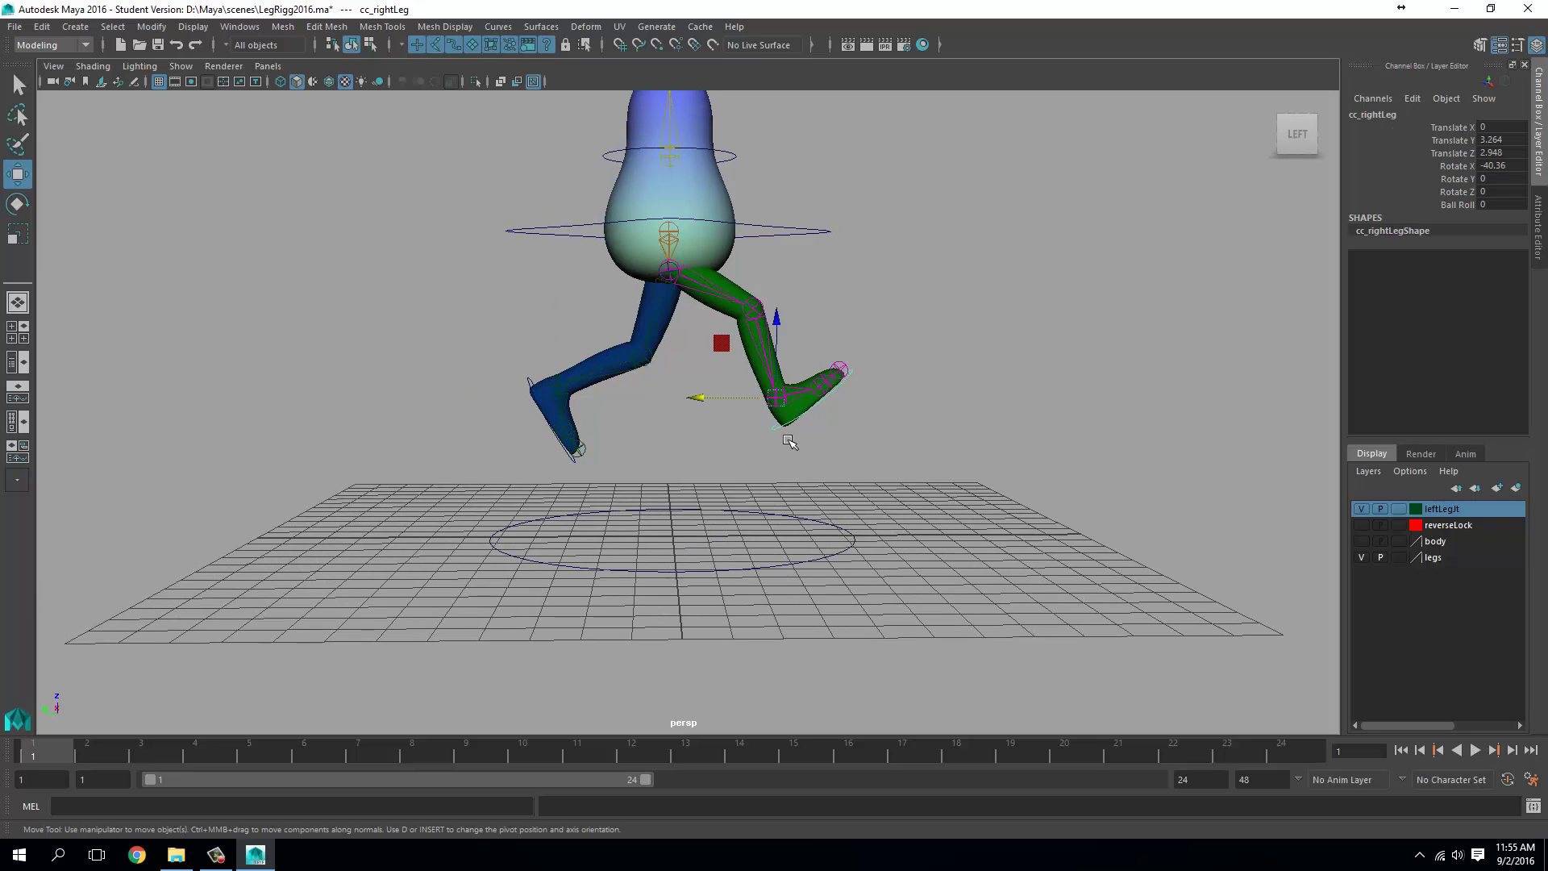
{"action": "key", "text": "e"}
{"action": "left_click_drag", "start_coordinate": [789, 345], "coordinate": [805, 352]}
{"action": "key", "text": "w"}
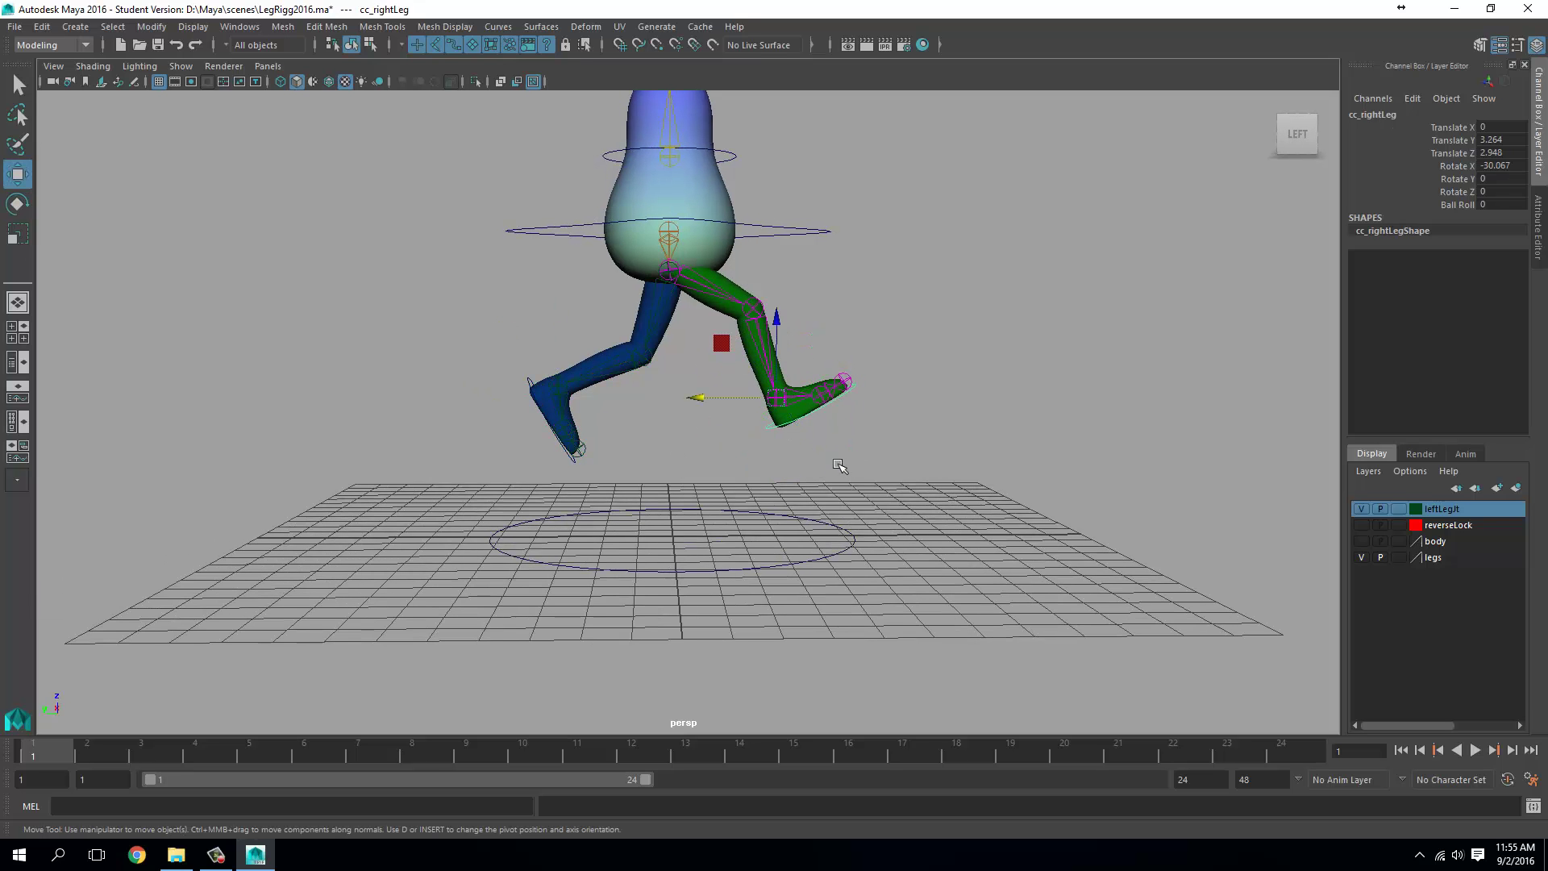
{"action": "left_click_drag", "start_coordinate": [700, 489], "coordinate": [730, 399], "text": "alt"}
{"action": "middle_click_drag", "start_coordinate": [730, 401], "coordinate": [750, 418]}
{"action": "left_click_drag", "start_coordinate": [751, 418], "coordinate": [704, 433], "text": "alt"}
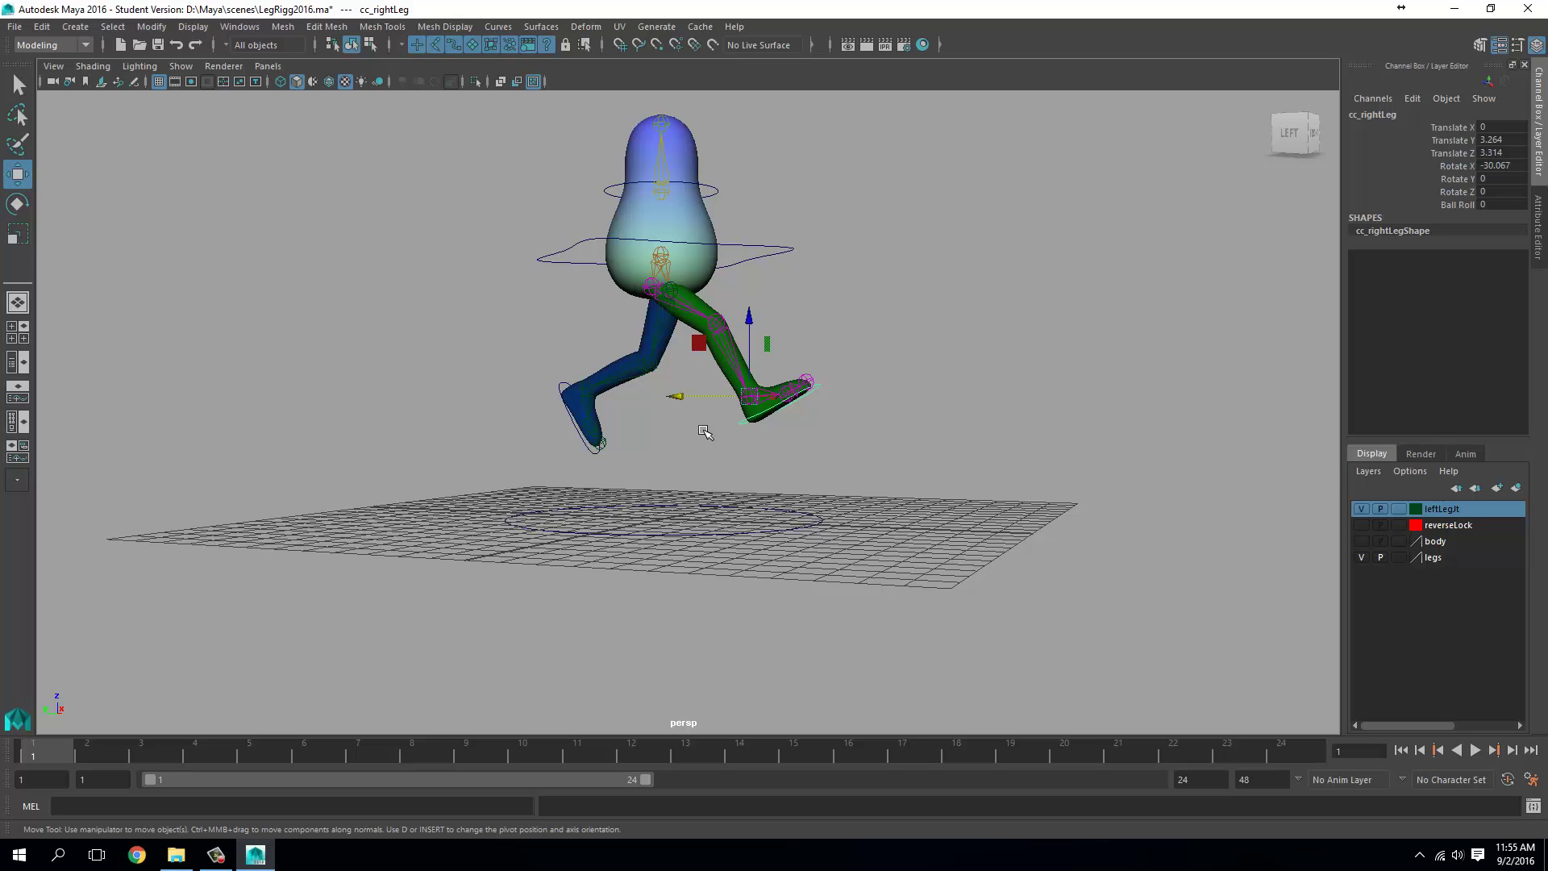
Step: Key cc_leftLeg's stride pose at frames 1 and 24, then enable Auto Key
{"action": "left_click_drag", "start_coordinate": [704, 432], "coordinate": [836, 260], "text": "alt"}
{"action": "left_click", "coordinate": [789, 260]}
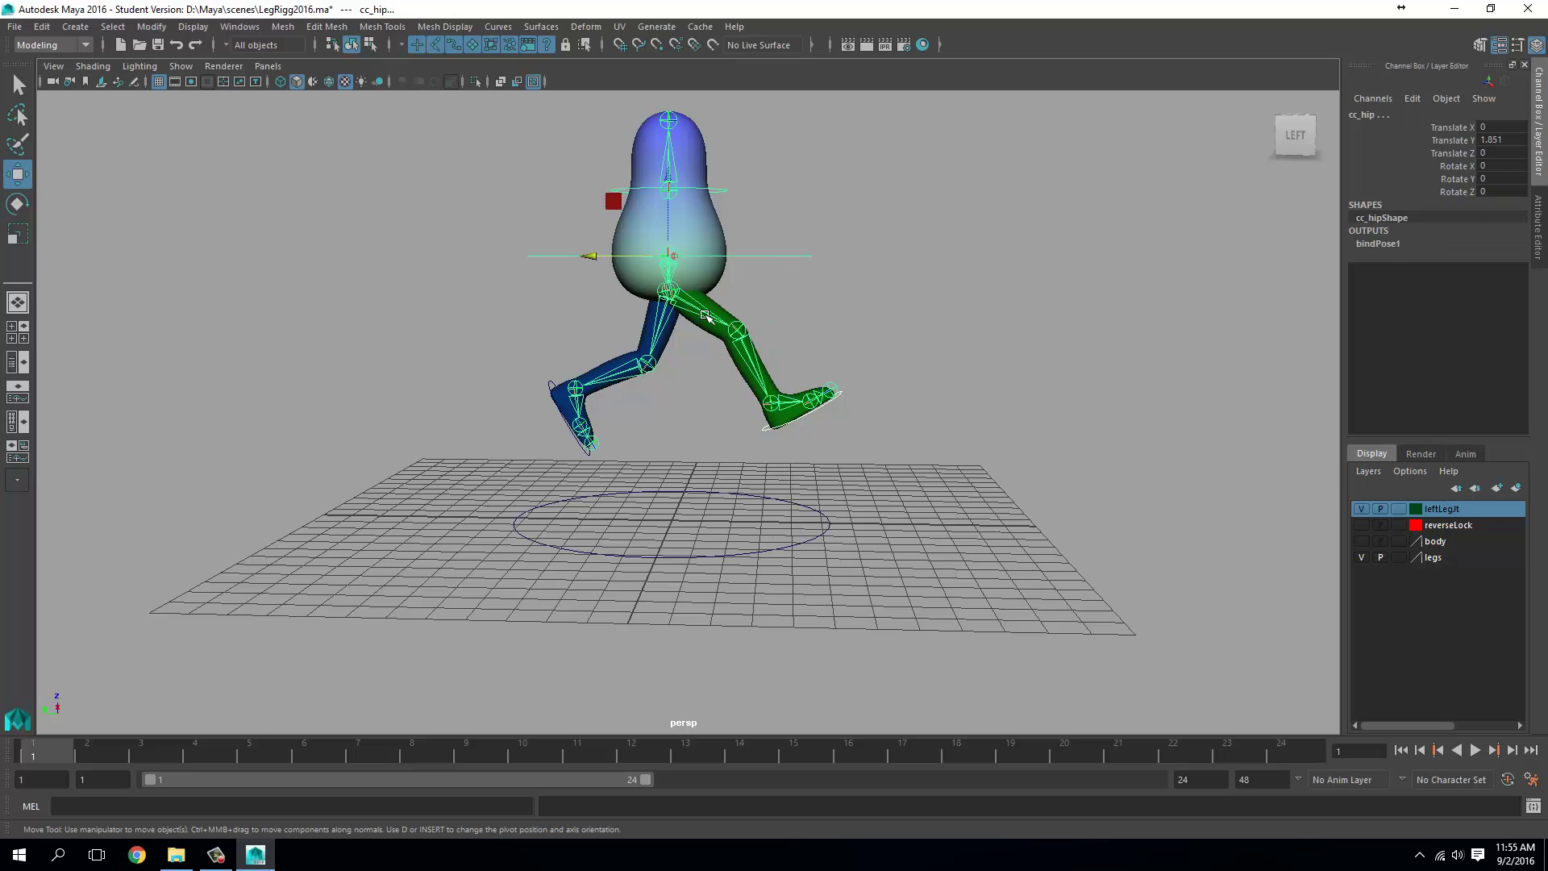
{"action": "left_click_drag", "start_coordinate": [637, 428], "coordinate": [643, 449], "text": "alt"}
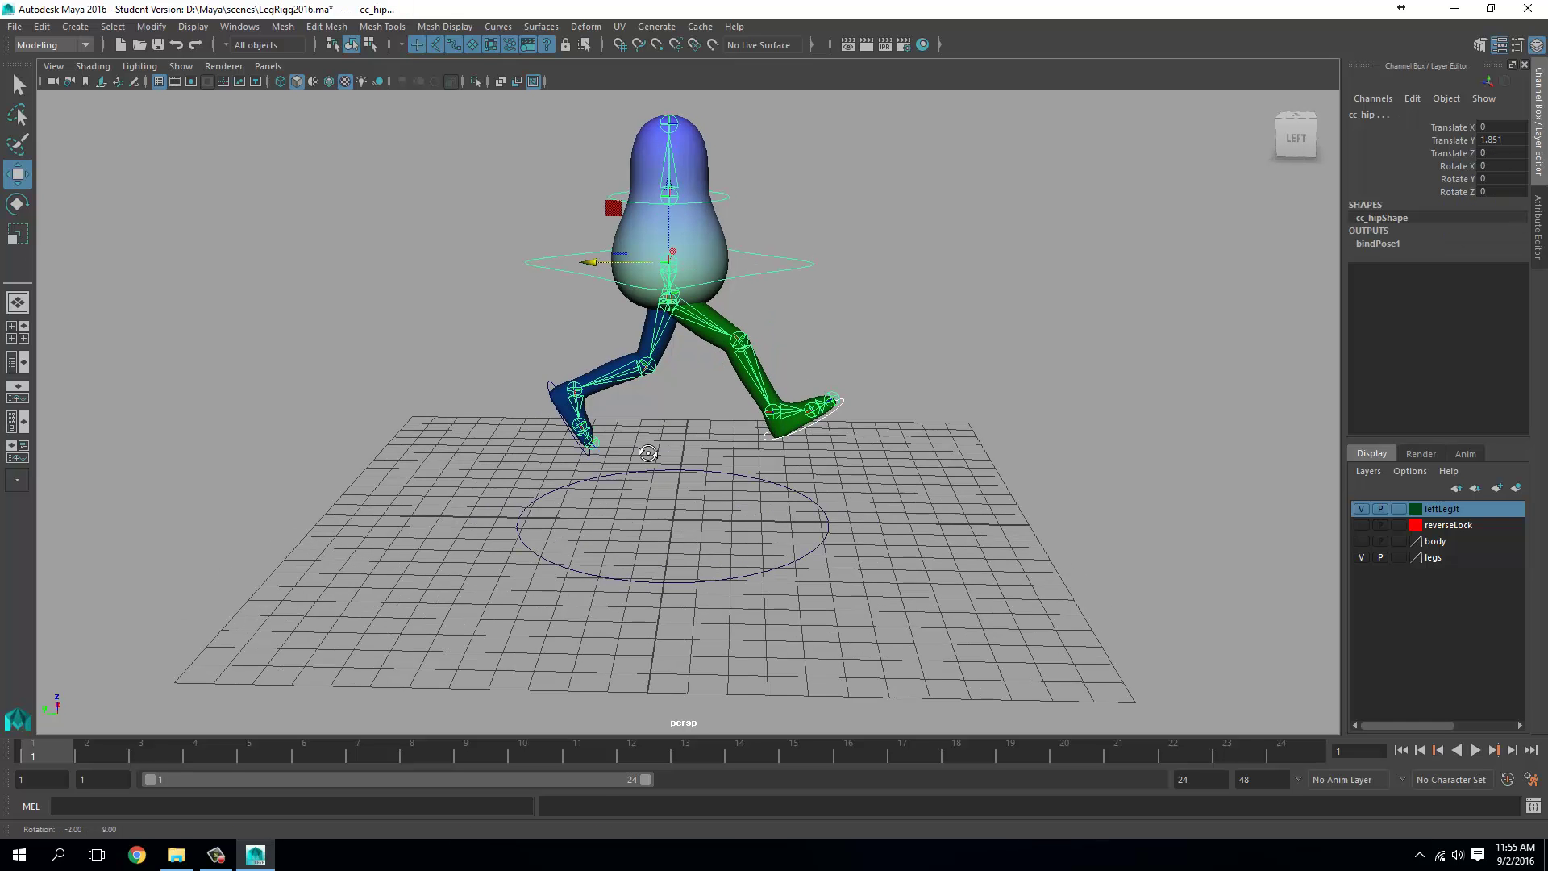
{"action": "left_click", "coordinate": [557, 397]}
{"action": "left_click_drag", "start_coordinate": [397, 569], "coordinate": [349, 567], "text": "alt"}
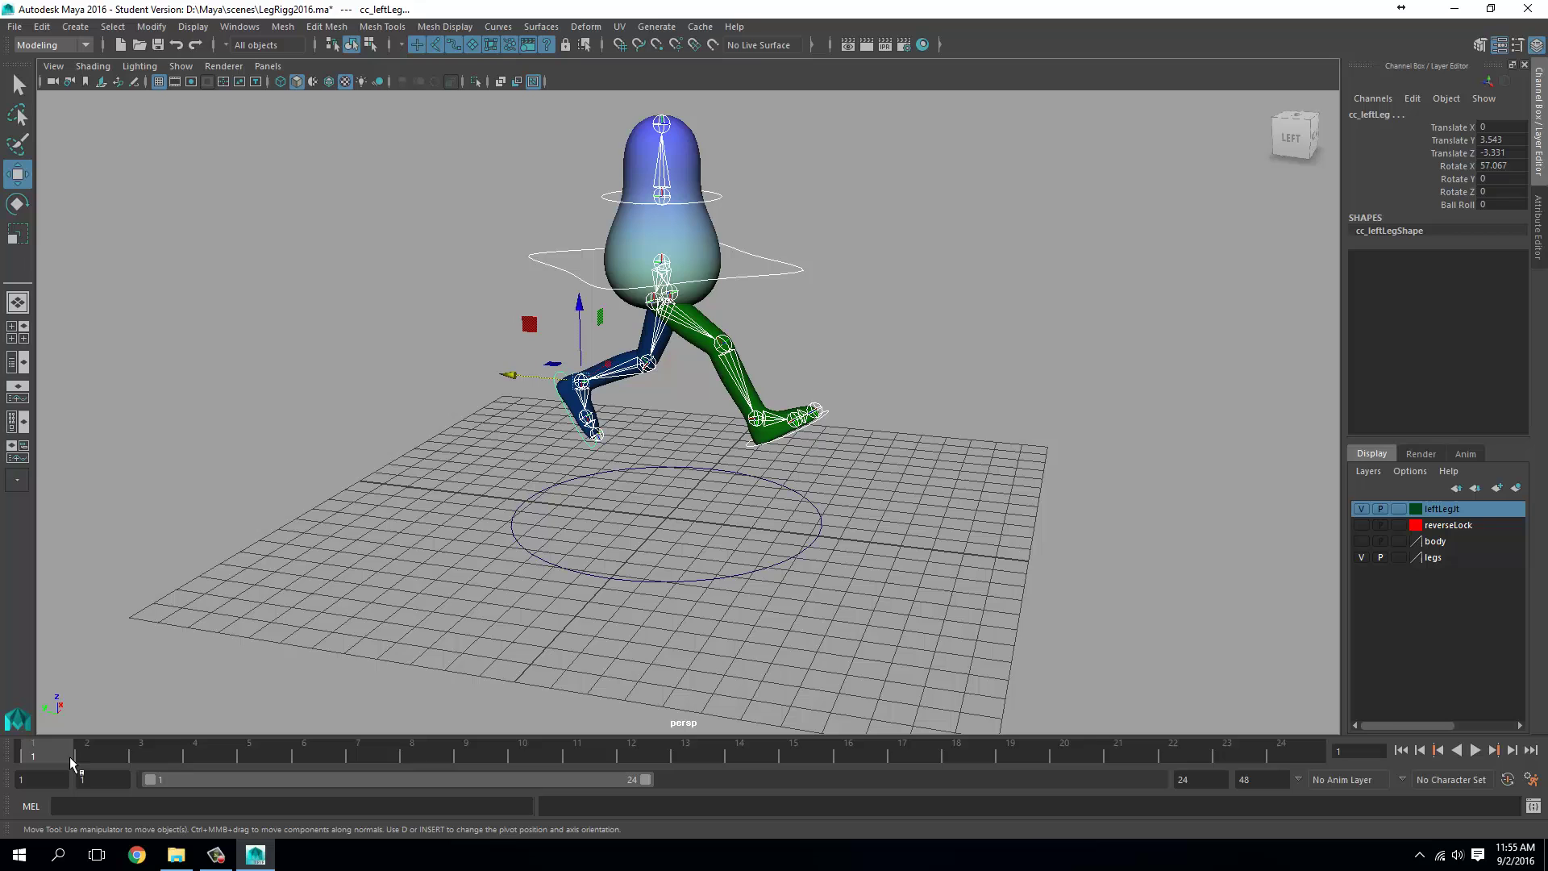
{"action": "key", "text": "s"}
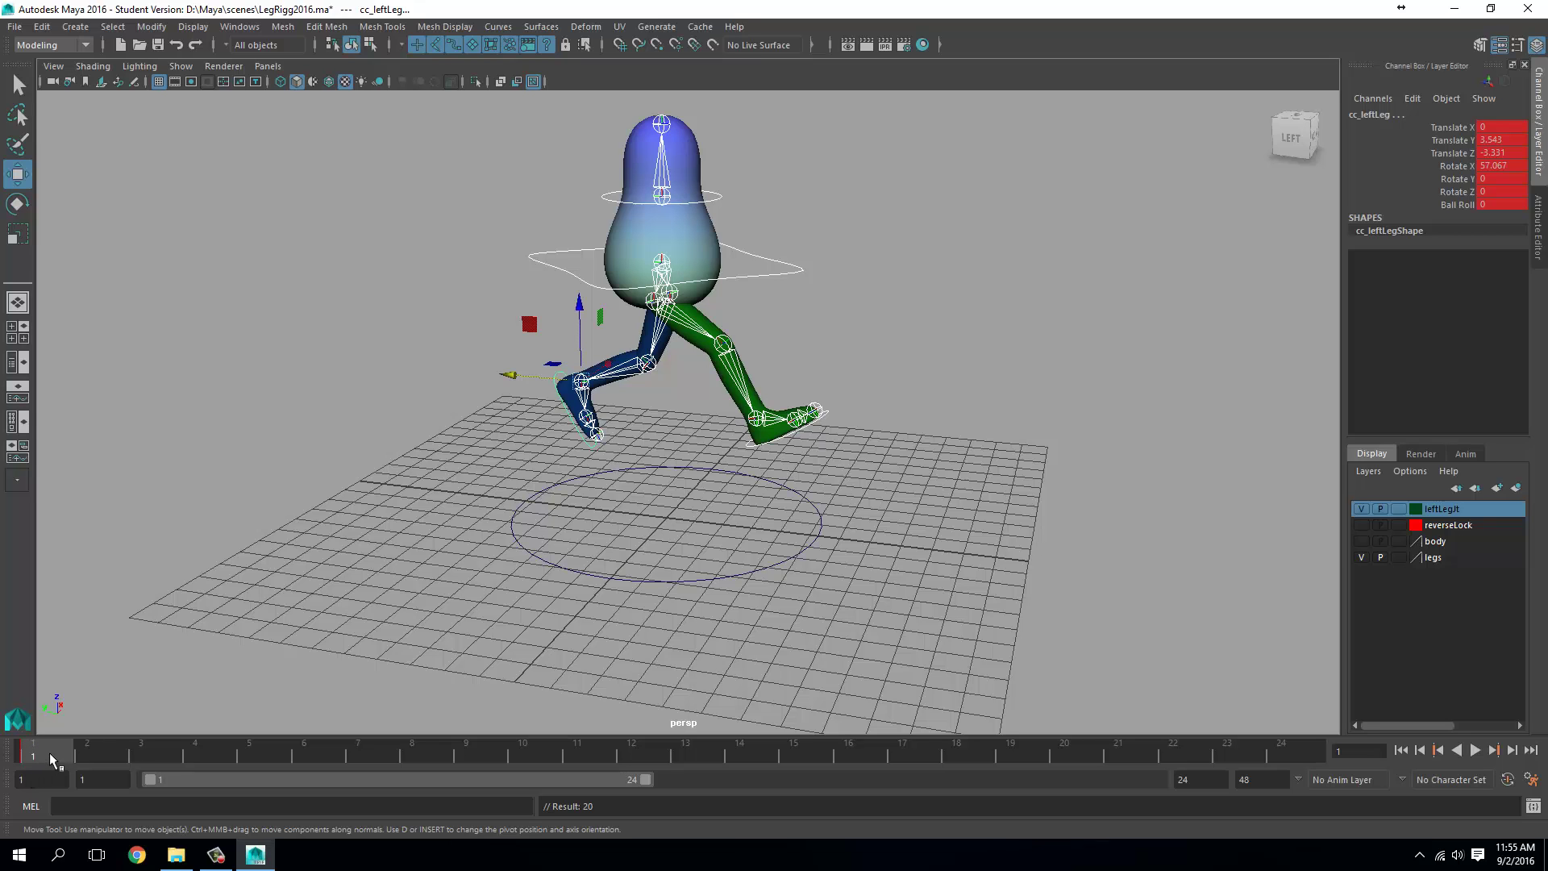
{"action": "left_click_drag", "start_coordinate": [45, 756], "coordinate": [1274, 754]}
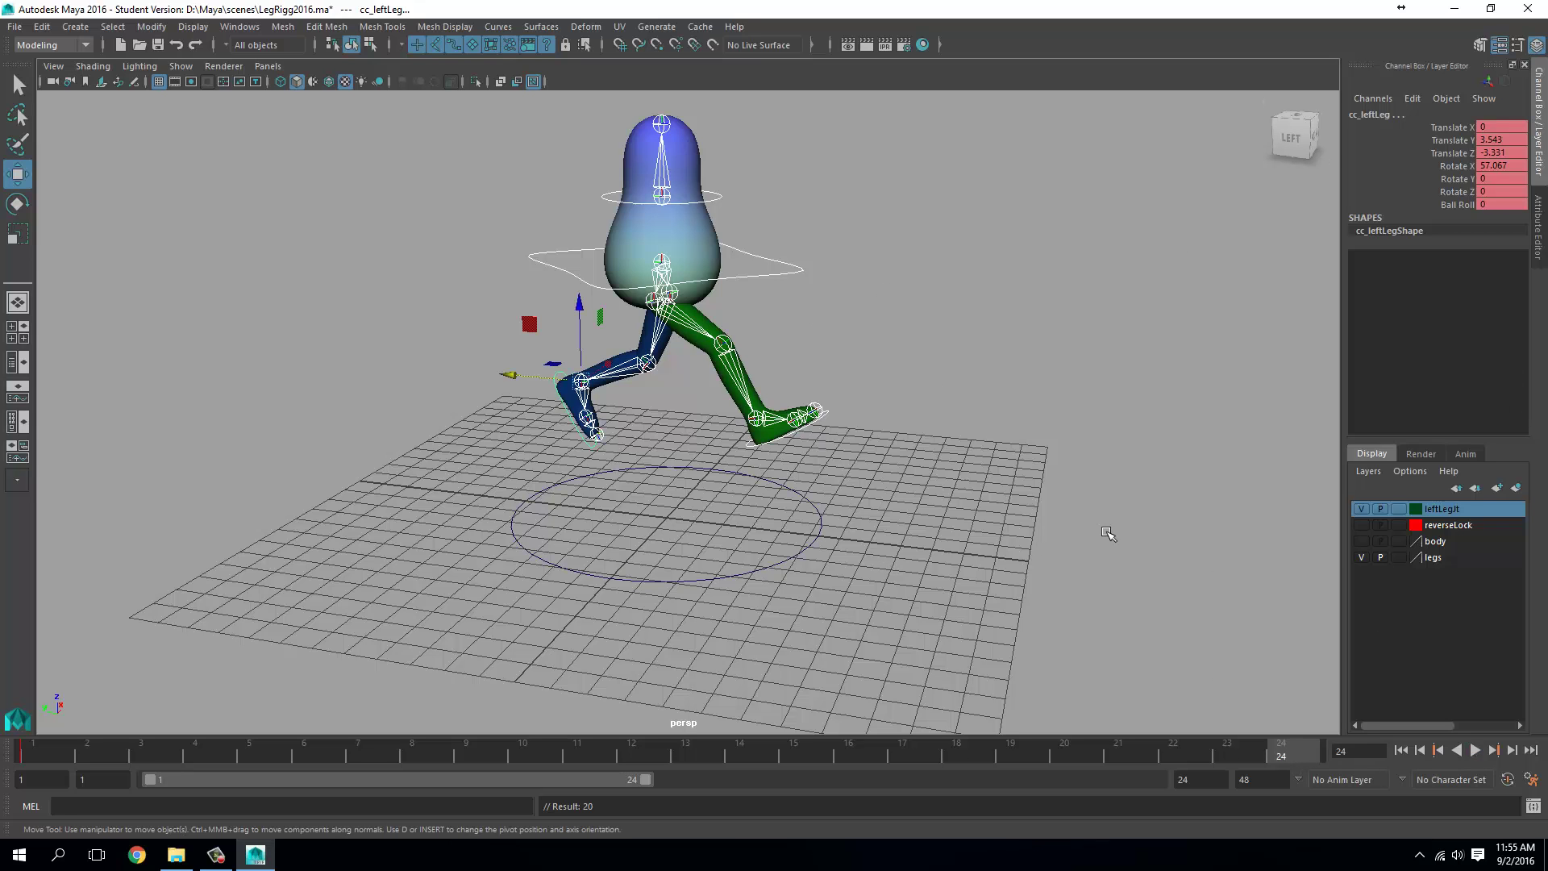
{"action": "key", "text": "s"}
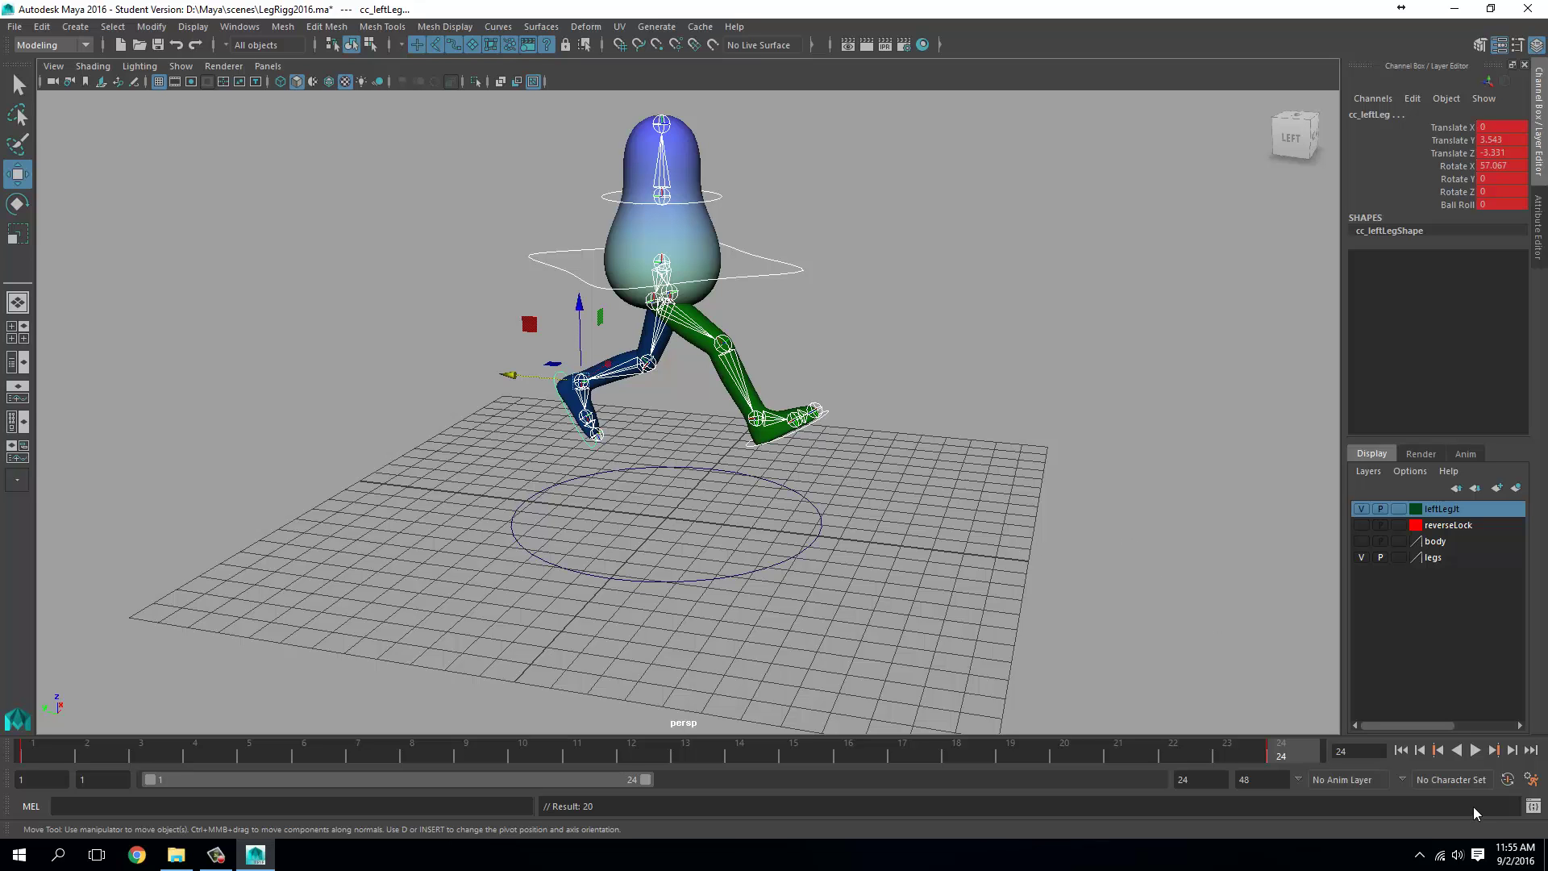
{"action": "left_click", "coordinate": [1516, 785]}
Step: At frame 12, rotate cc_leftLeg to about -34 on X and slide it back to Z 3.529
{"action": "mouse_move", "coordinate": [1290, 761]}
{"action": "left_mouse_down"}
{"action": "mouse_move", "coordinate": [371, 757]}
{"action": "mouse_move", "coordinate": [631, 754]}
{"action": "left_mouse_up"}
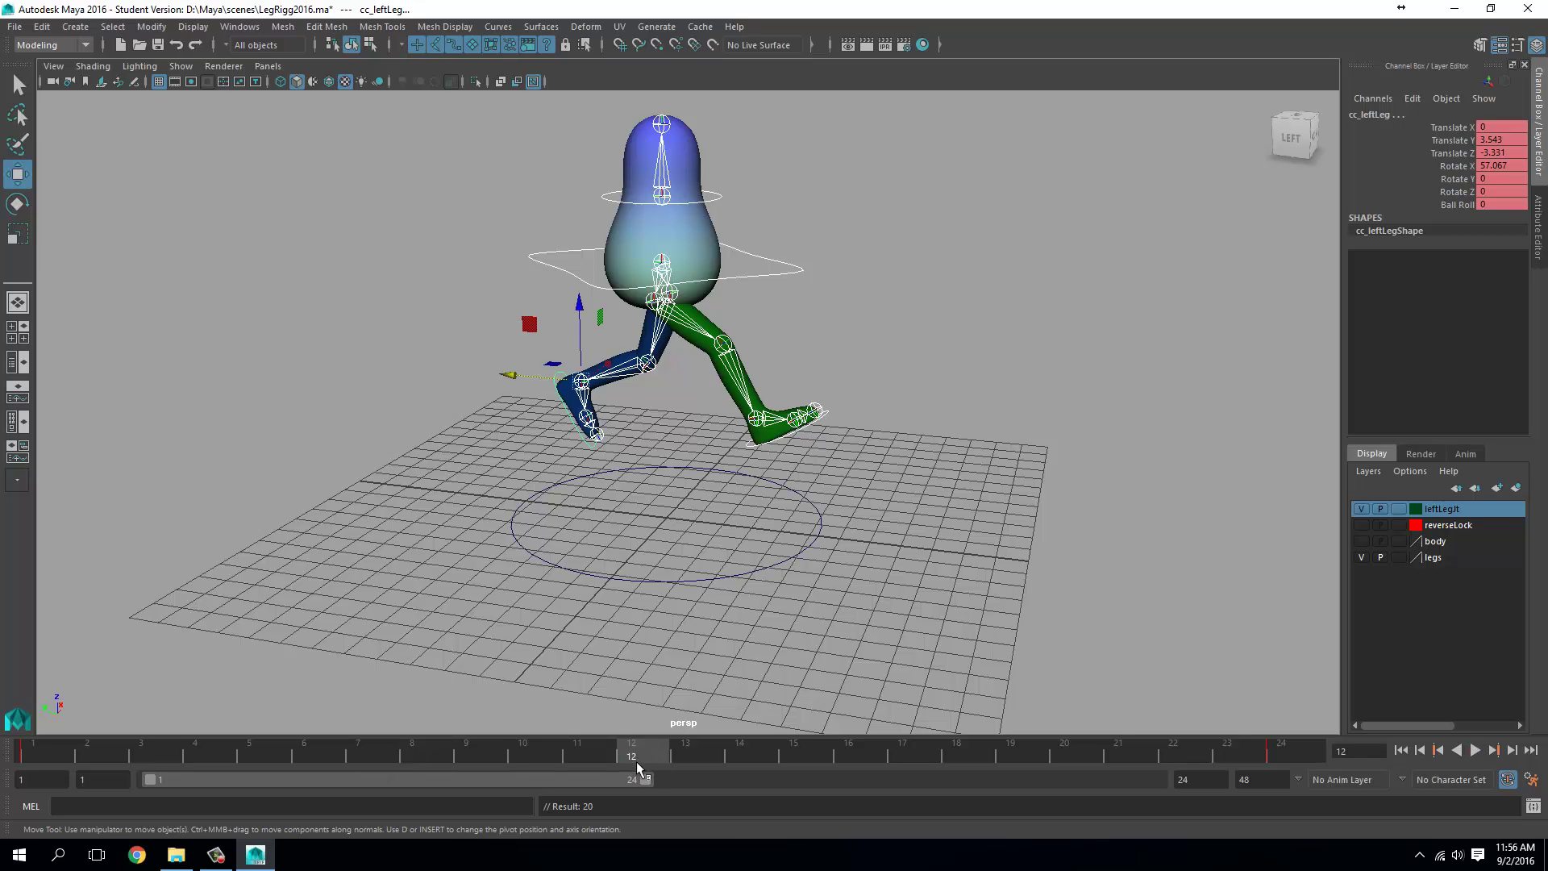
{"action": "left_click_drag", "start_coordinate": [565, 628], "coordinate": [500, 457], "text": "alt"}
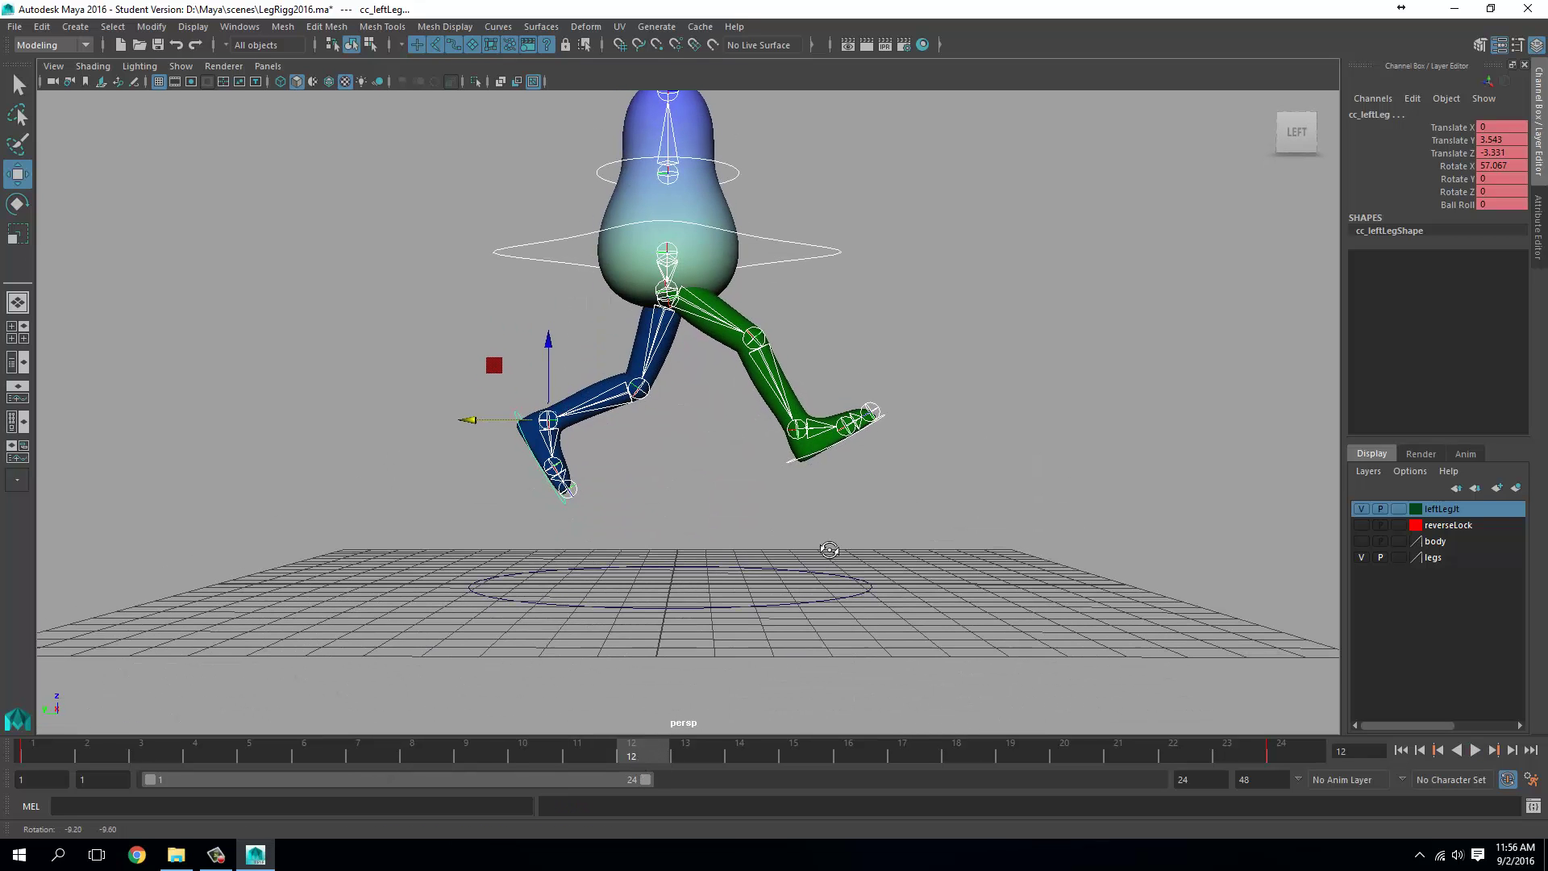
{"action": "left_click", "coordinate": [504, 461]}
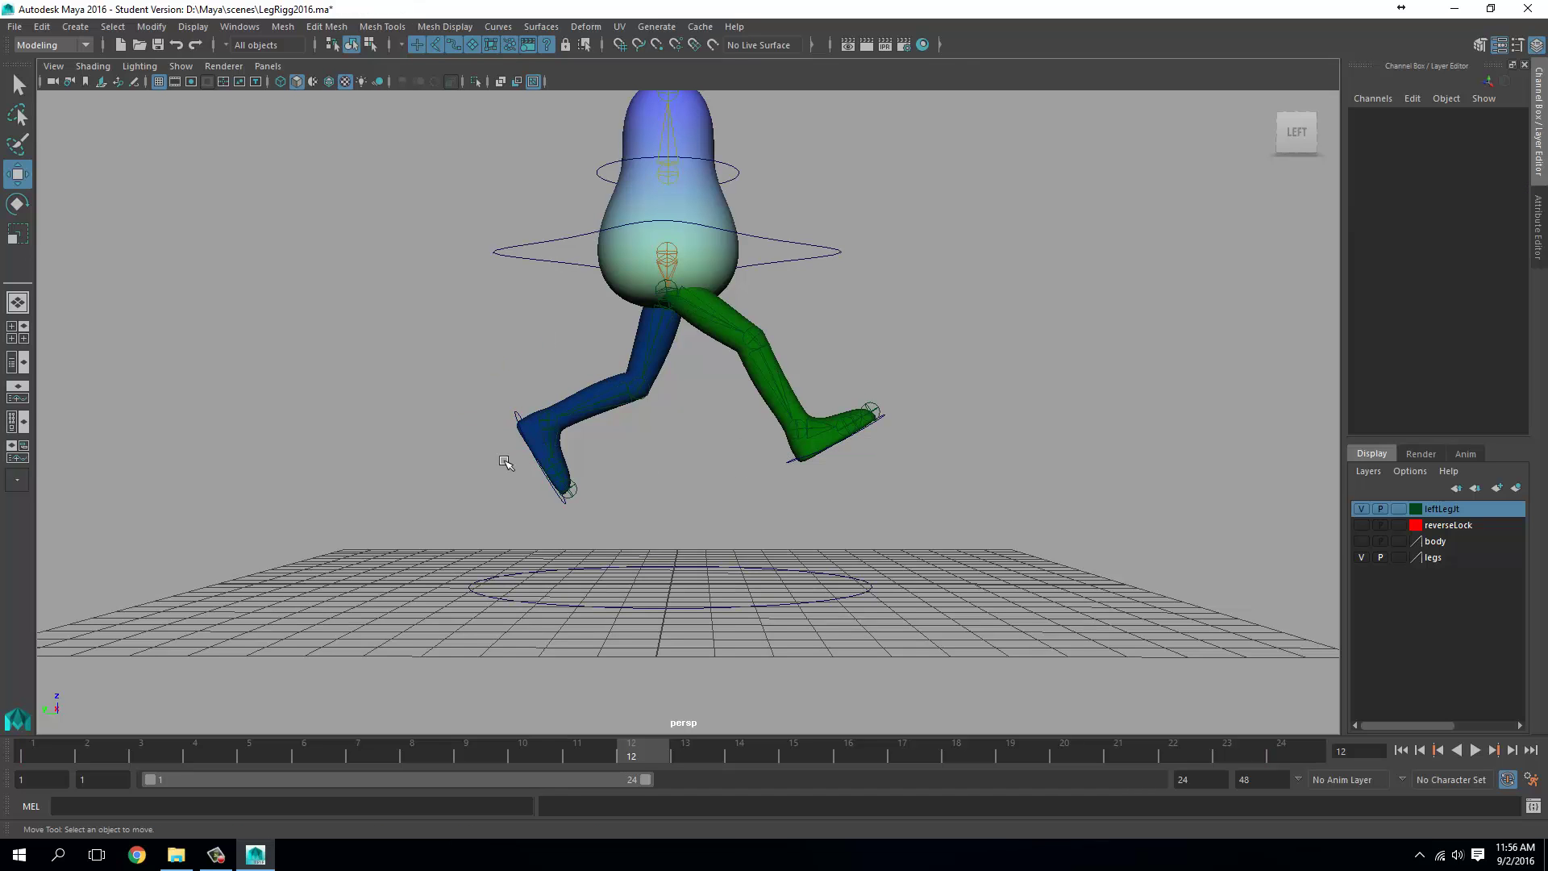
{"action": "left_click", "coordinate": [529, 428]}
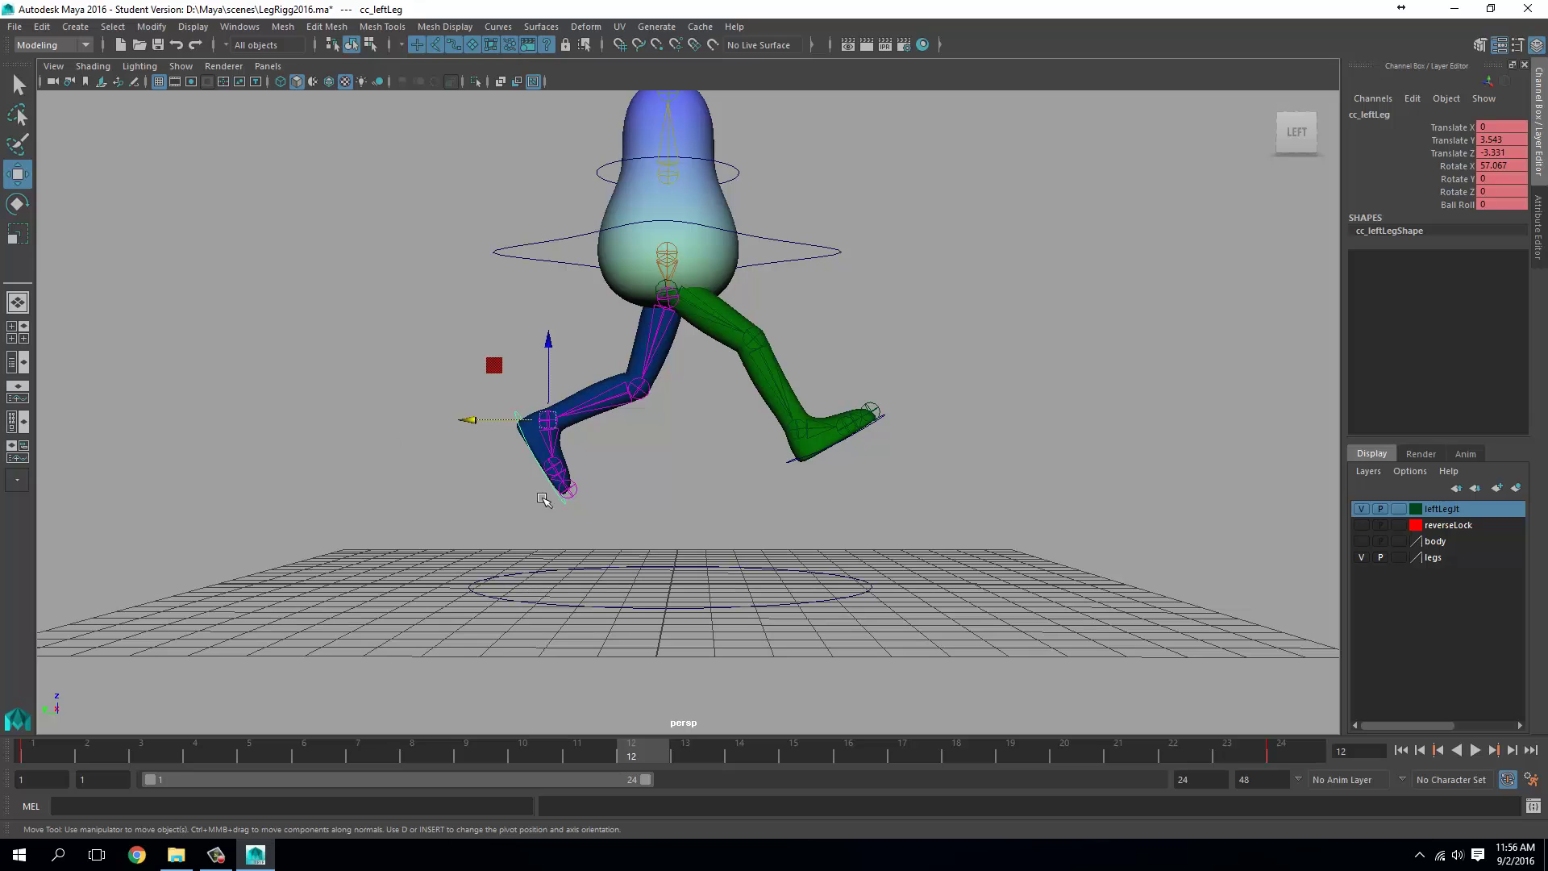
{"action": "key", "text": "e"}
{"action": "left_click_drag", "start_coordinate": [545, 499], "coordinate": [435, 357]}
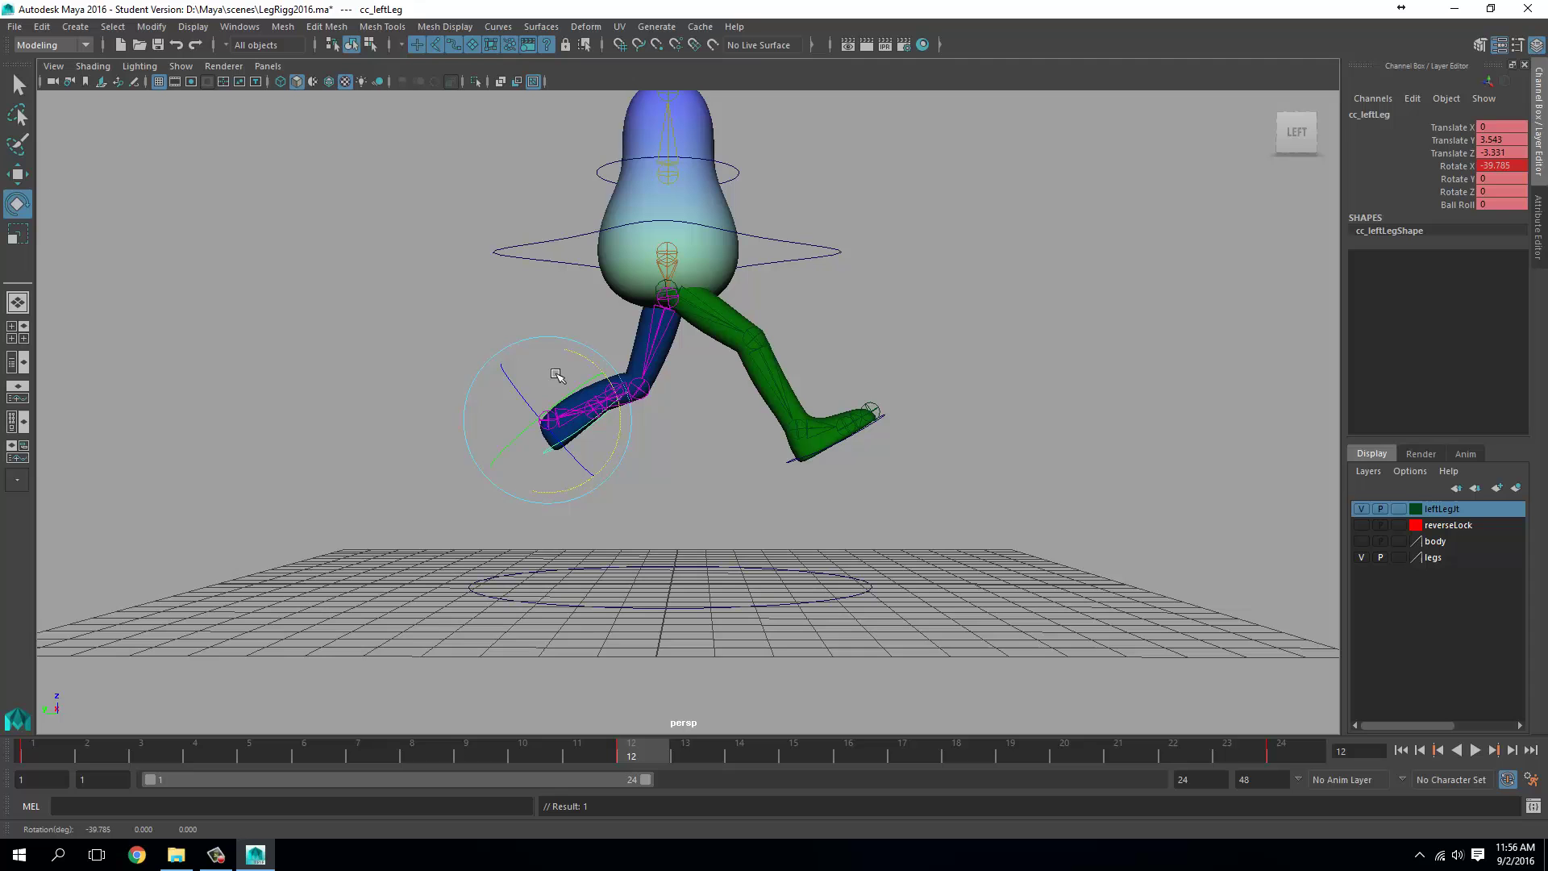
{"action": "left_click_drag", "start_coordinate": [590, 369], "coordinate": [588, 380]}
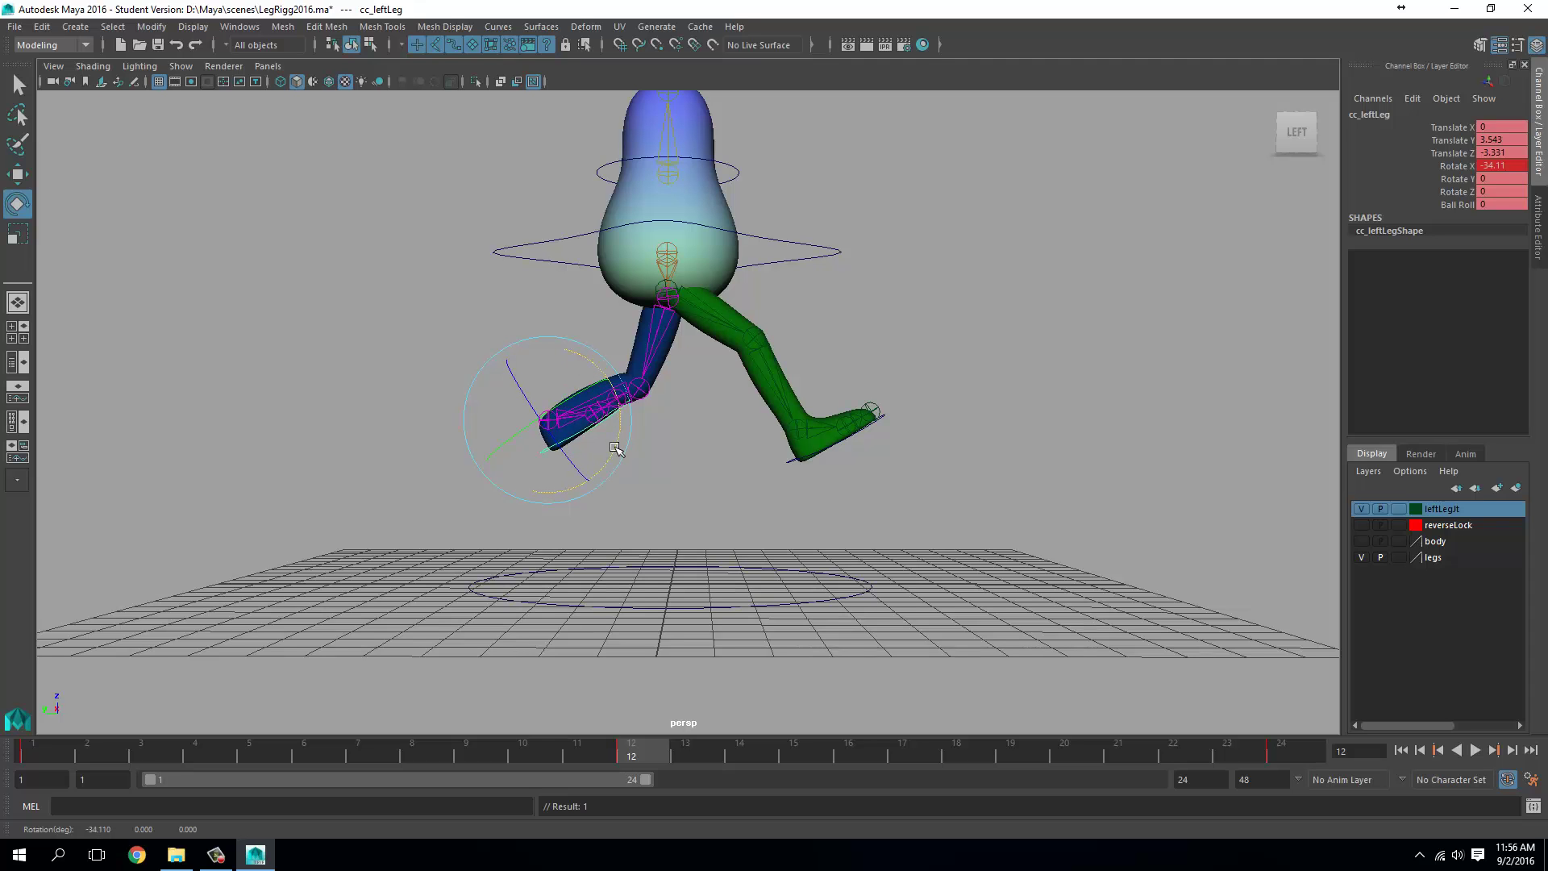
{"action": "key", "text": "w"}
{"action": "left_click_drag", "start_coordinate": [505, 429], "coordinate": [754, 464]}
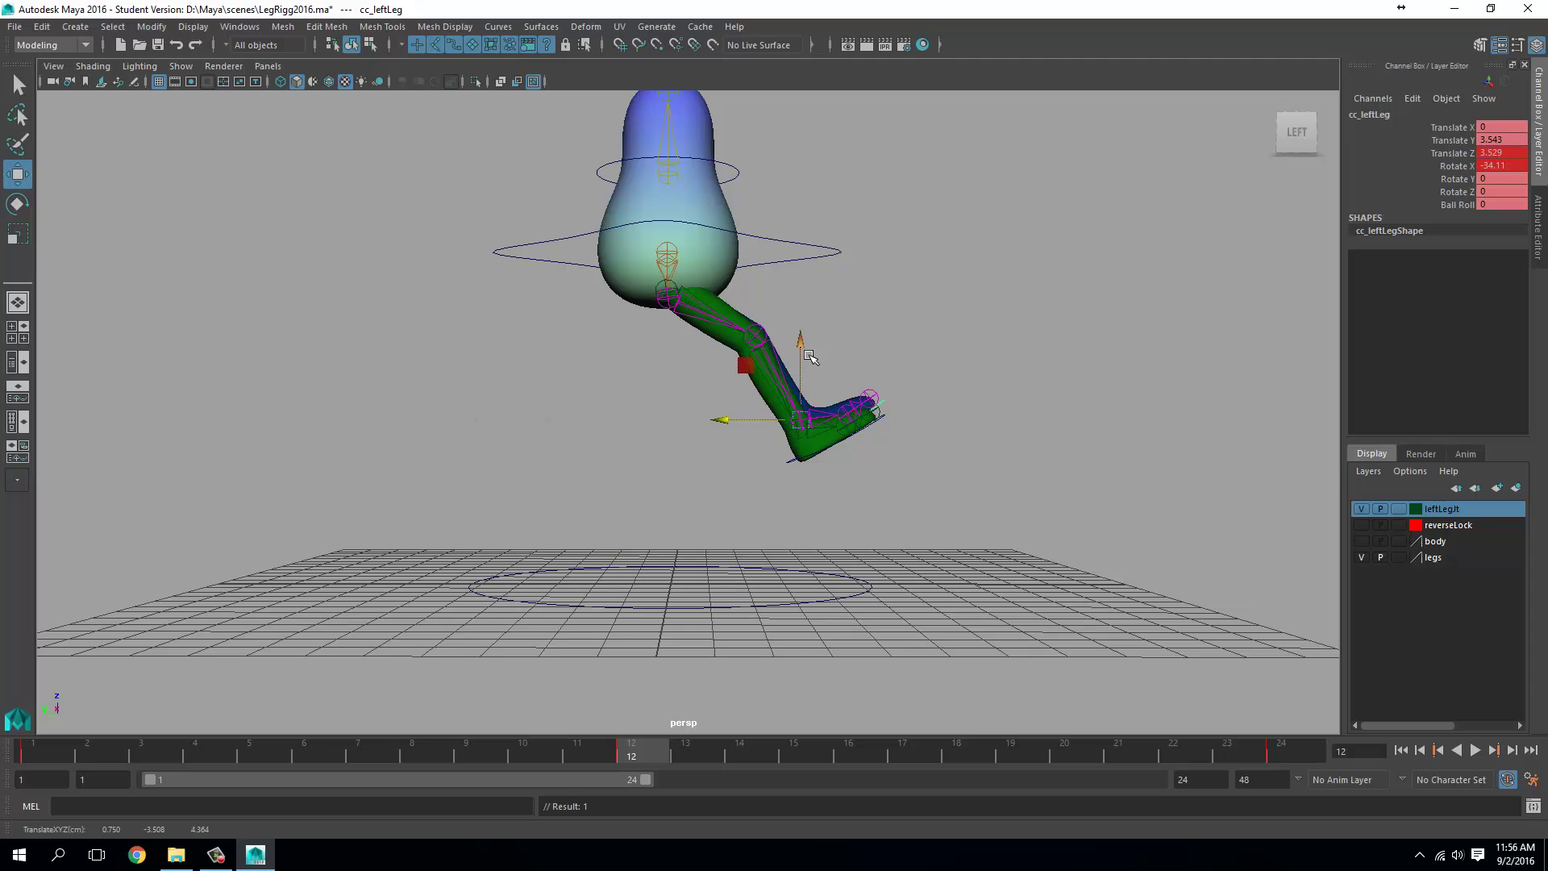
{"action": "left_click_drag", "start_coordinate": [804, 355], "coordinate": [802, 347]}
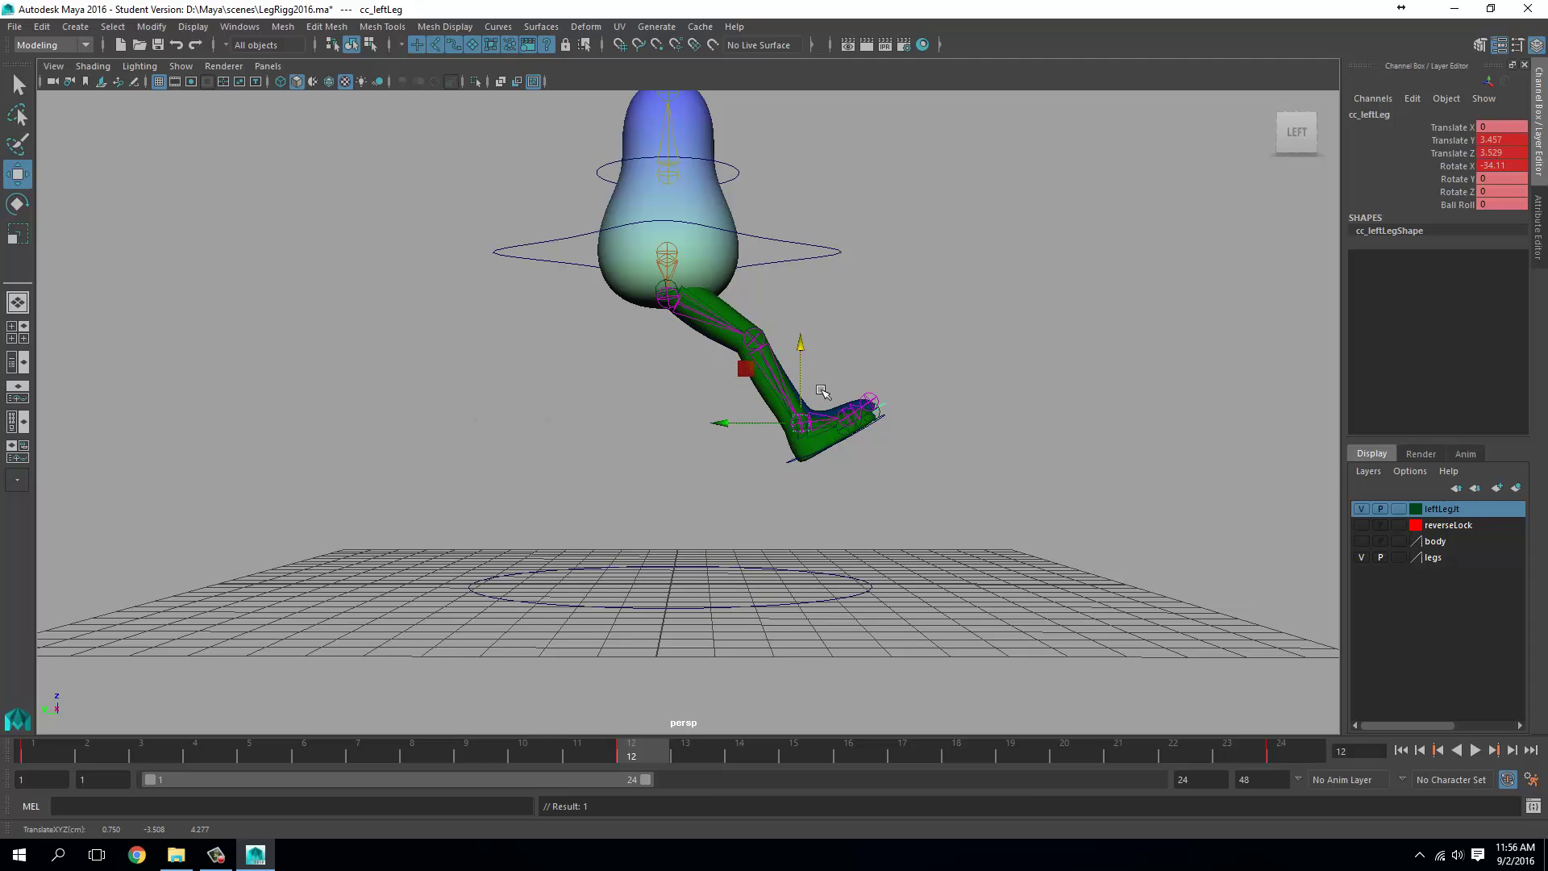
Step: Move cc_rightLeg forward to Z -3.331 and tip its toe down to Rotate X 65.846
{"action": "left_click", "coordinate": [794, 481]}
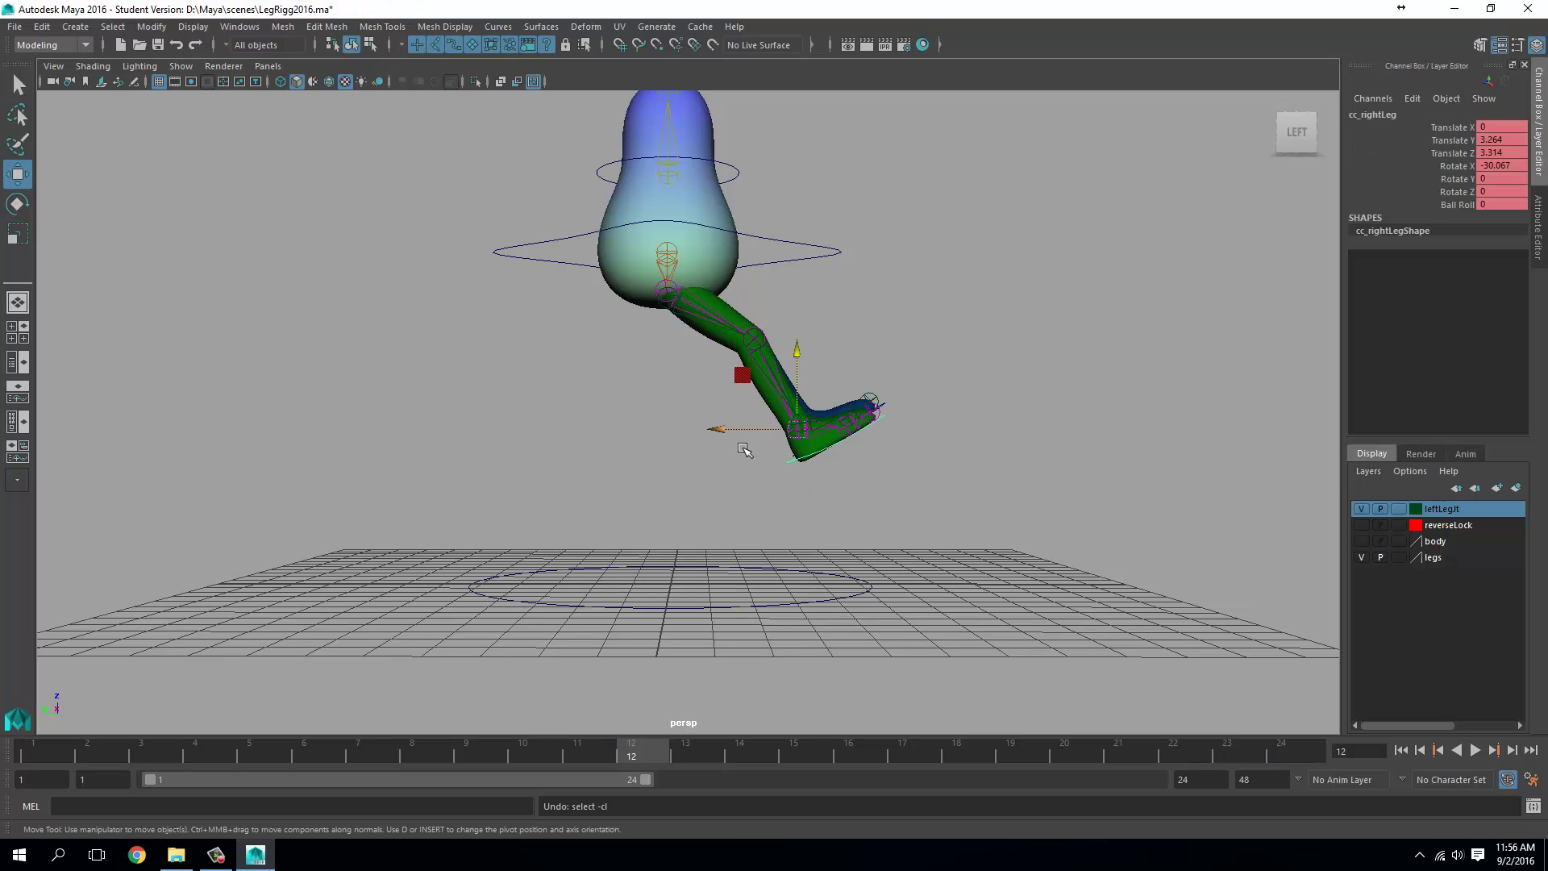
{"action": "left_click_drag", "start_coordinate": [743, 438], "coordinate": [489, 440]}
{"action": "key", "text": "e"}
{"action": "left_click_drag", "start_coordinate": [596, 404], "coordinate": [603, 488]}
{"action": "left_click_drag", "start_coordinate": [716, 508], "coordinate": [723, 603], "text": "alt"}
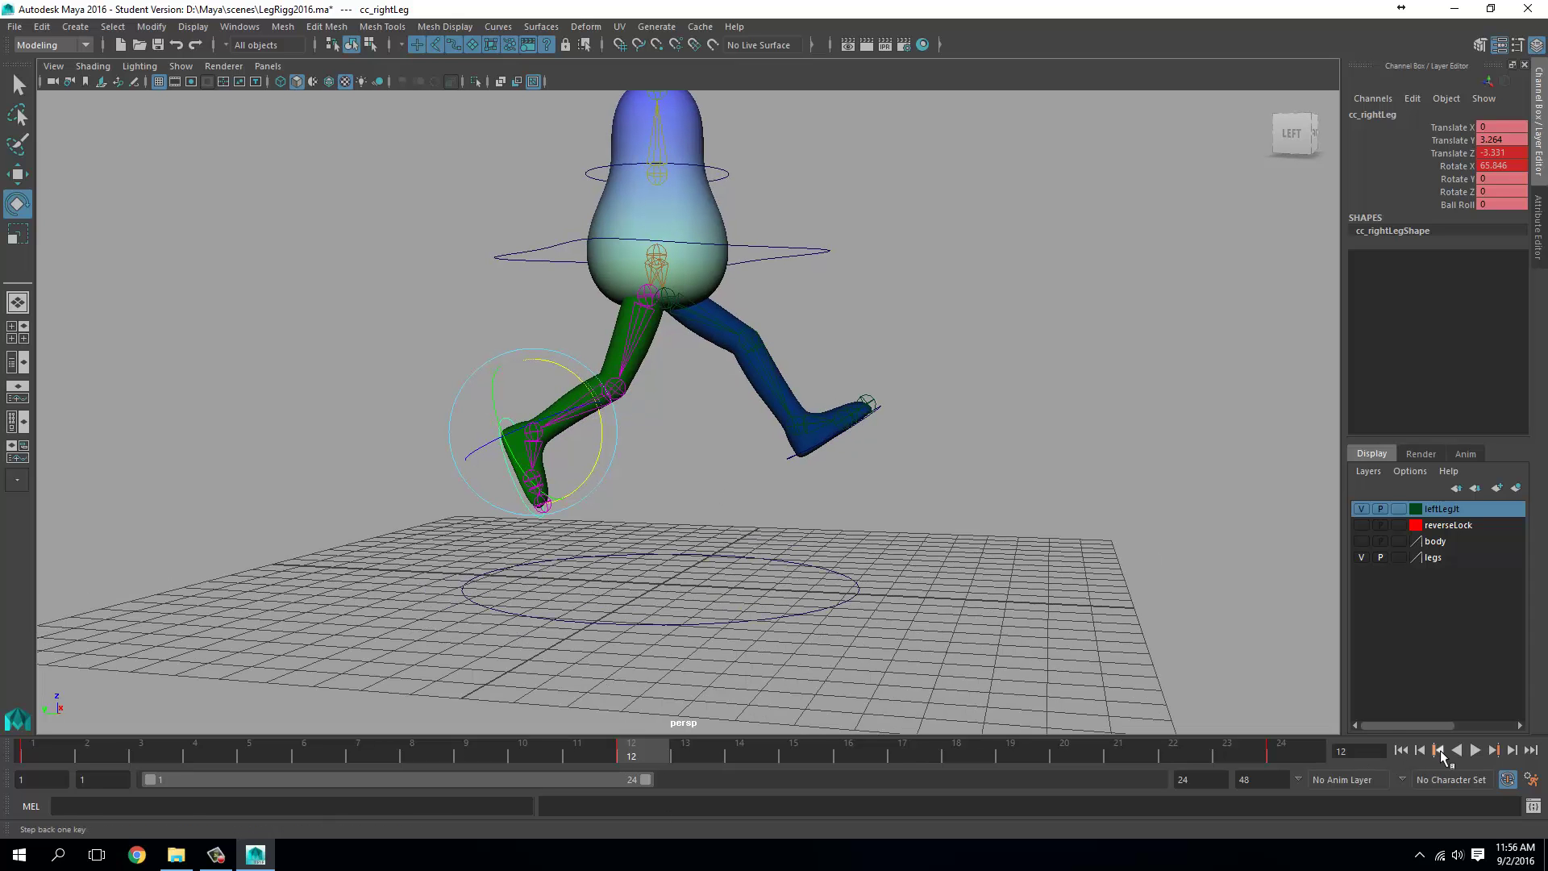
Step: Play the cycle from frame 1, stop and restart it, then scrub the early frames near 6
{"action": "left_click", "coordinate": [1400, 750]}
{"action": "left_click", "coordinate": [1476, 752]}
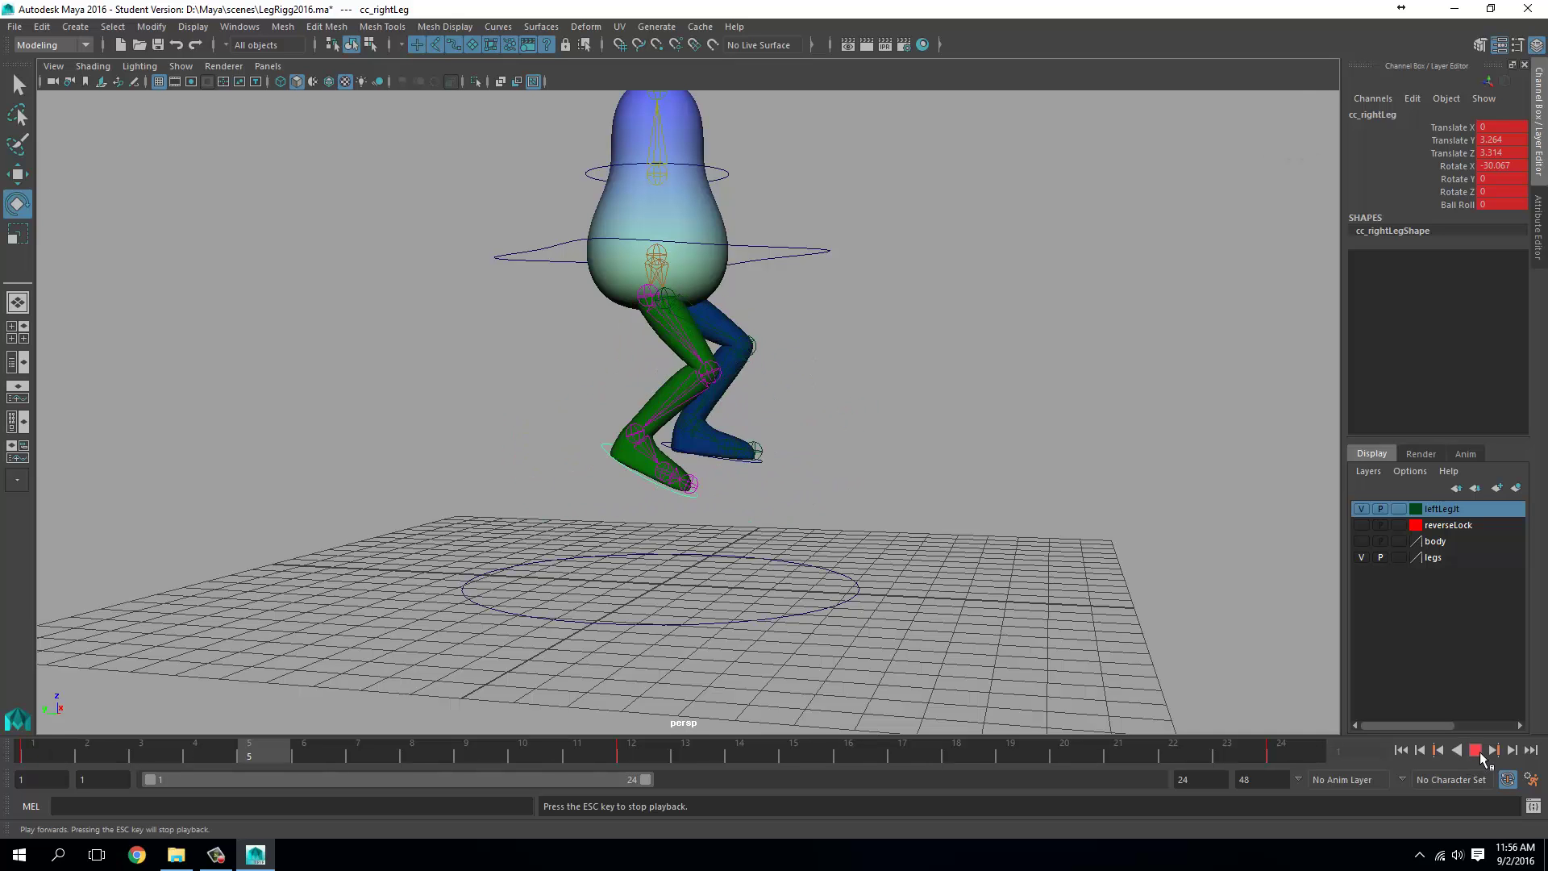
{"action": "left_click", "coordinate": [1477, 751]}
{"action": "key", "text": "alt+v"}
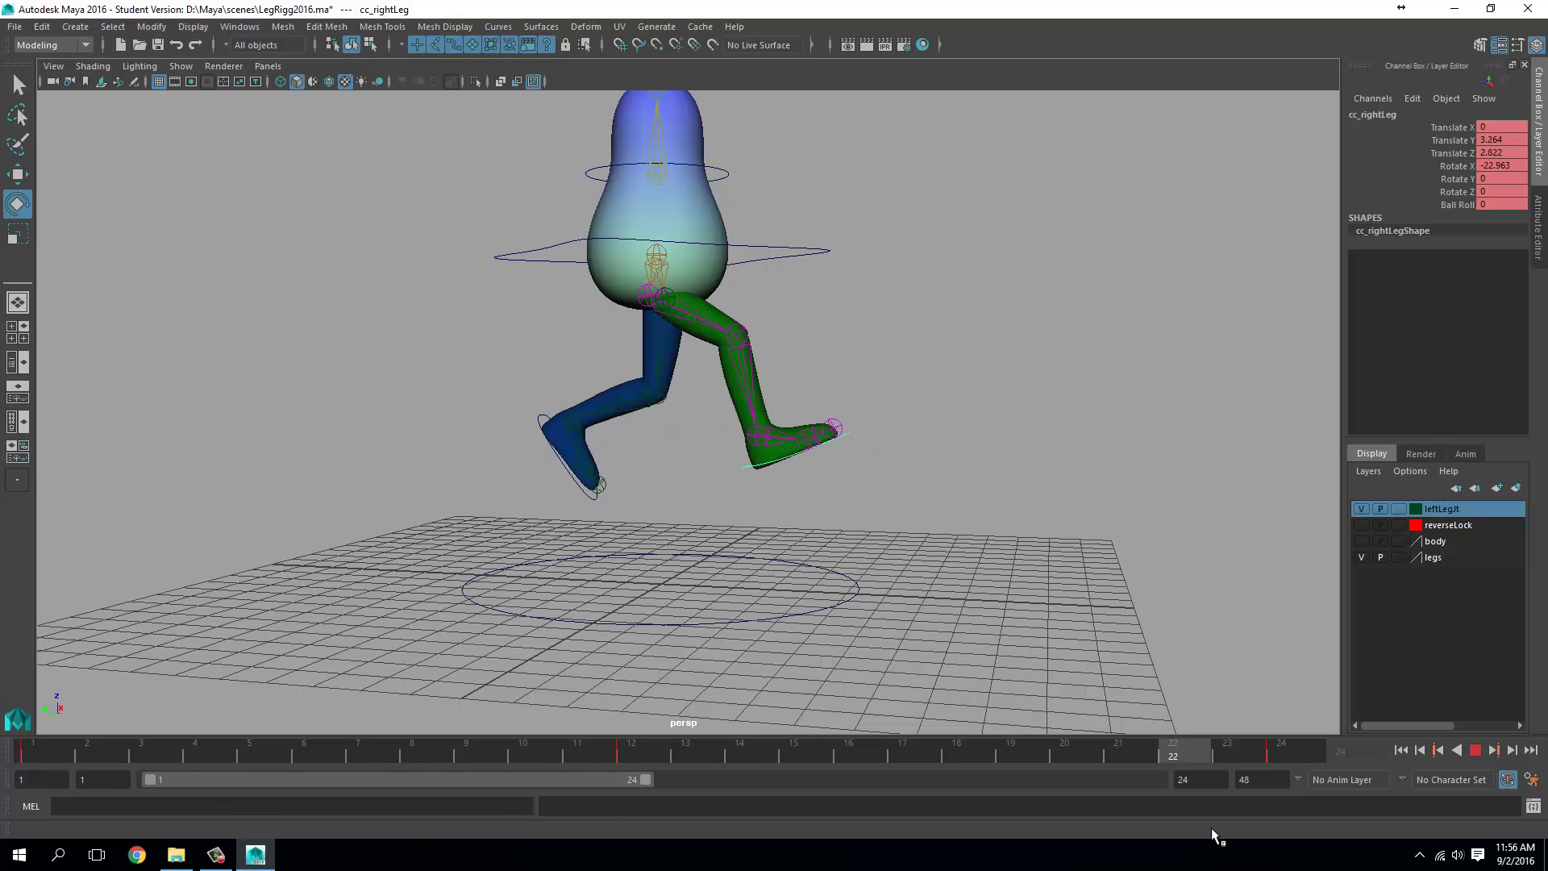
{"action": "key", "text": "alt+v"}
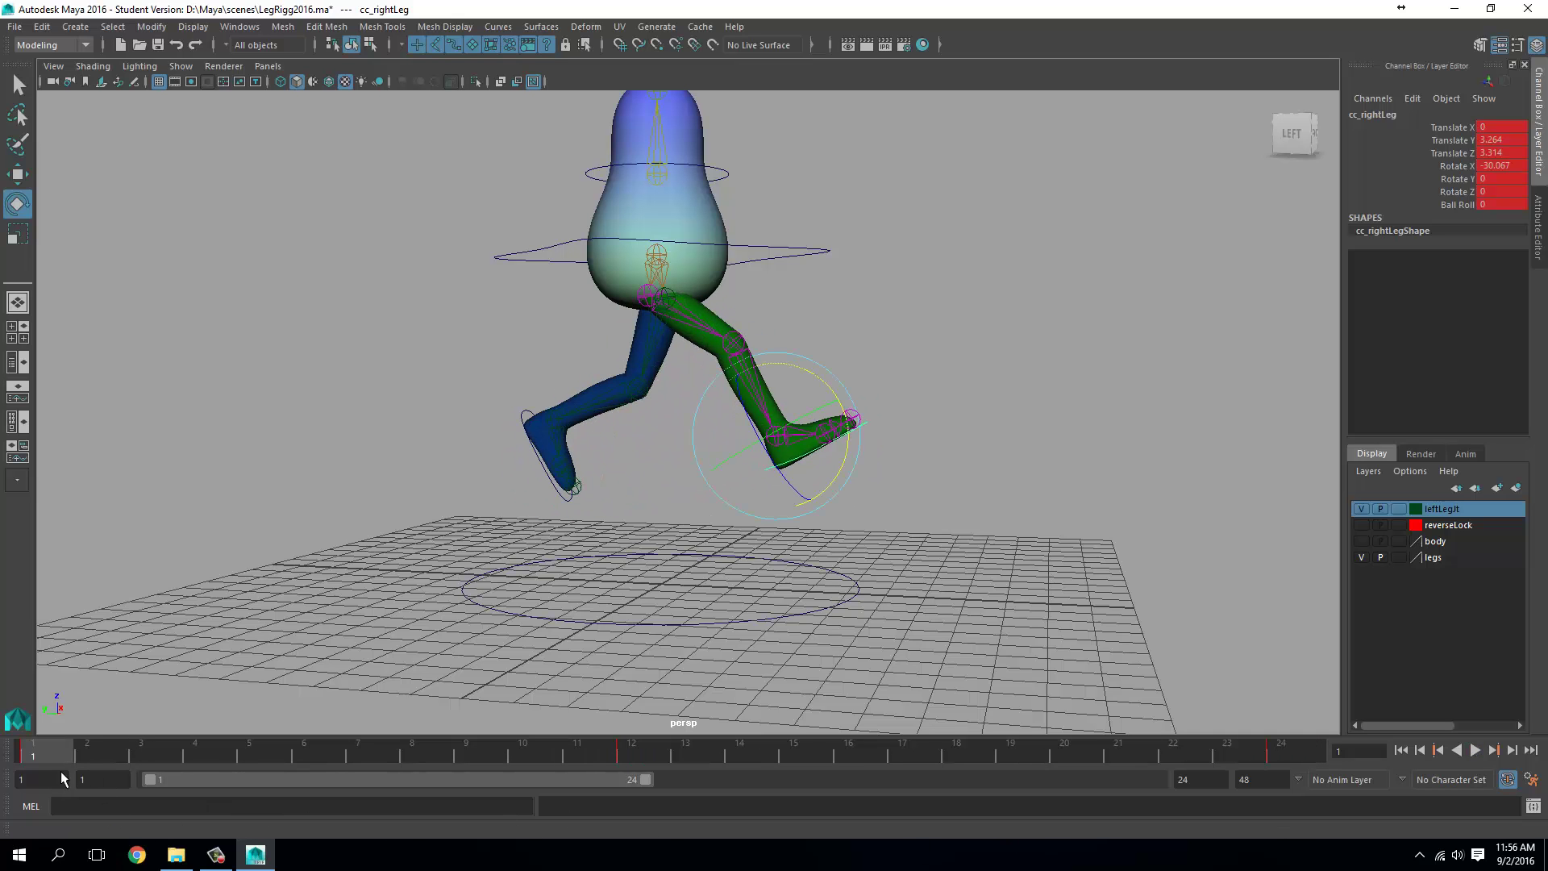
{"action": "key", "text": "alt+v"}
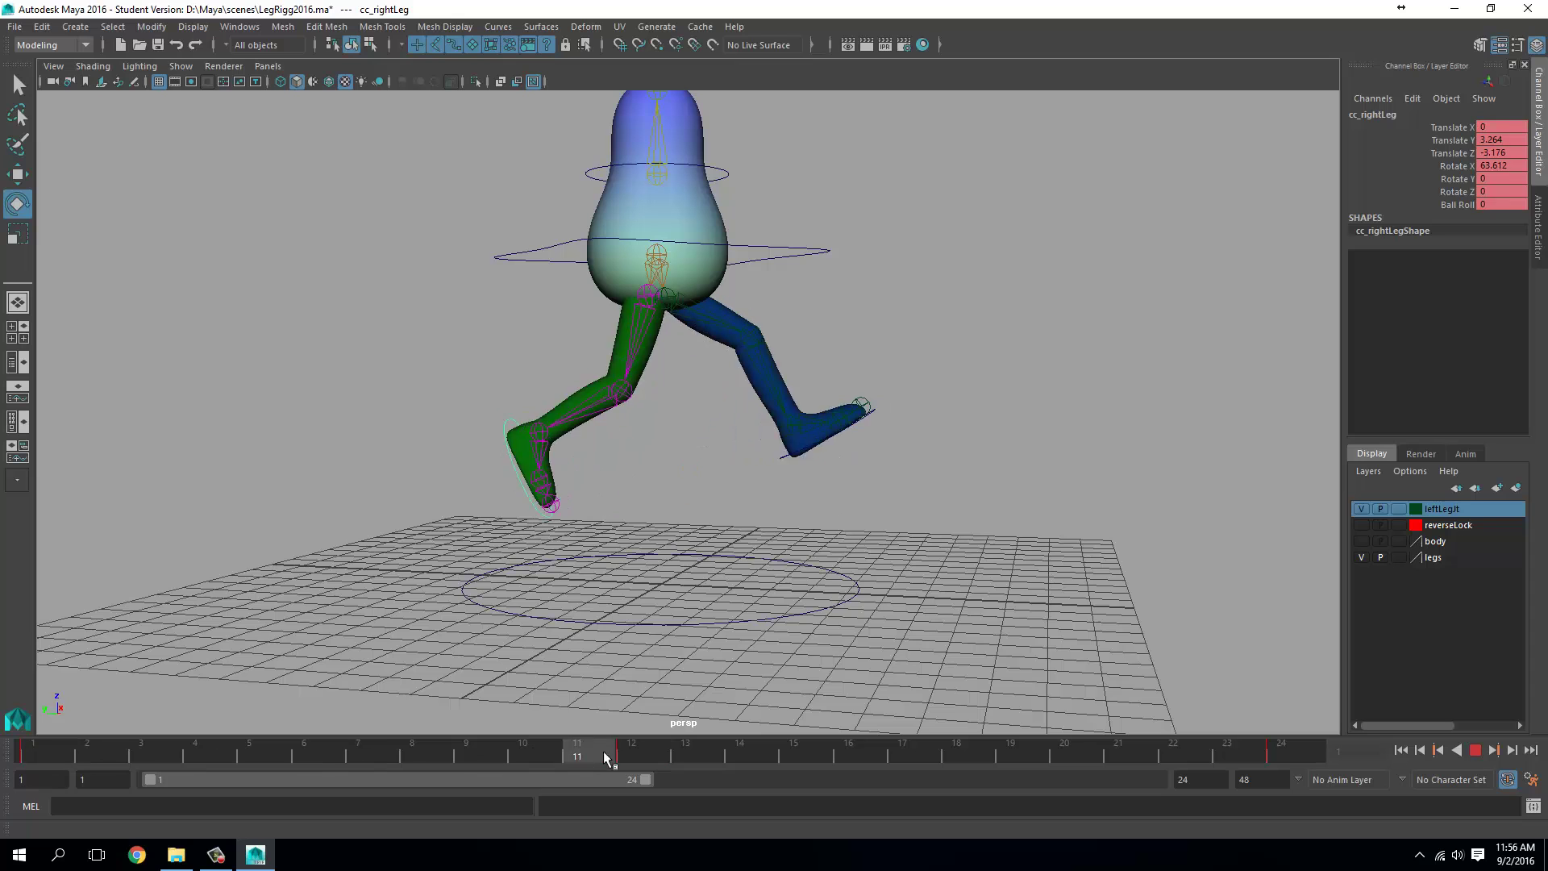
{"action": "left_click", "coordinate": [316, 761]}
{"action": "mouse_move", "coordinate": [315, 763]}
{"action": "left_mouse_down"}
{"action": "mouse_move", "coordinate": [46, 754]}
{"action": "mouse_move", "coordinate": [342, 751]}
{"action": "left_mouse_up"}
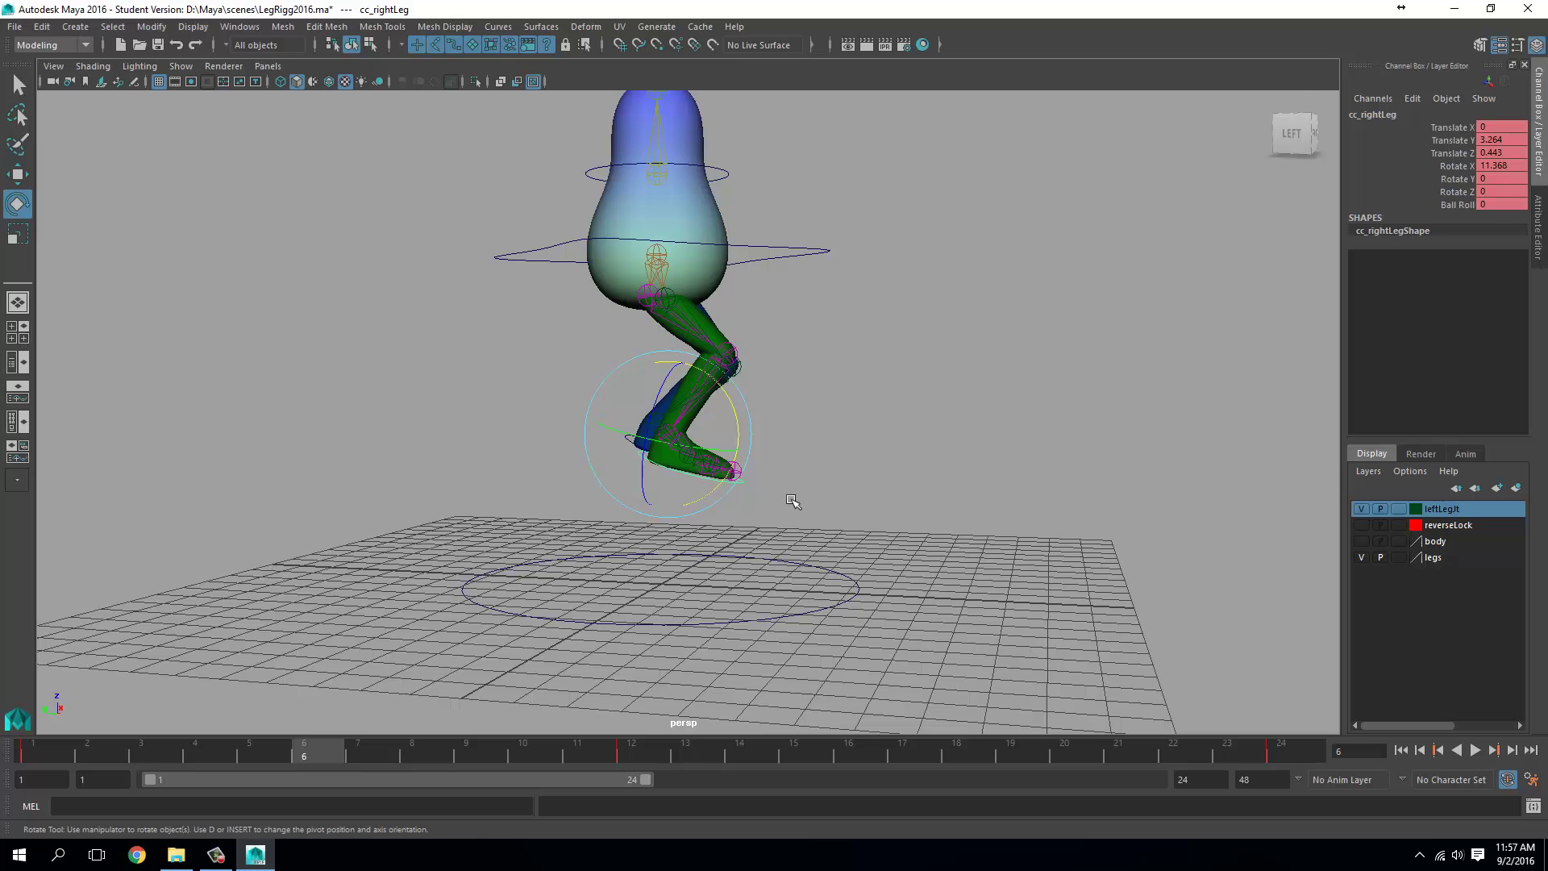
Step: Stop playback at frame 6 and lower the right foot toward the ground
{"action": "left_click", "coordinate": [41, 758]}
{"action": "key", "text": "alt+v"}
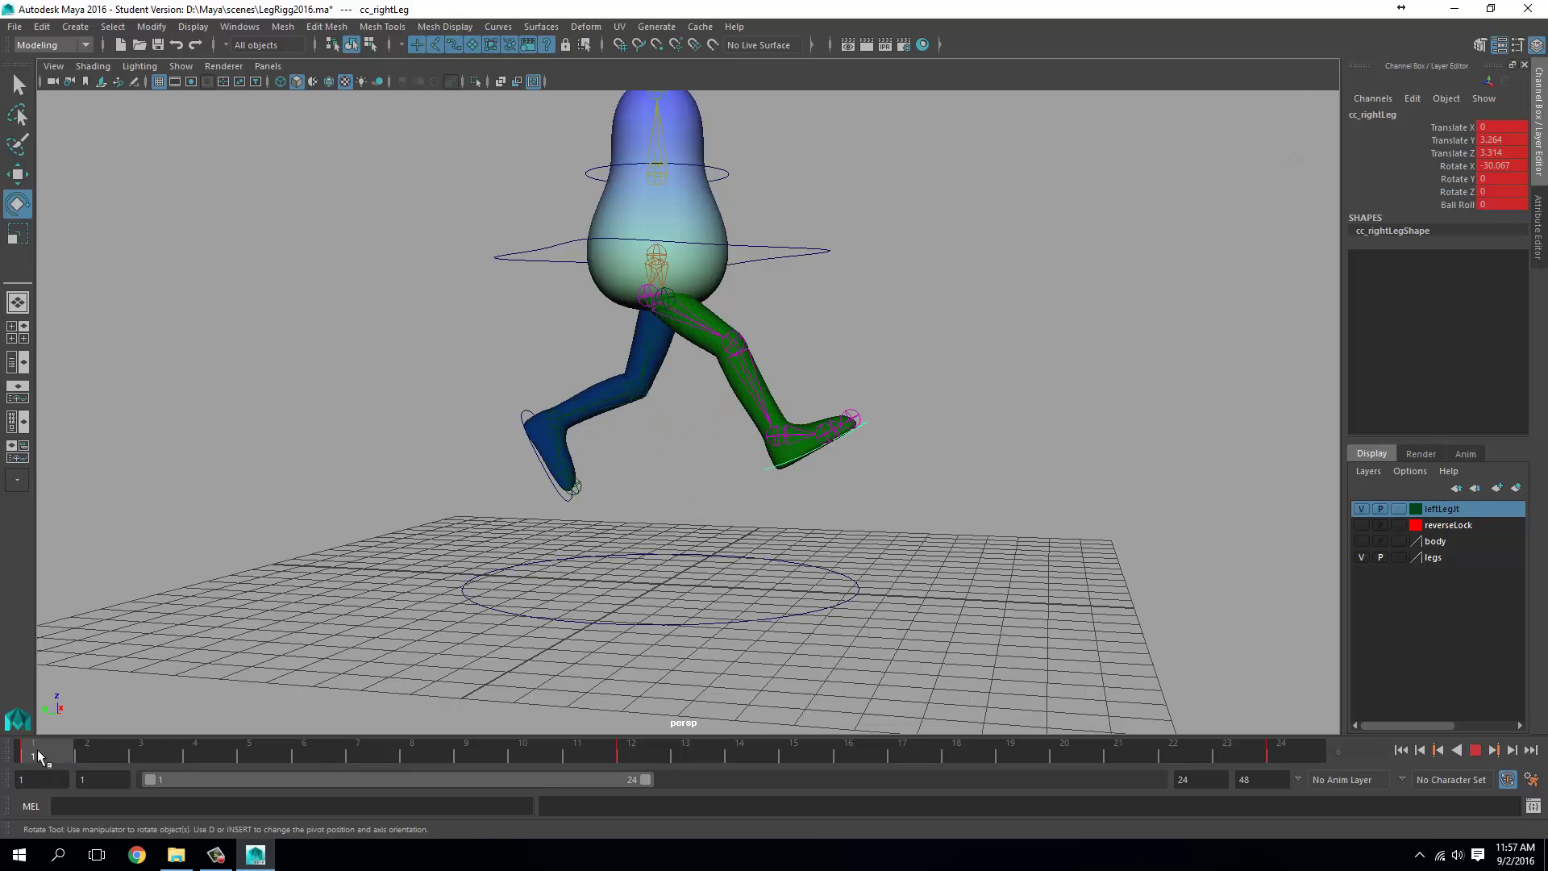
{"action": "left_click", "coordinate": [330, 762]}
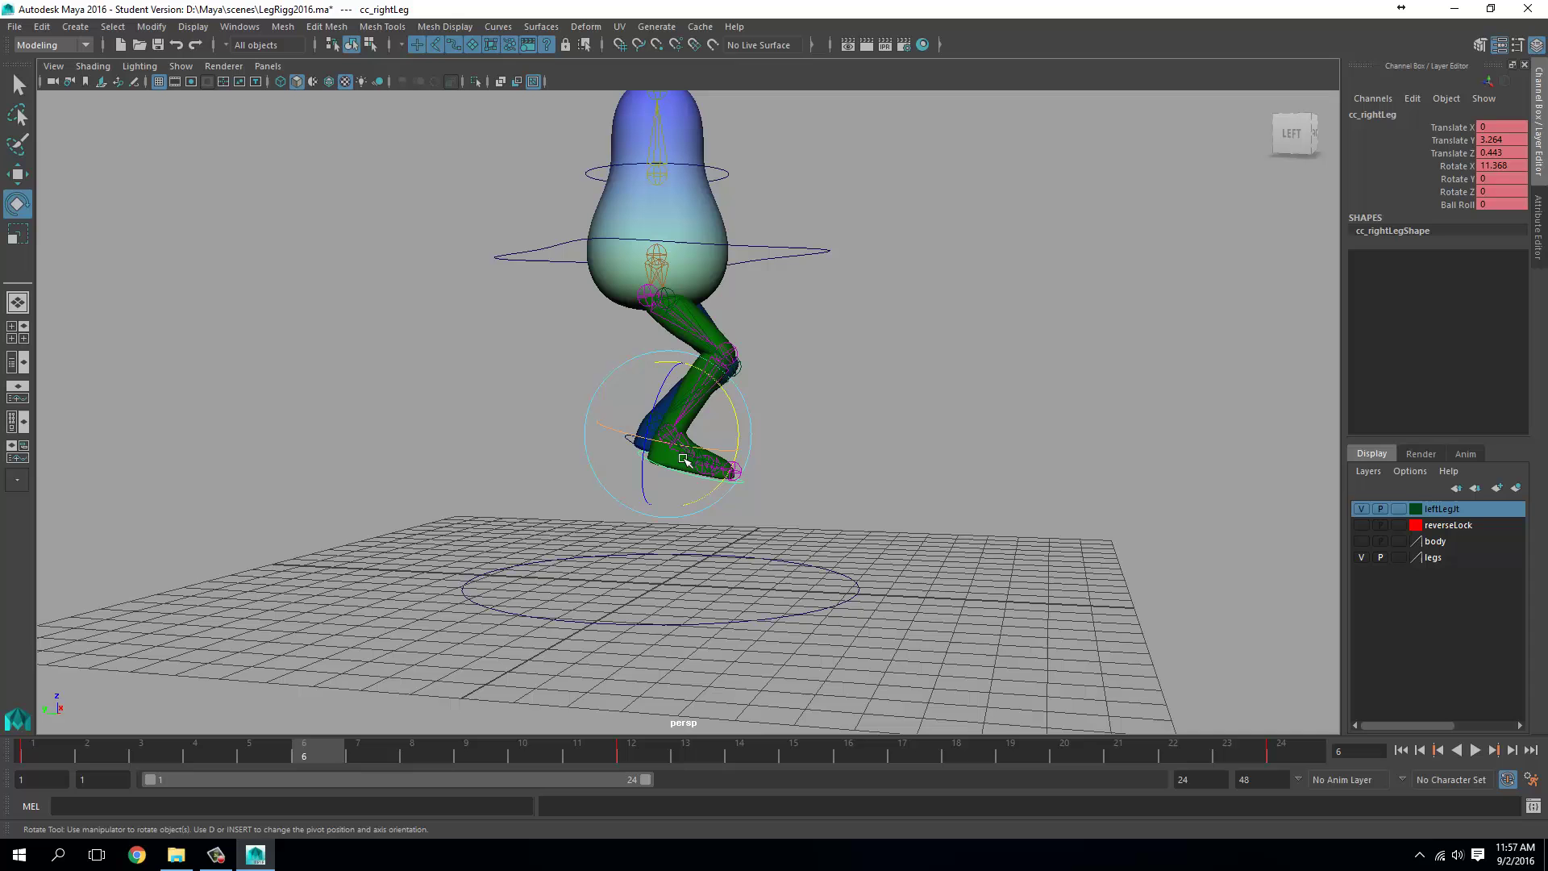
{"action": "key", "text": "w"}
{"action": "left_click_drag", "start_coordinate": [689, 355], "coordinate": [674, 478]}
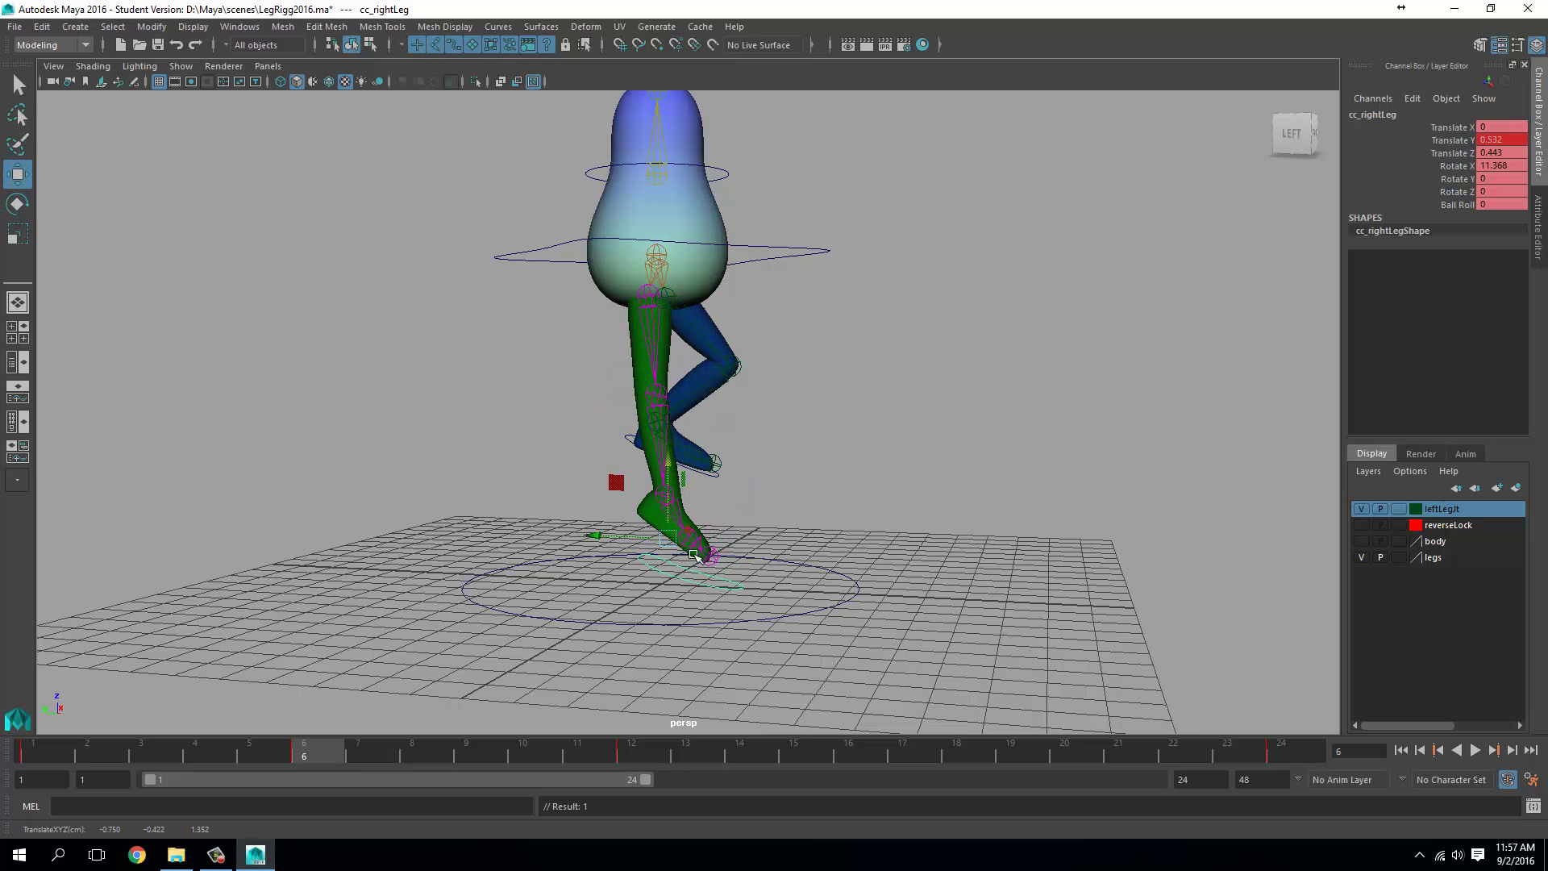
Step: Set the right foot's Rotate X and Translate Y to 0 in the Channel Box
{"action": "double_click", "coordinate": [1523, 166]}
{"action": "type", "text": "0"}
{"action": "key", "text": "Return"}
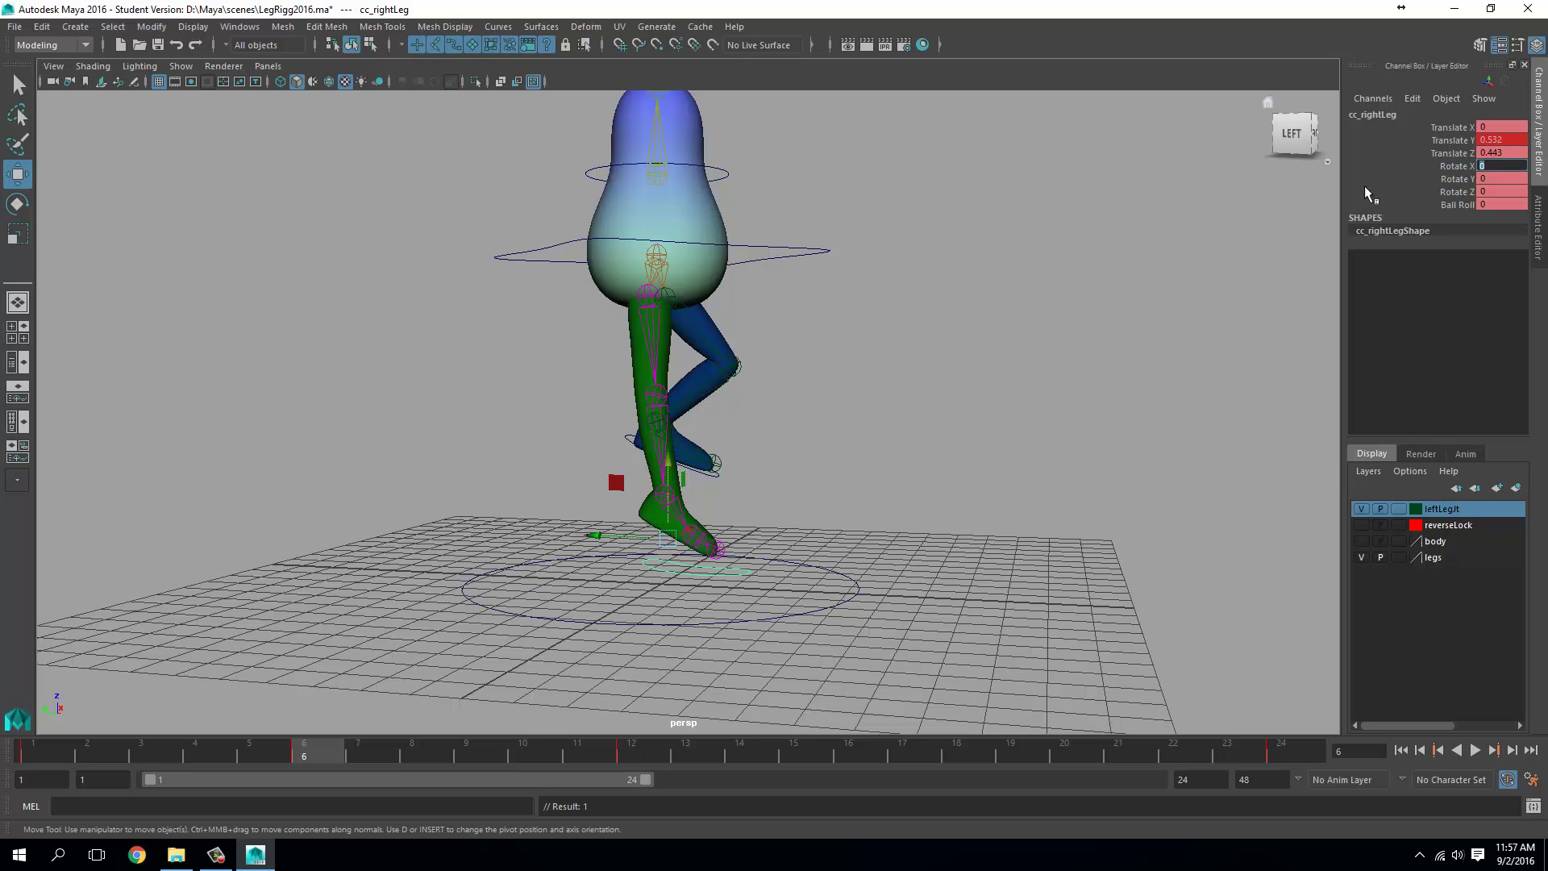
{"action": "left_click", "coordinate": [1492, 140]}
{"action": "type", "text": "0"}
{"action": "key", "text": "Return"}
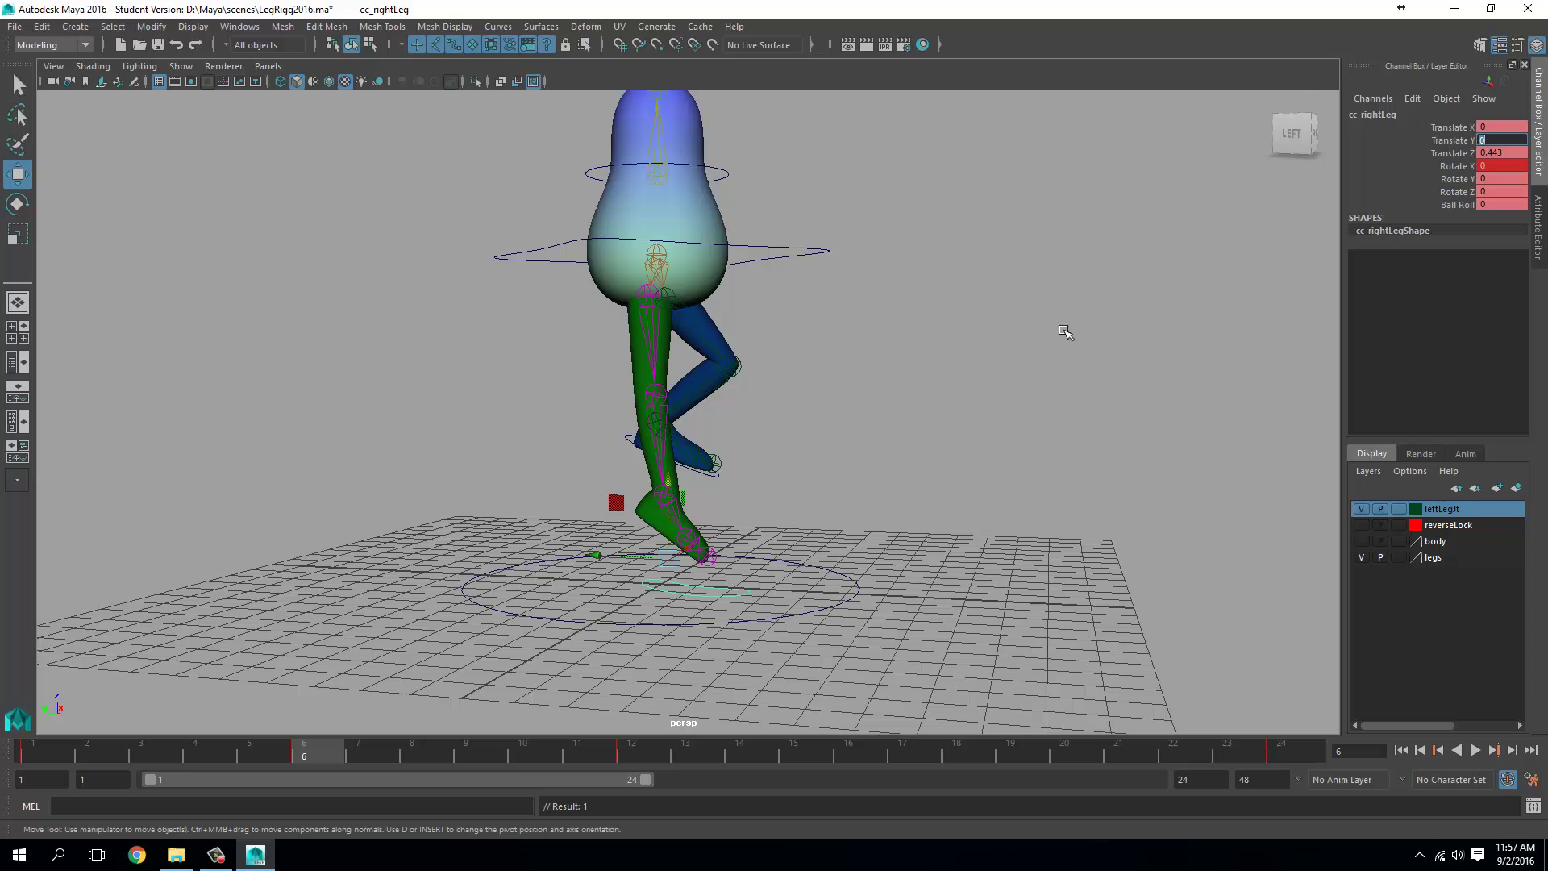
Step: Move cc_hip down to Y about 0.063 and forward to Z 0.448
{"action": "left_click", "coordinate": [790, 249]}
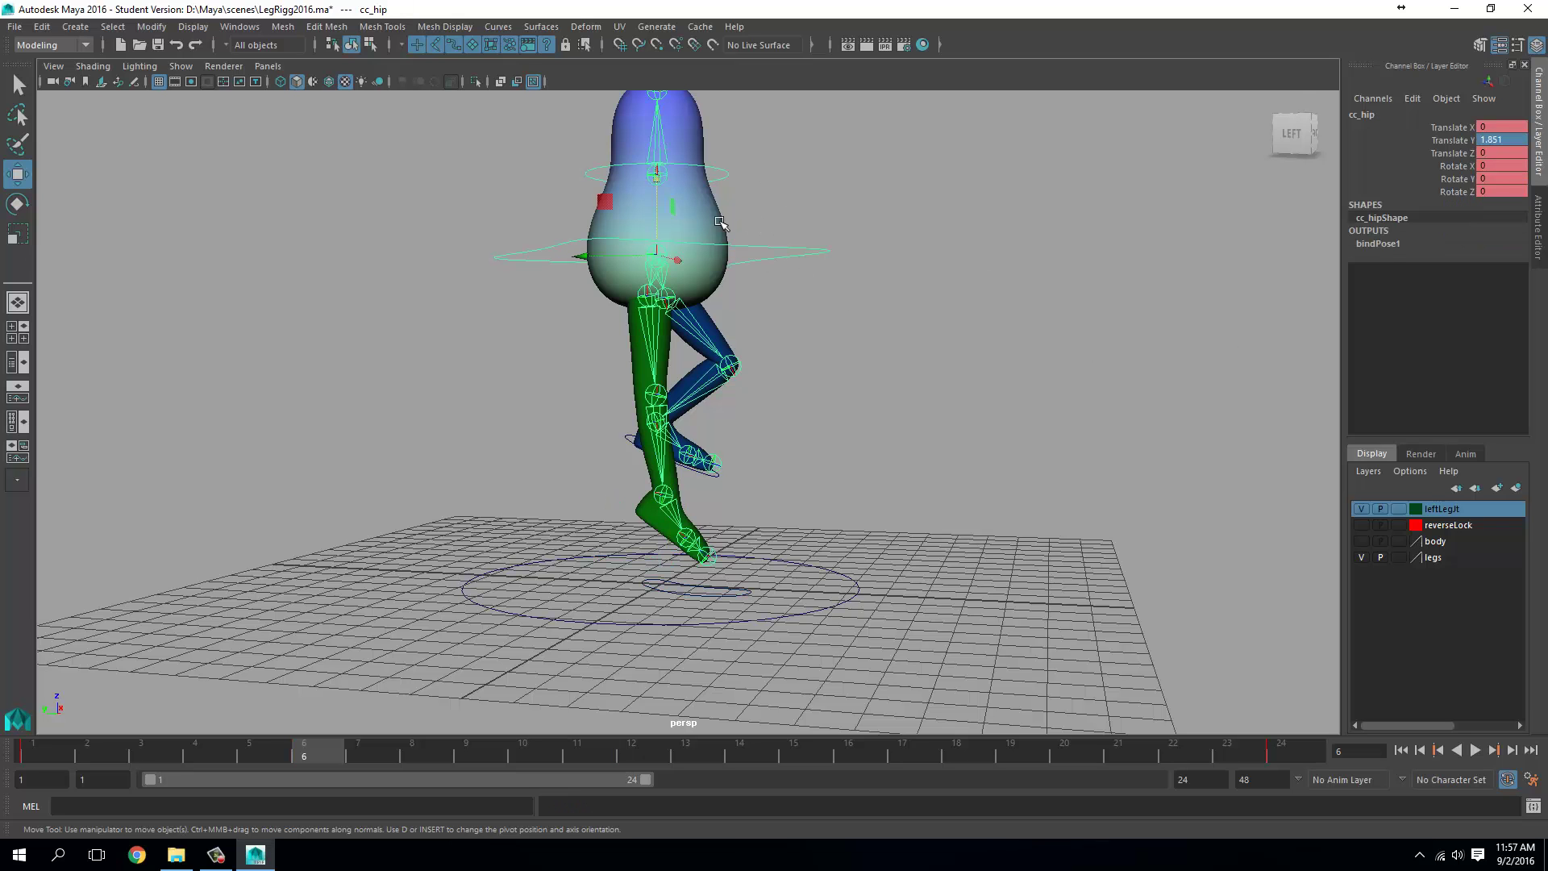
{"action": "left_click_drag", "start_coordinate": [657, 194], "coordinate": [669, 276]}
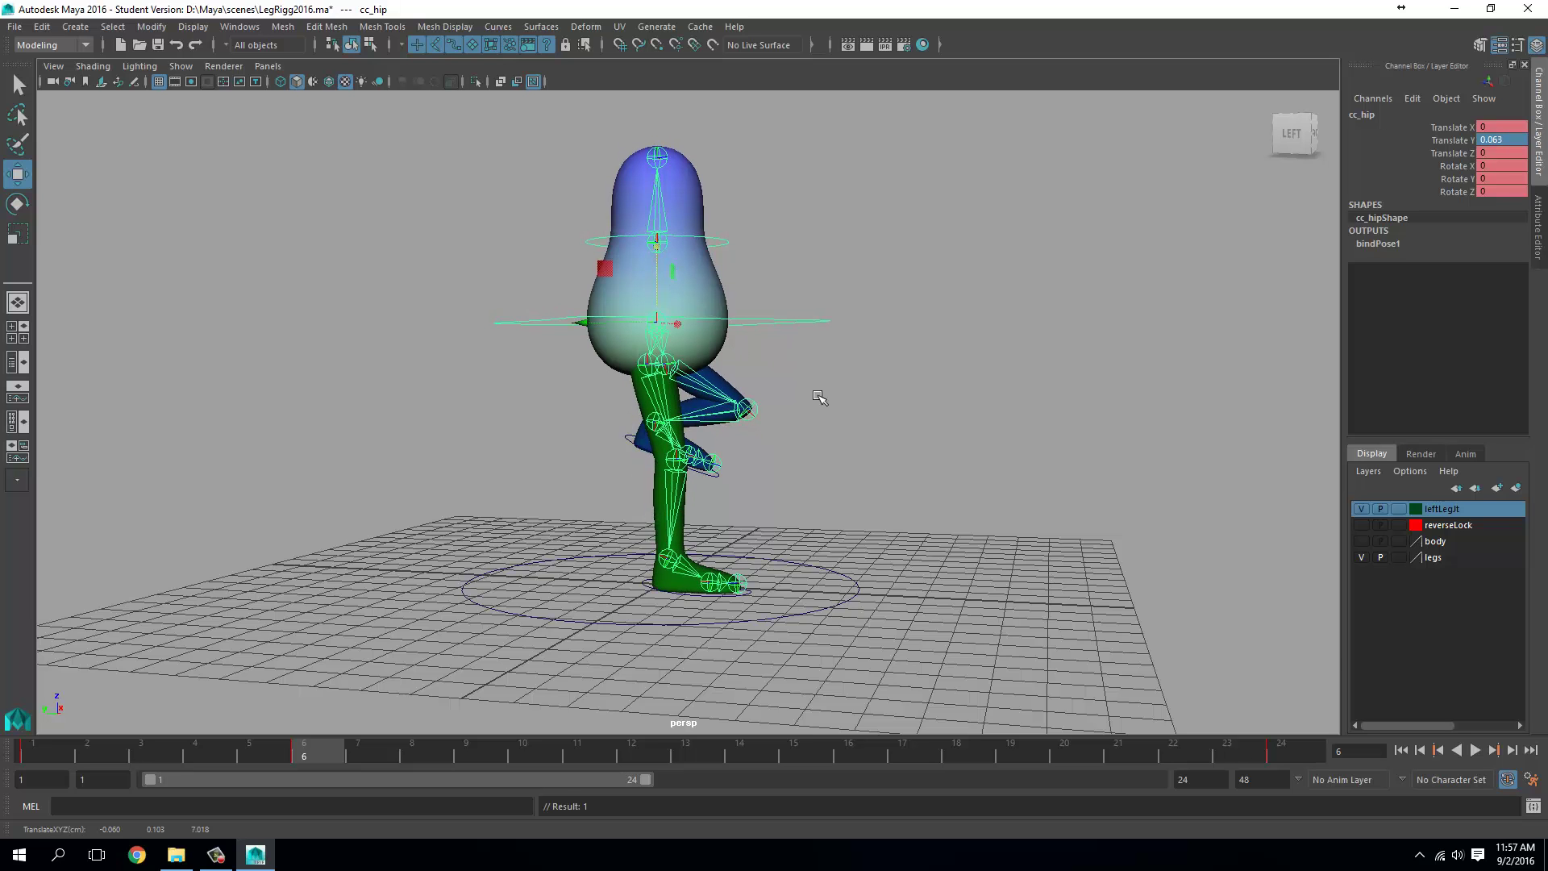
{"action": "mouse_move", "coordinate": [819, 396]}
{"action": "left_mouse_down", "text": "alt"}
{"action": "mouse_move", "coordinate": [855, 417]}
{"action": "mouse_move", "coordinate": [846, 403]}
{"action": "left_mouse_up", "text": "alt"}
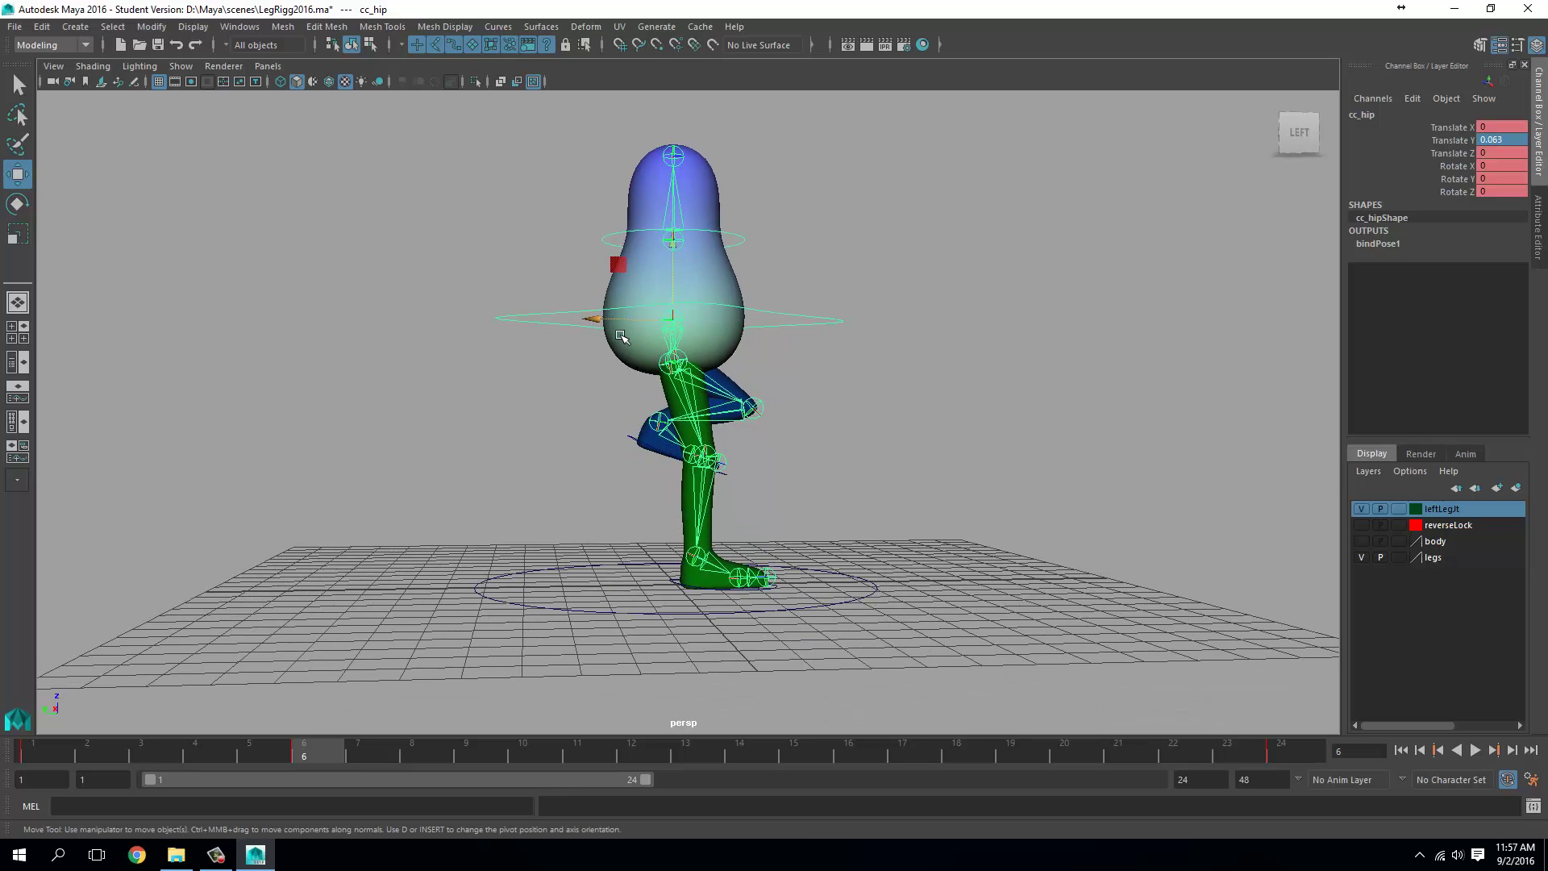
{"action": "left_click_drag", "start_coordinate": [621, 334], "coordinate": [634, 344]}
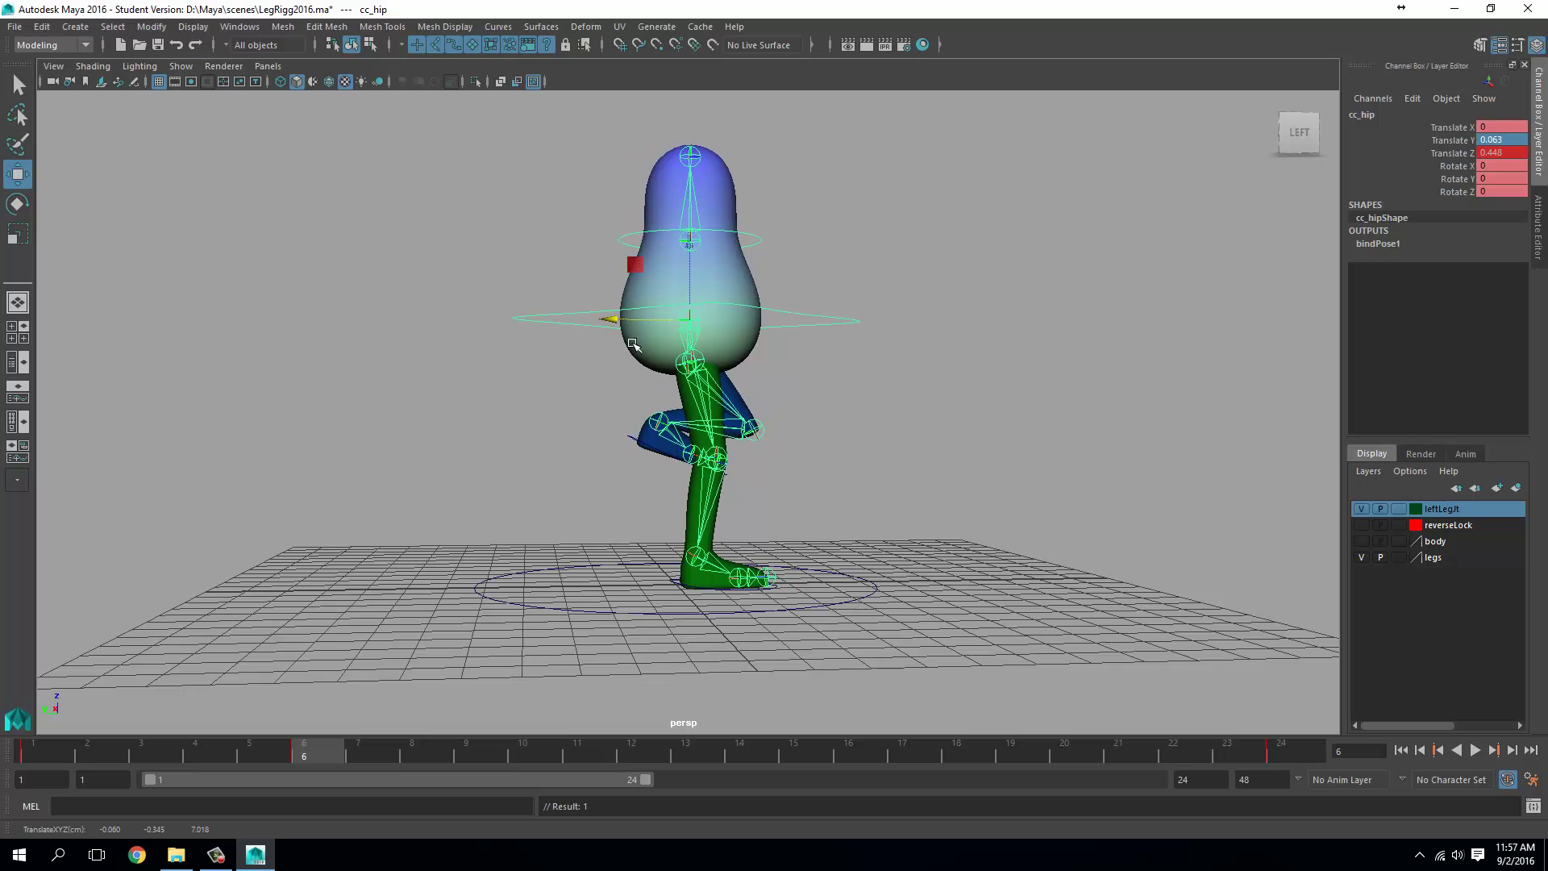
{"action": "left_click_drag", "start_coordinate": [749, 441], "coordinate": [701, 460], "text": "alt"}
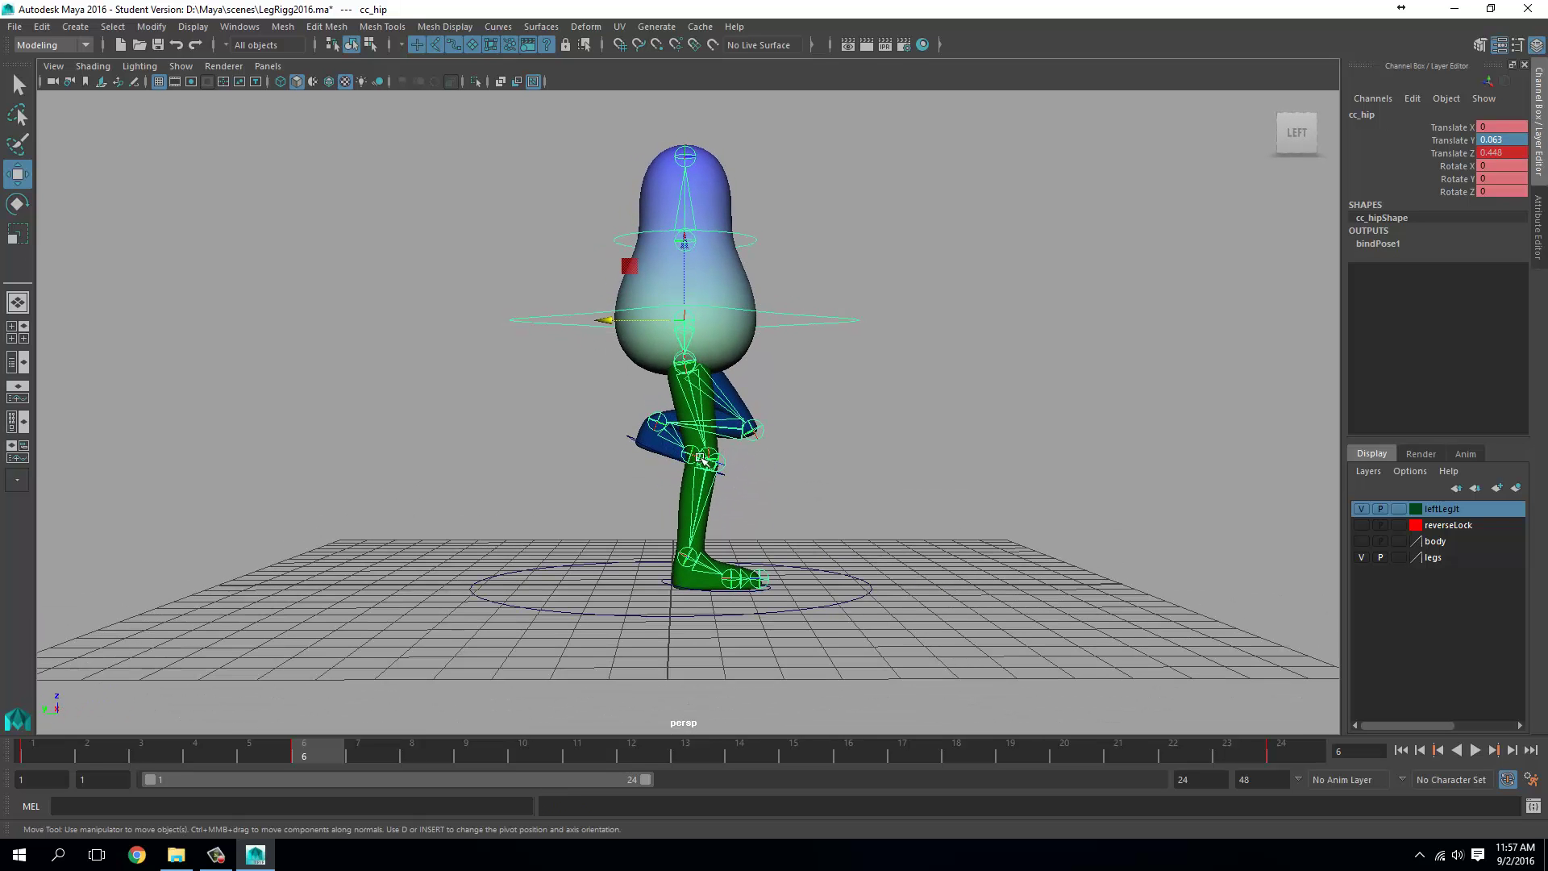
{"action": "left_click", "coordinate": [640, 446]}
Step: At frame 6, raise and rotate cc_leftLeg to bend the knee, key it, and scrub to check
{"action": "left_click_drag", "start_coordinate": [666, 359], "coordinate": [696, 518]}
{"action": "key", "text": "e"}
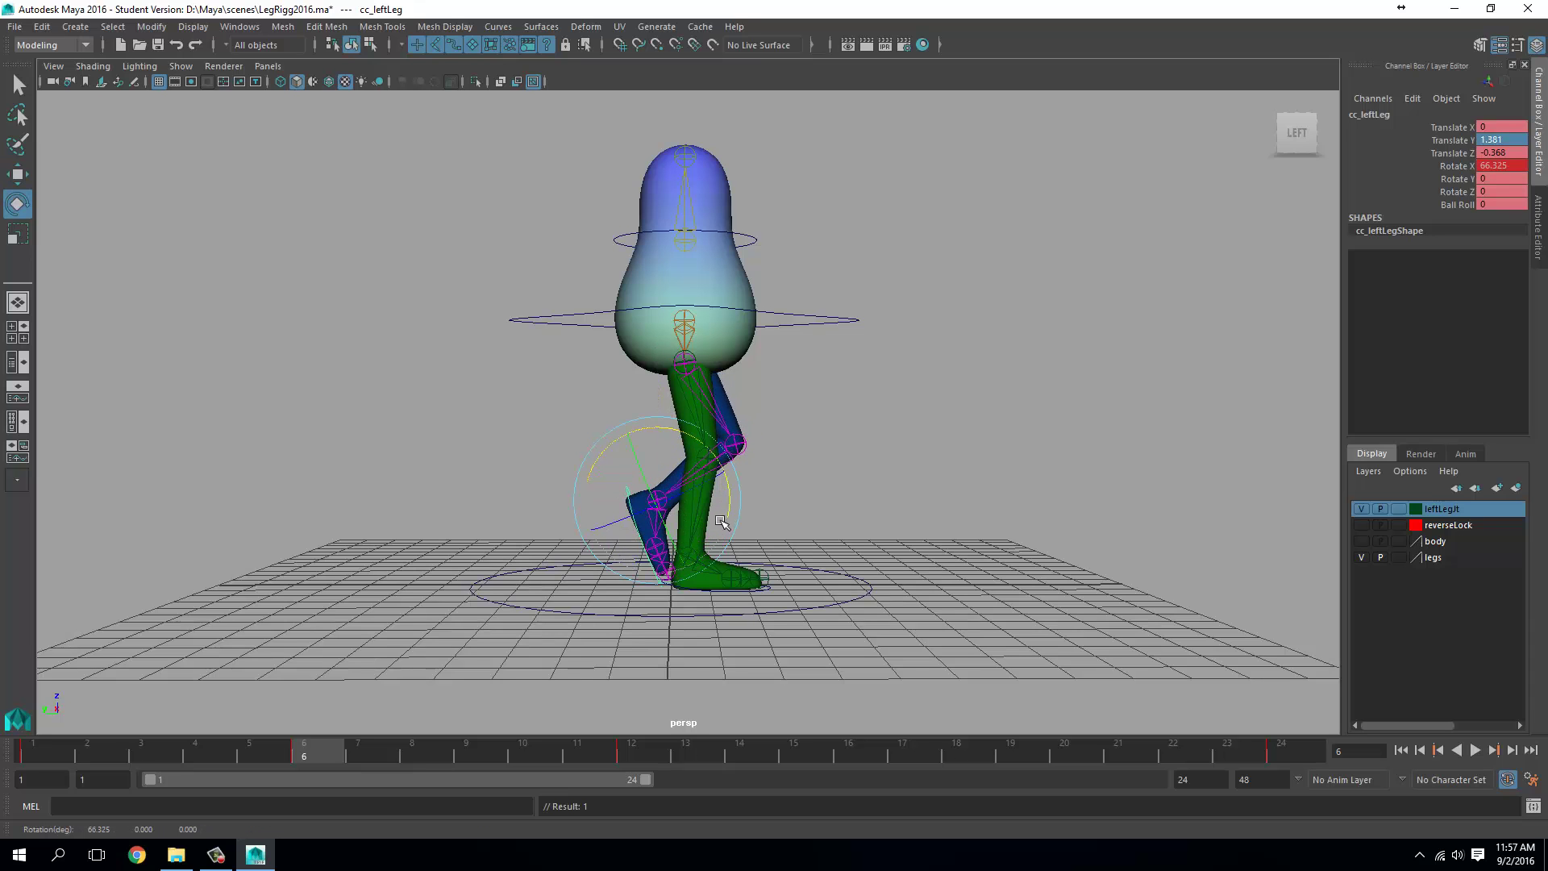
{"action": "key", "text": "w"}
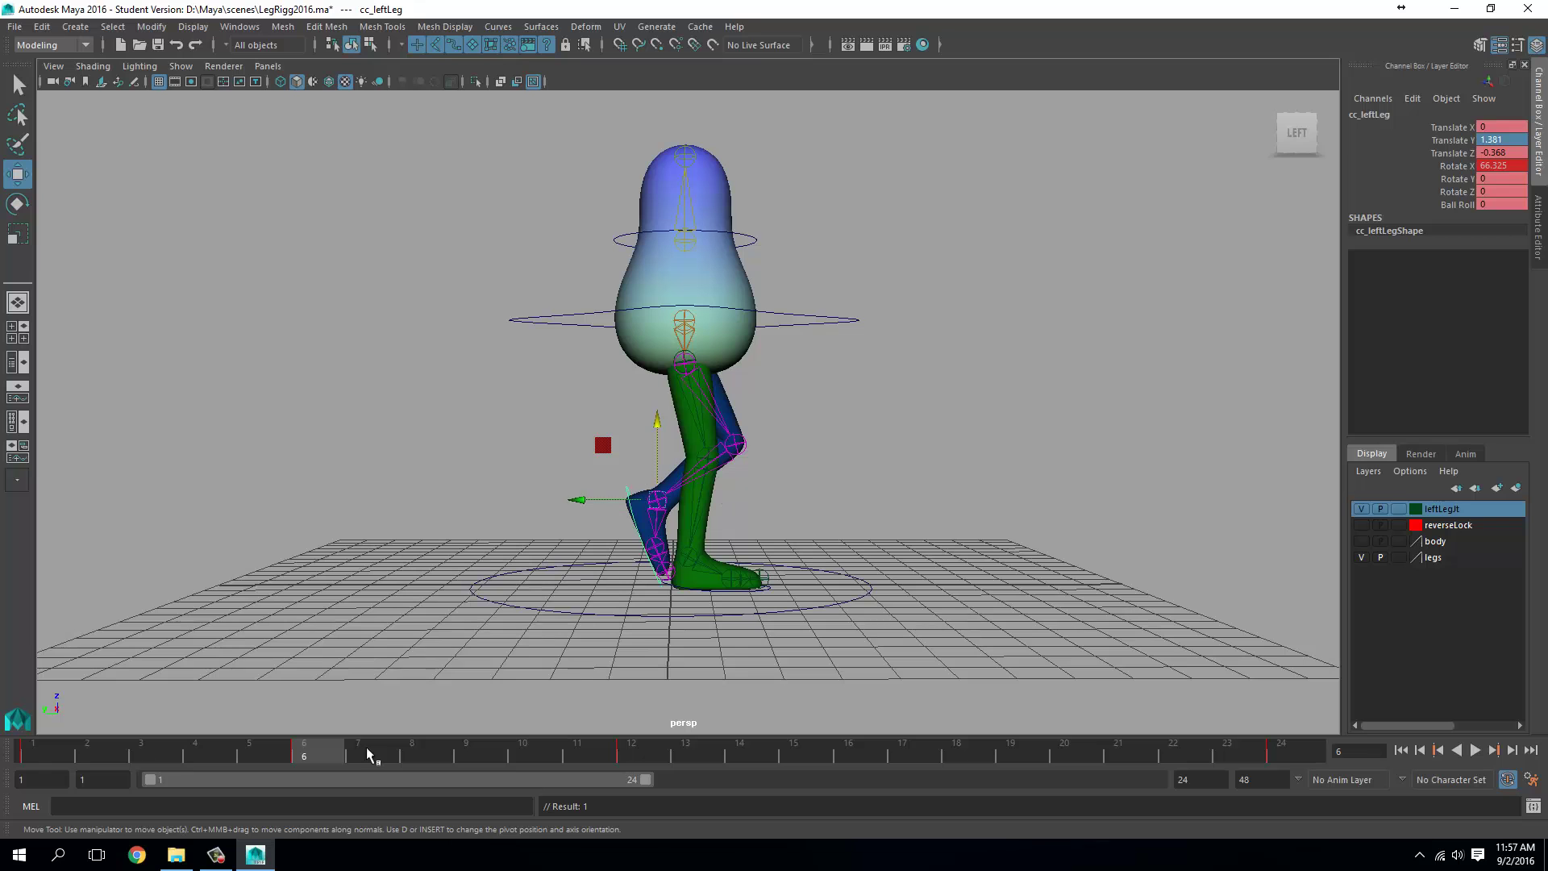
{"action": "key", "text": "alt+v"}
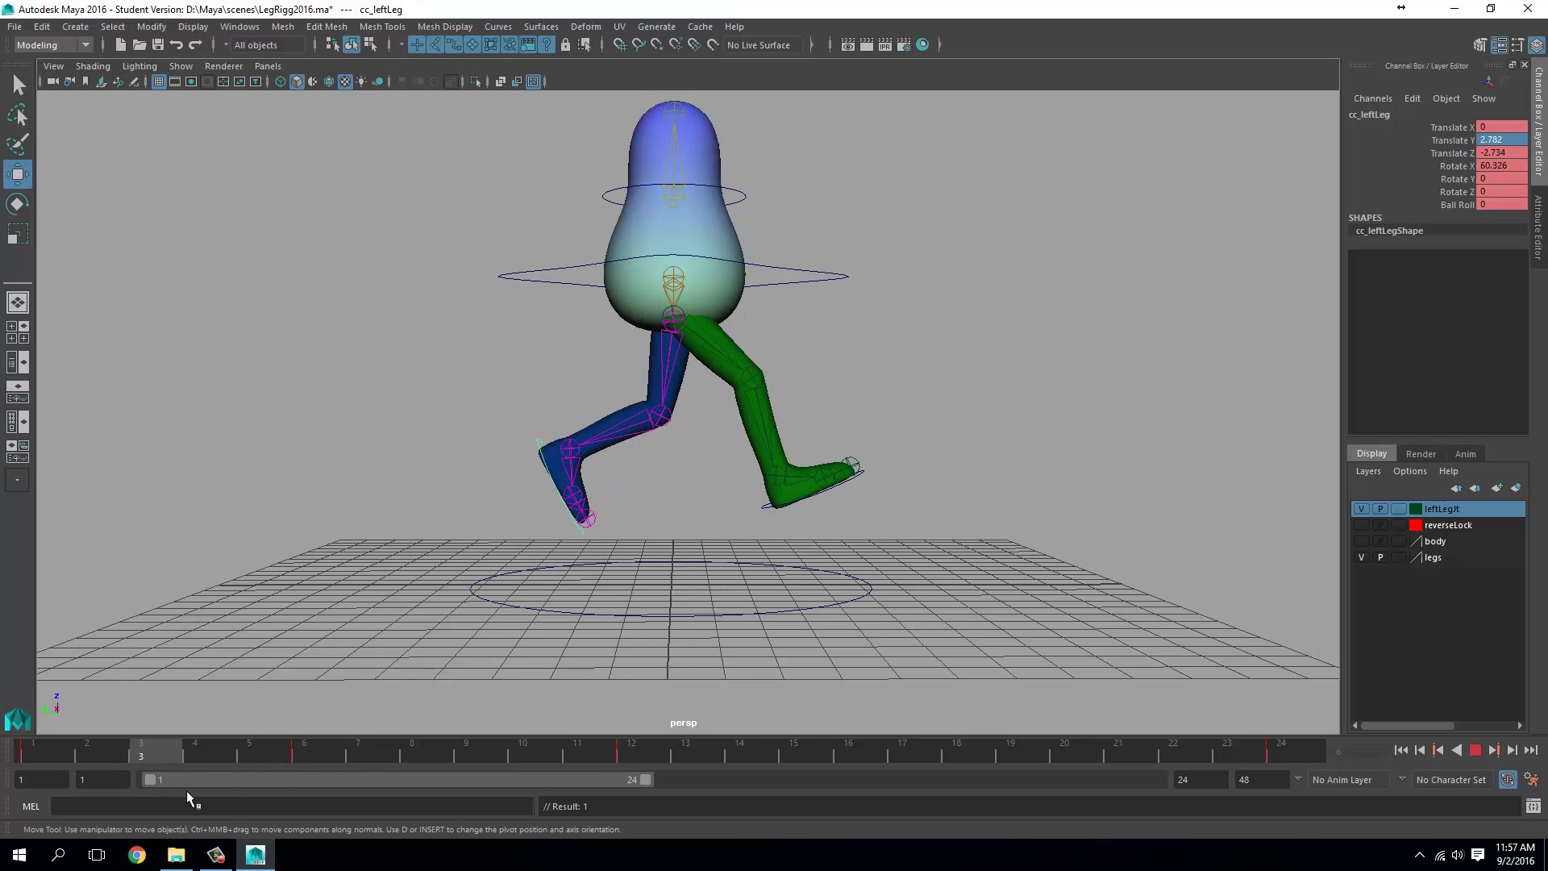
{"action": "key", "text": "alt+v"}
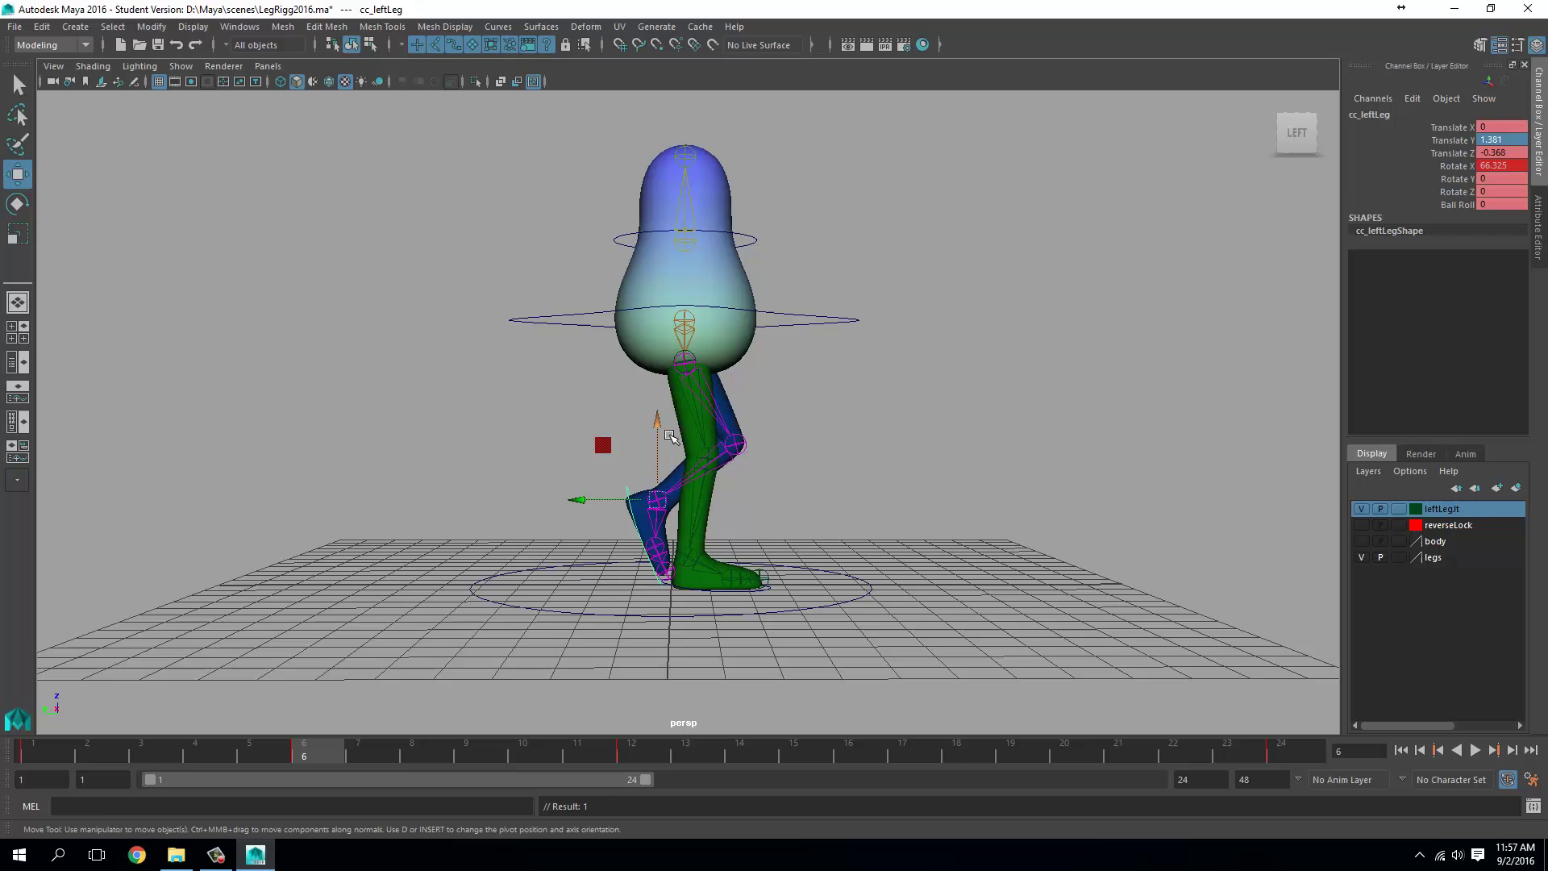
{"action": "left_click_drag", "start_coordinate": [640, 460], "coordinate": [716, 417]}
{"action": "key", "text": "e"}
{"action": "key", "text": "s"}
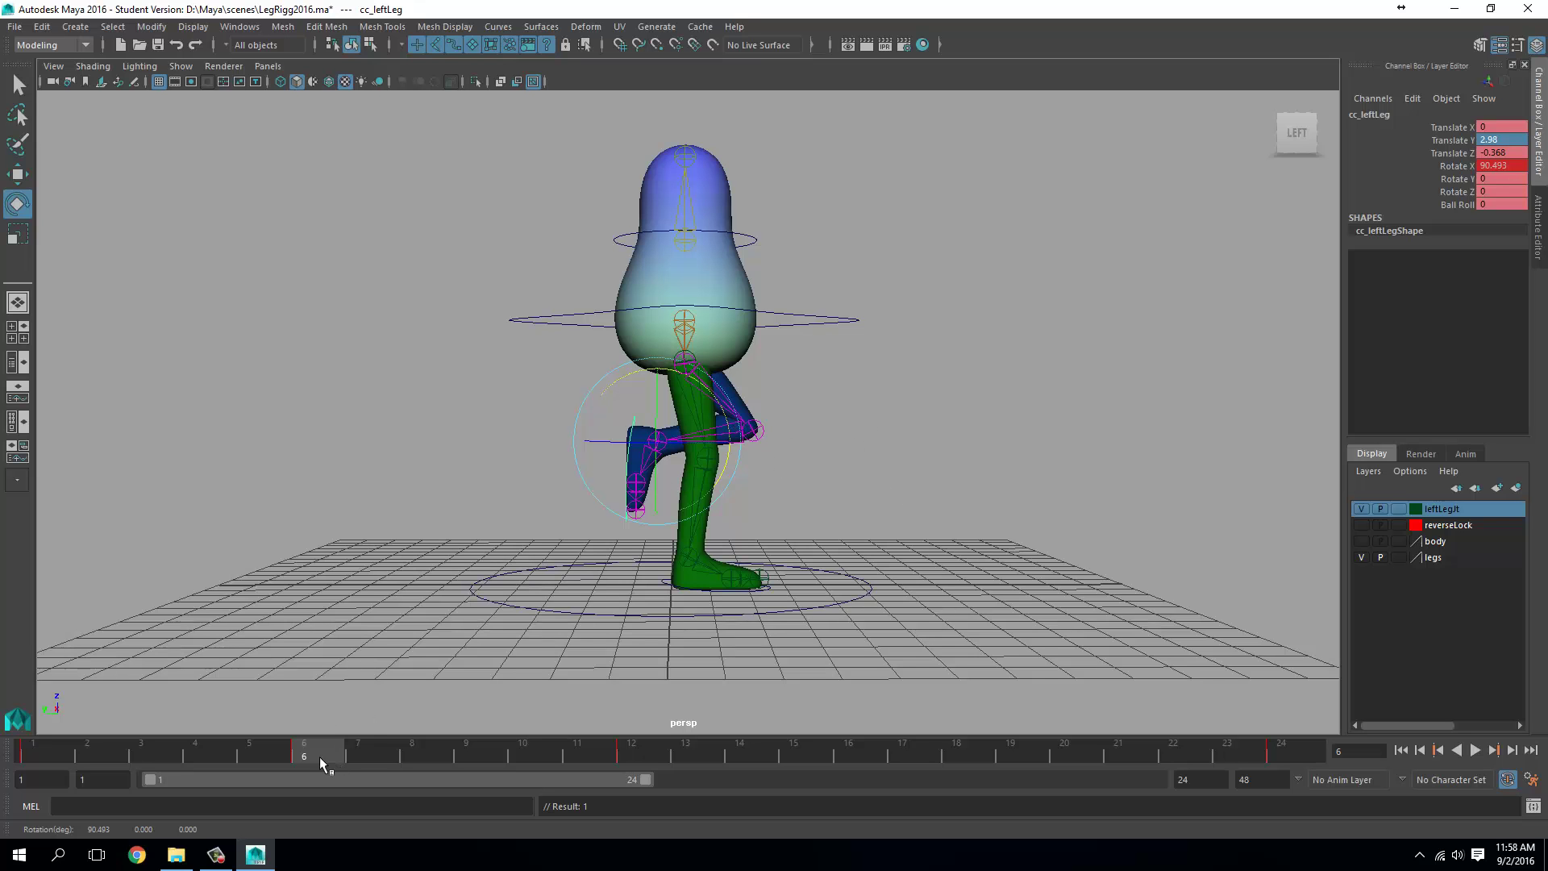
{"action": "mouse_move", "coordinate": [319, 756]}
{"action": "left_mouse_down"}
{"action": "mouse_move", "coordinate": [96, 775]}
{"action": "mouse_move", "coordinate": [358, 762]}
{"action": "mouse_move", "coordinate": [85, 753]}
{"action": "mouse_move", "coordinate": [399, 758]}
{"action": "mouse_move", "coordinate": [158, 761]}
{"action": "mouse_move", "coordinate": [340, 777]}
{"action": "mouse_move", "coordinate": [100, 762]}
{"action": "mouse_move", "coordinate": [461, 776]}
{"action": "mouse_move", "coordinate": [9, 740]}
{"action": "mouse_move", "coordinate": [654, 752]}
{"action": "left_mouse_up"}
Step: Key cc_rightLeg at Translate Y 3.381 and Rotate X 94.561, then play the cycle
{"action": "left_click", "coordinate": [521, 537]}
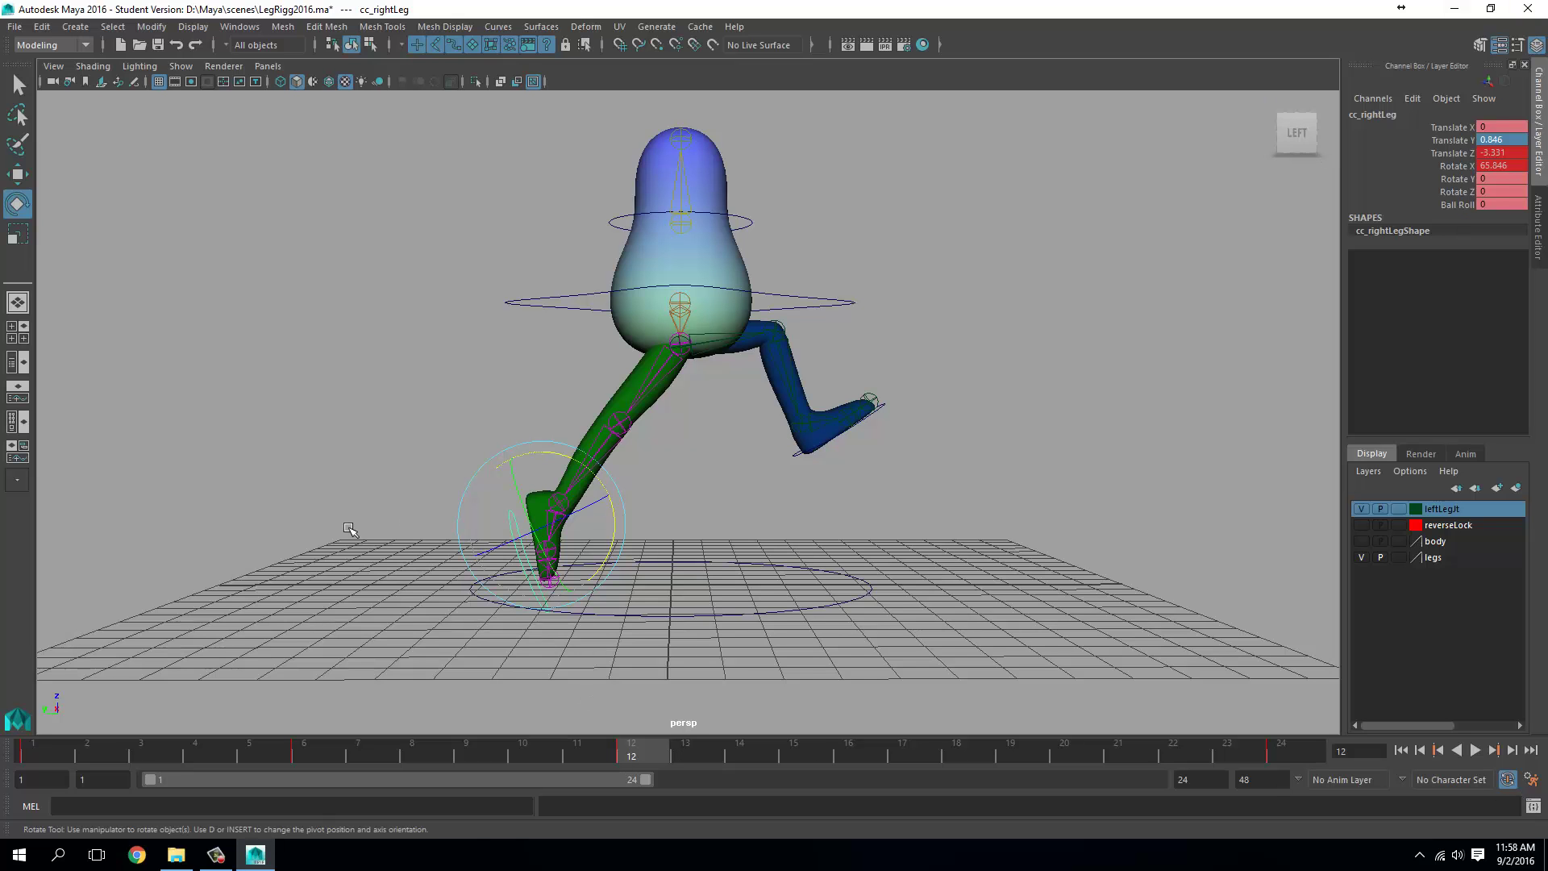
{"action": "key", "text": "w"}
{"action": "left_click_drag", "start_coordinate": [636, 761], "coordinate": [633, 727]}
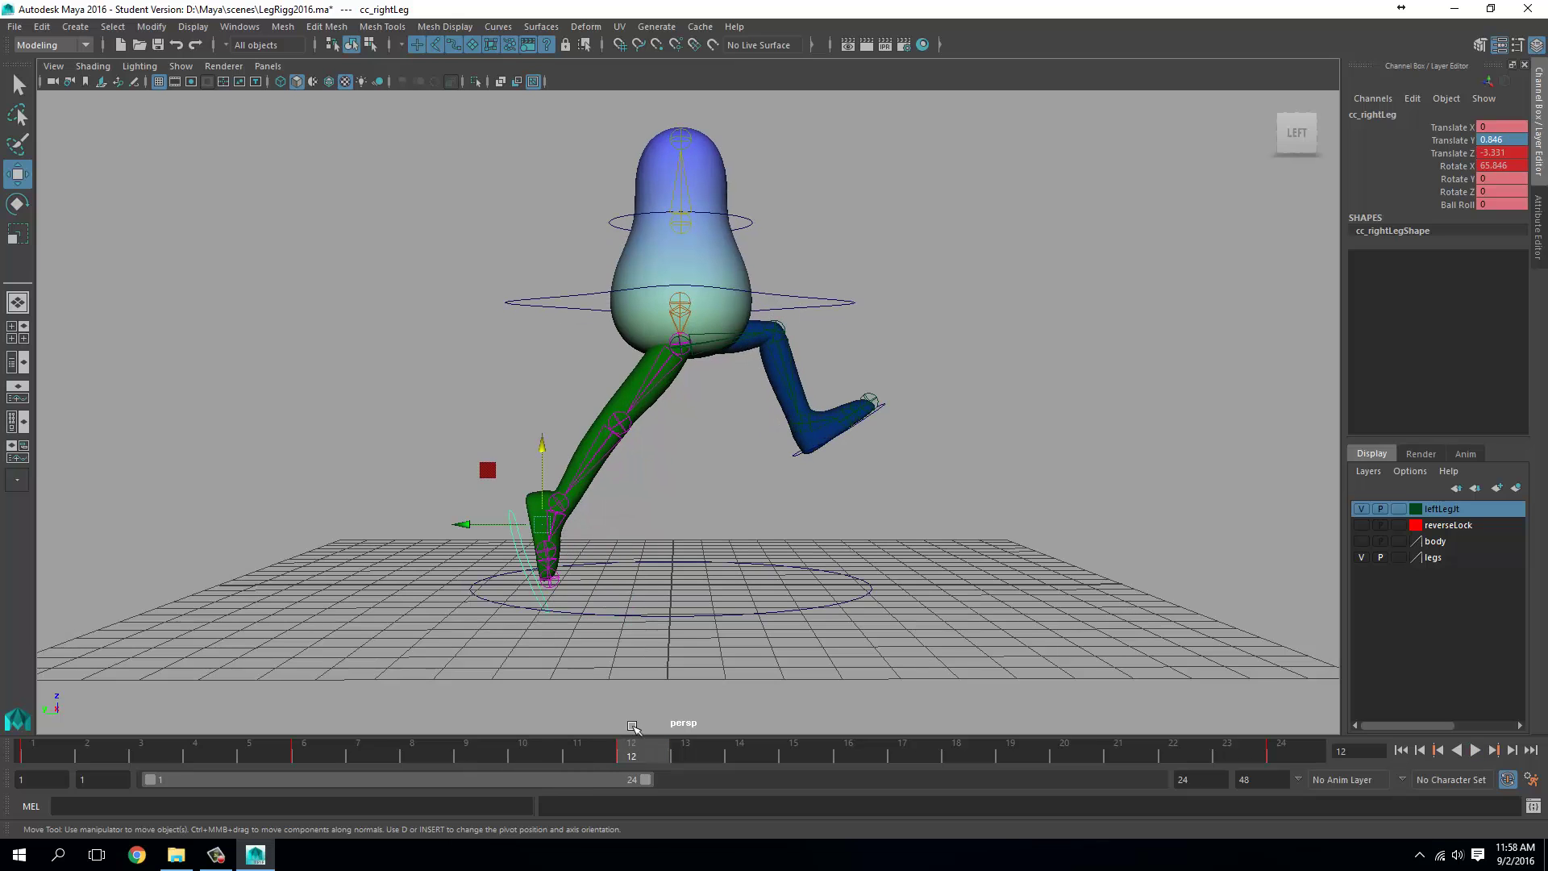
{"action": "left_click_drag", "start_coordinate": [547, 471], "coordinate": [630, 409]}
{"action": "key", "text": "e"}
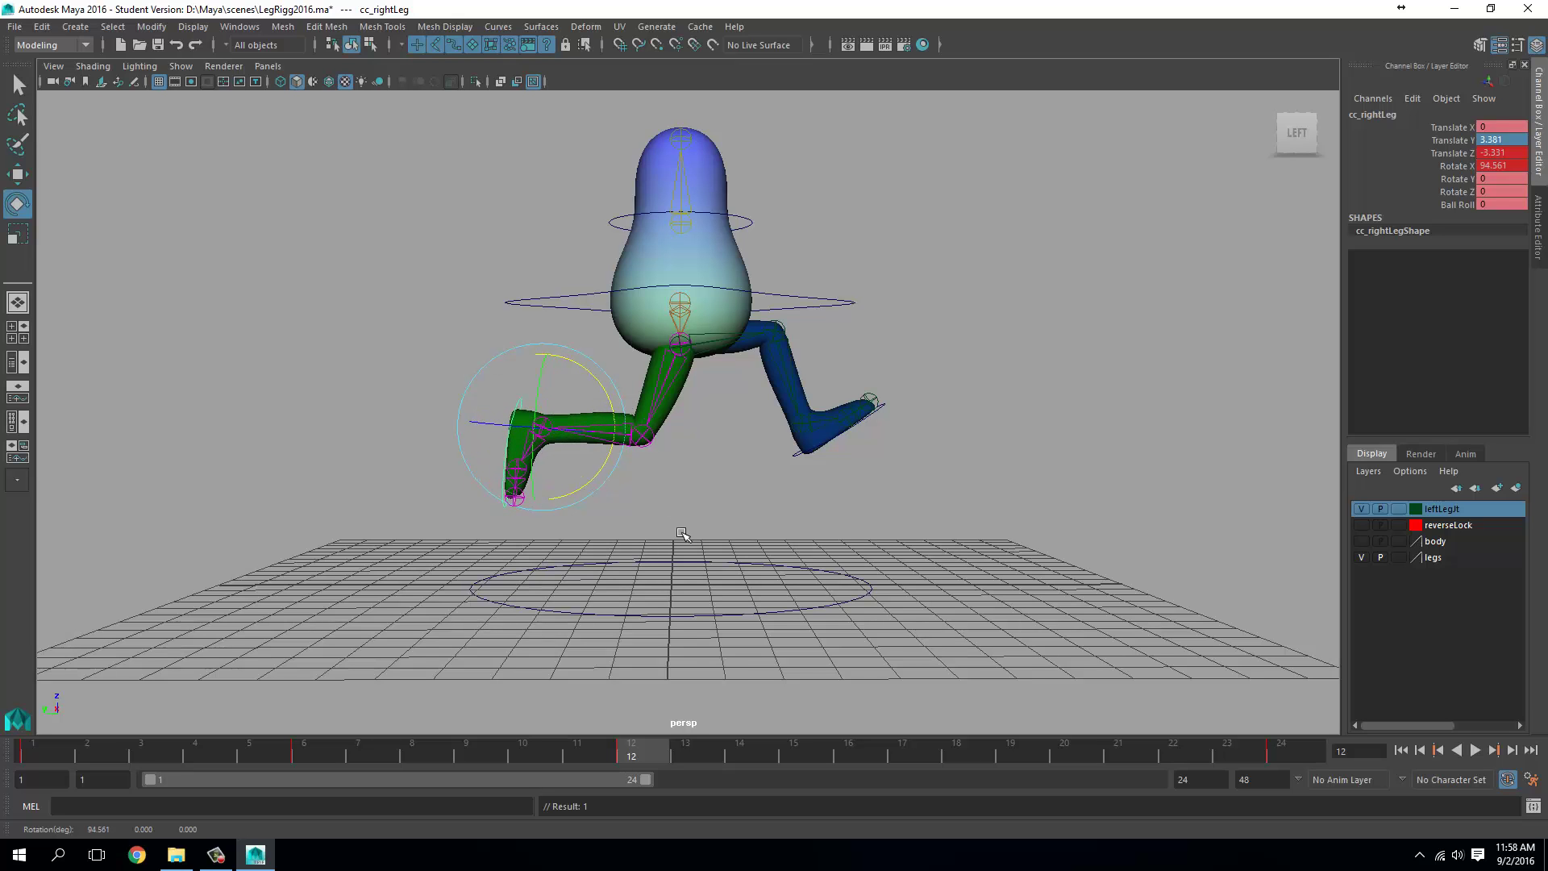
{"action": "key", "text": "s"}
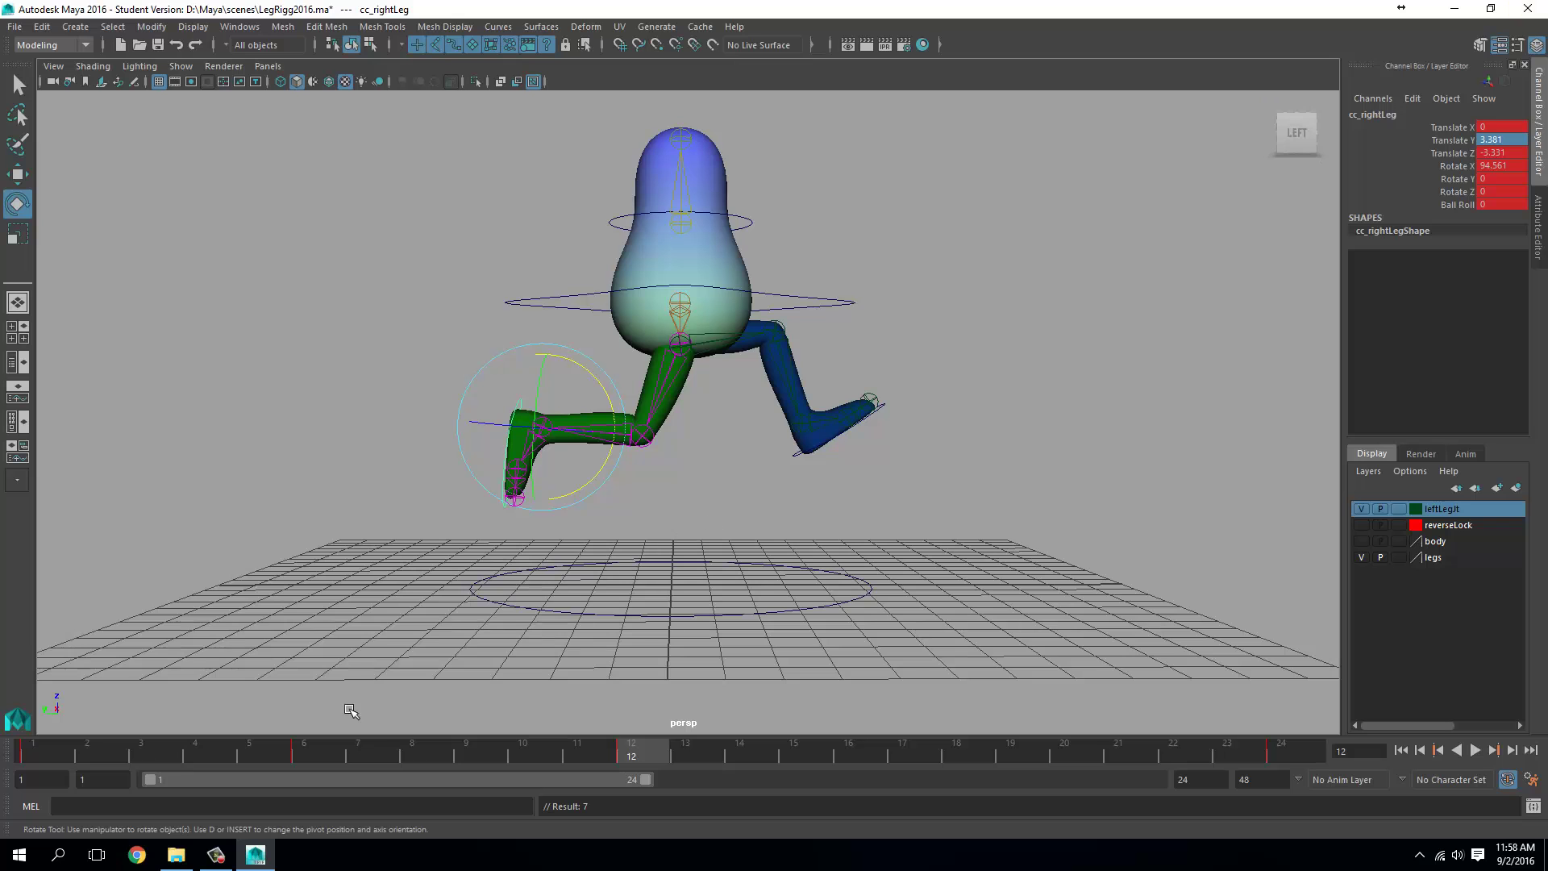
{"action": "key", "text": "alt+v"}
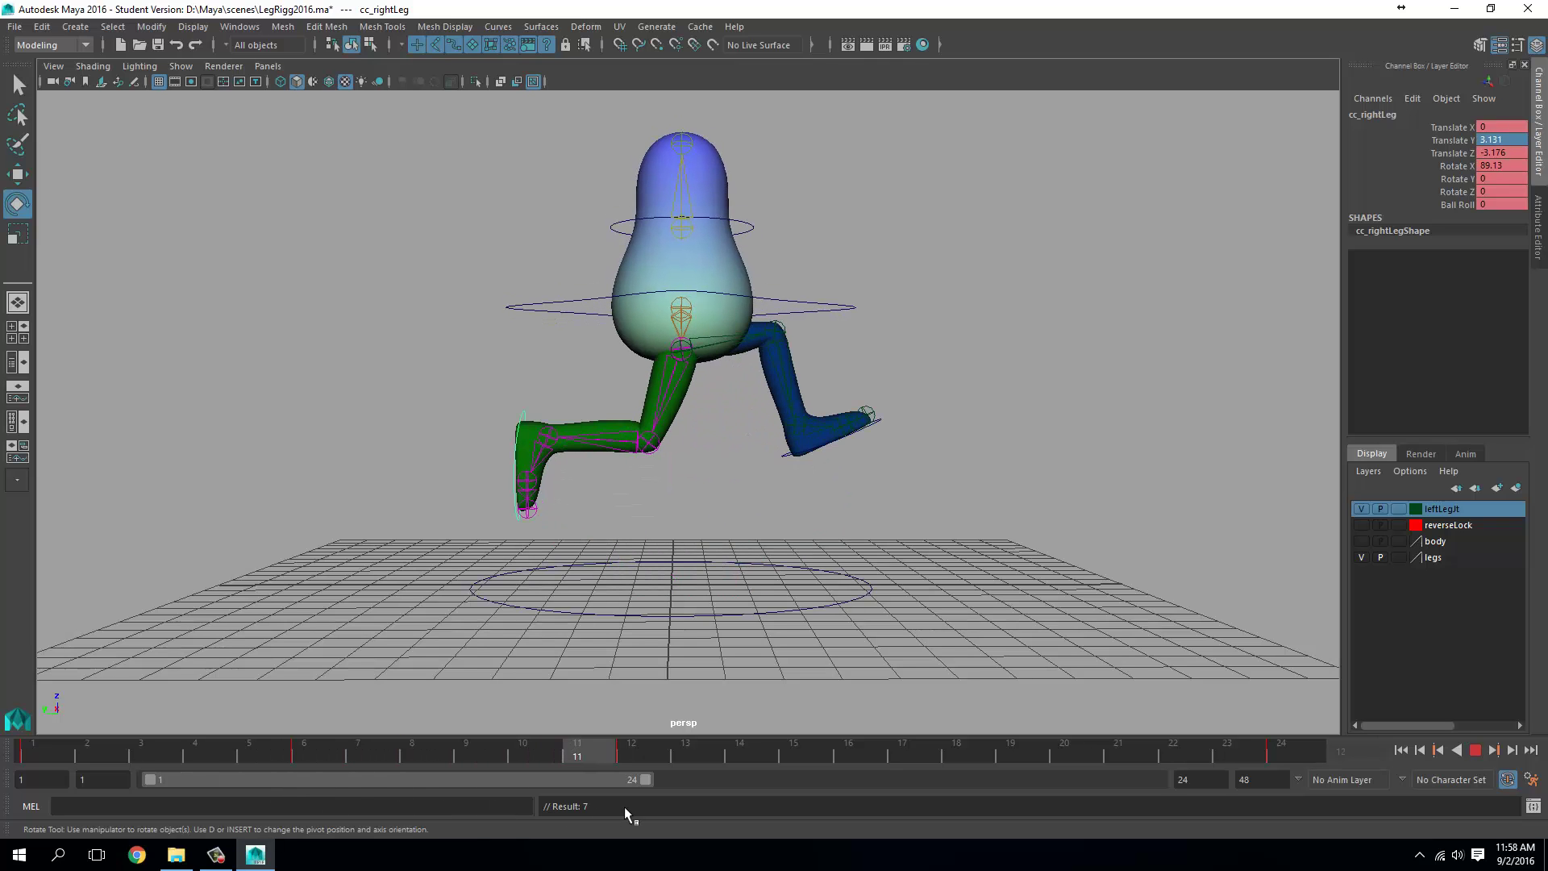
{"action": "key", "text": "alt+v"}
Step: Copy the cc_hip key from frame 1 and paste it at frame 12
{"action": "left_click_drag", "start_coordinate": [632, 761], "coordinate": [33, 770]}
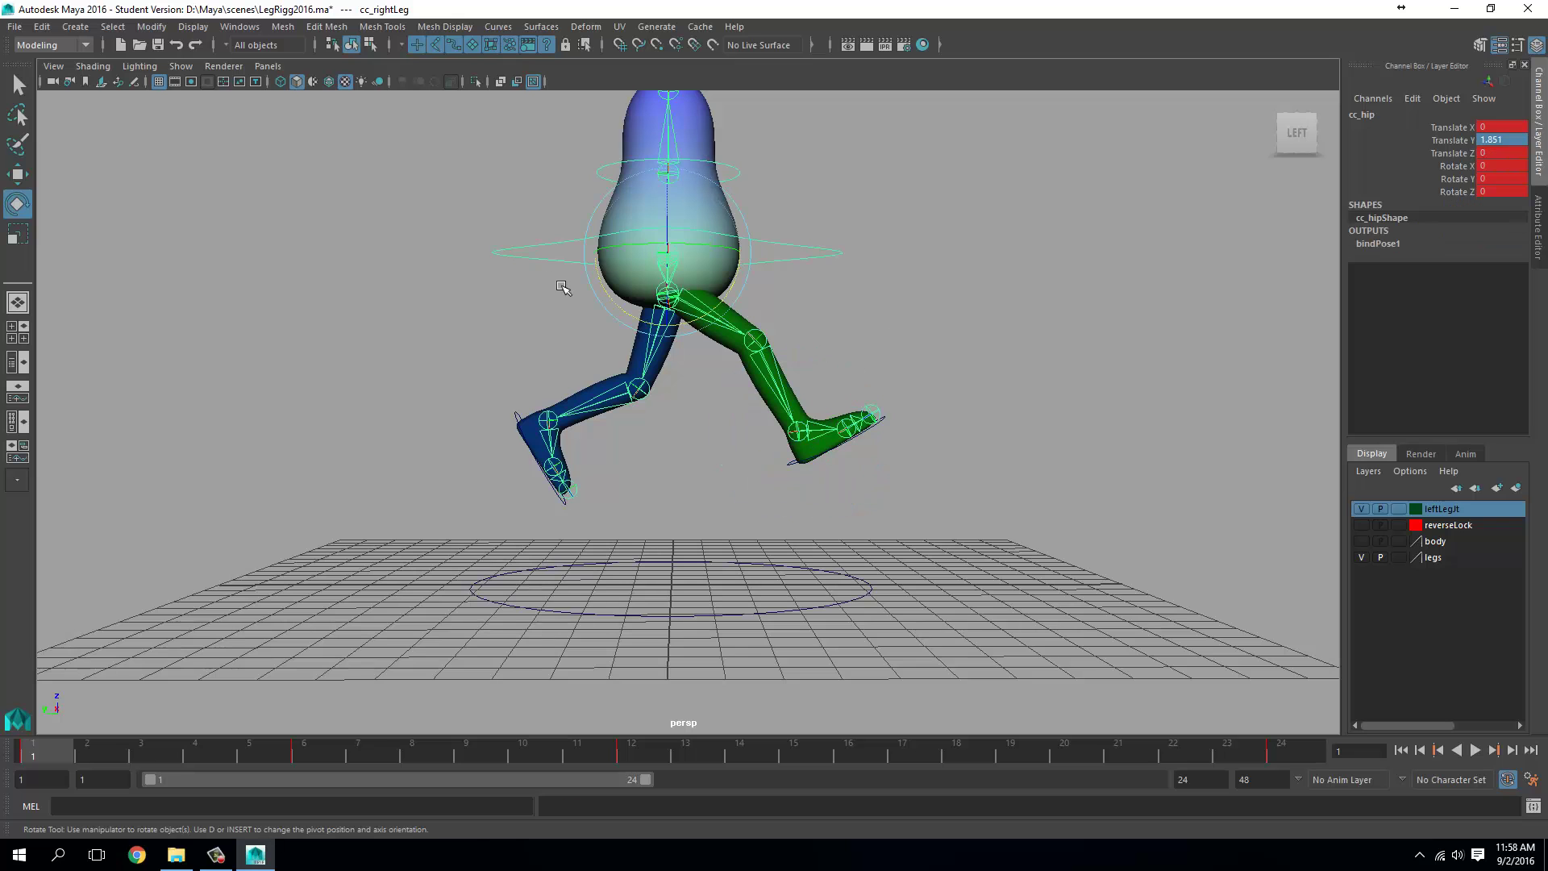
{"action": "left_click", "coordinate": [508, 249]}
{"action": "key", "text": "alt+v"}
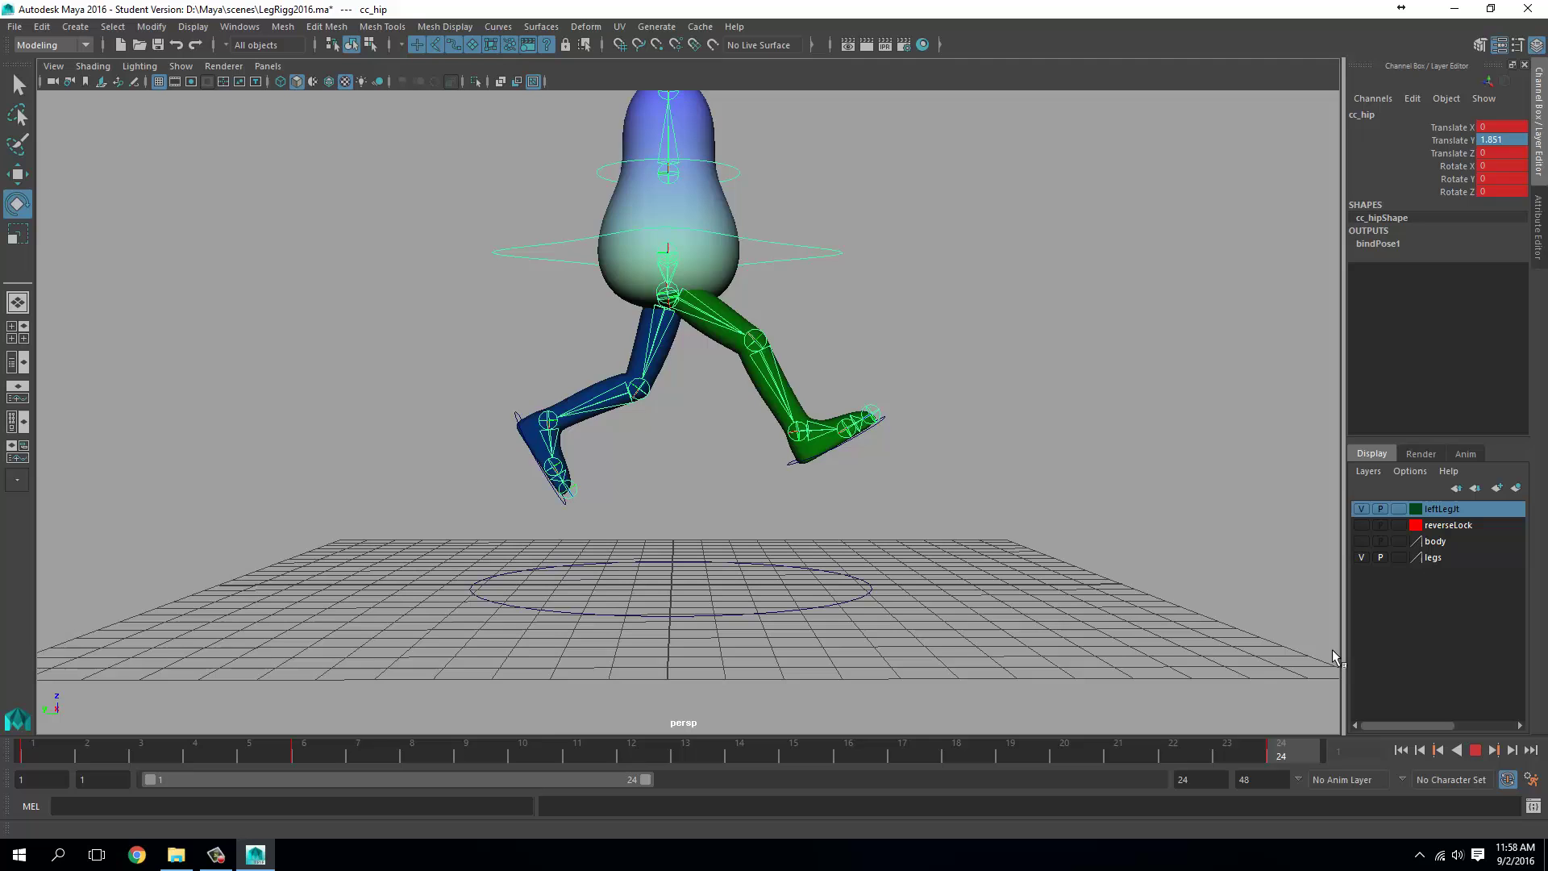
{"action": "key", "text": "alt+v"}
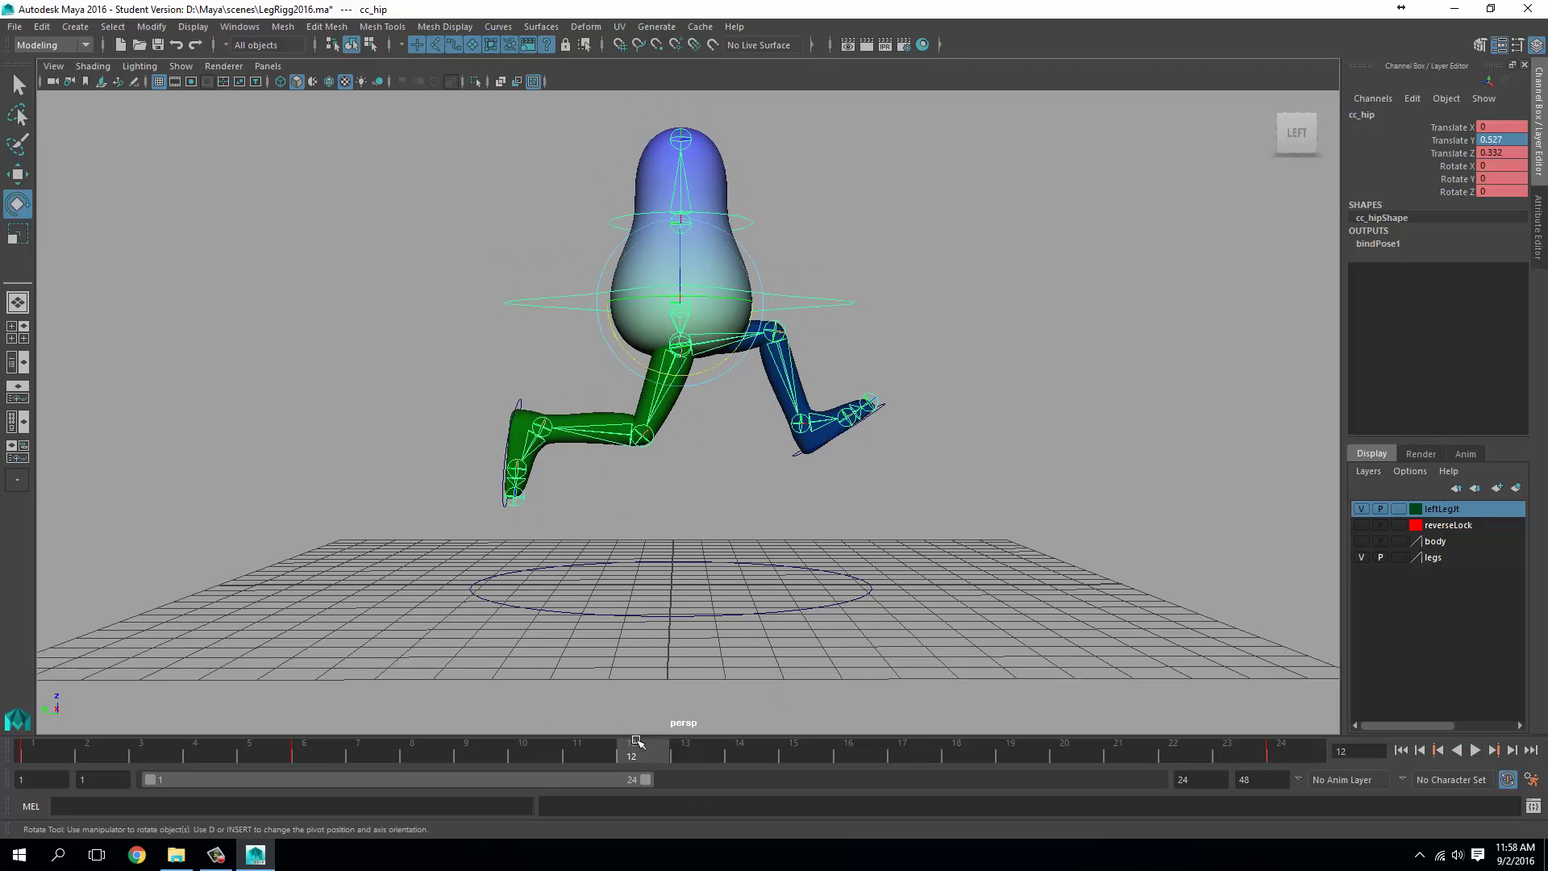
{"action": "left_click_drag", "start_coordinate": [645, 755], "coordinate": [55, 814]}
{"action": "right_click", "coordinate": [40, 749]}
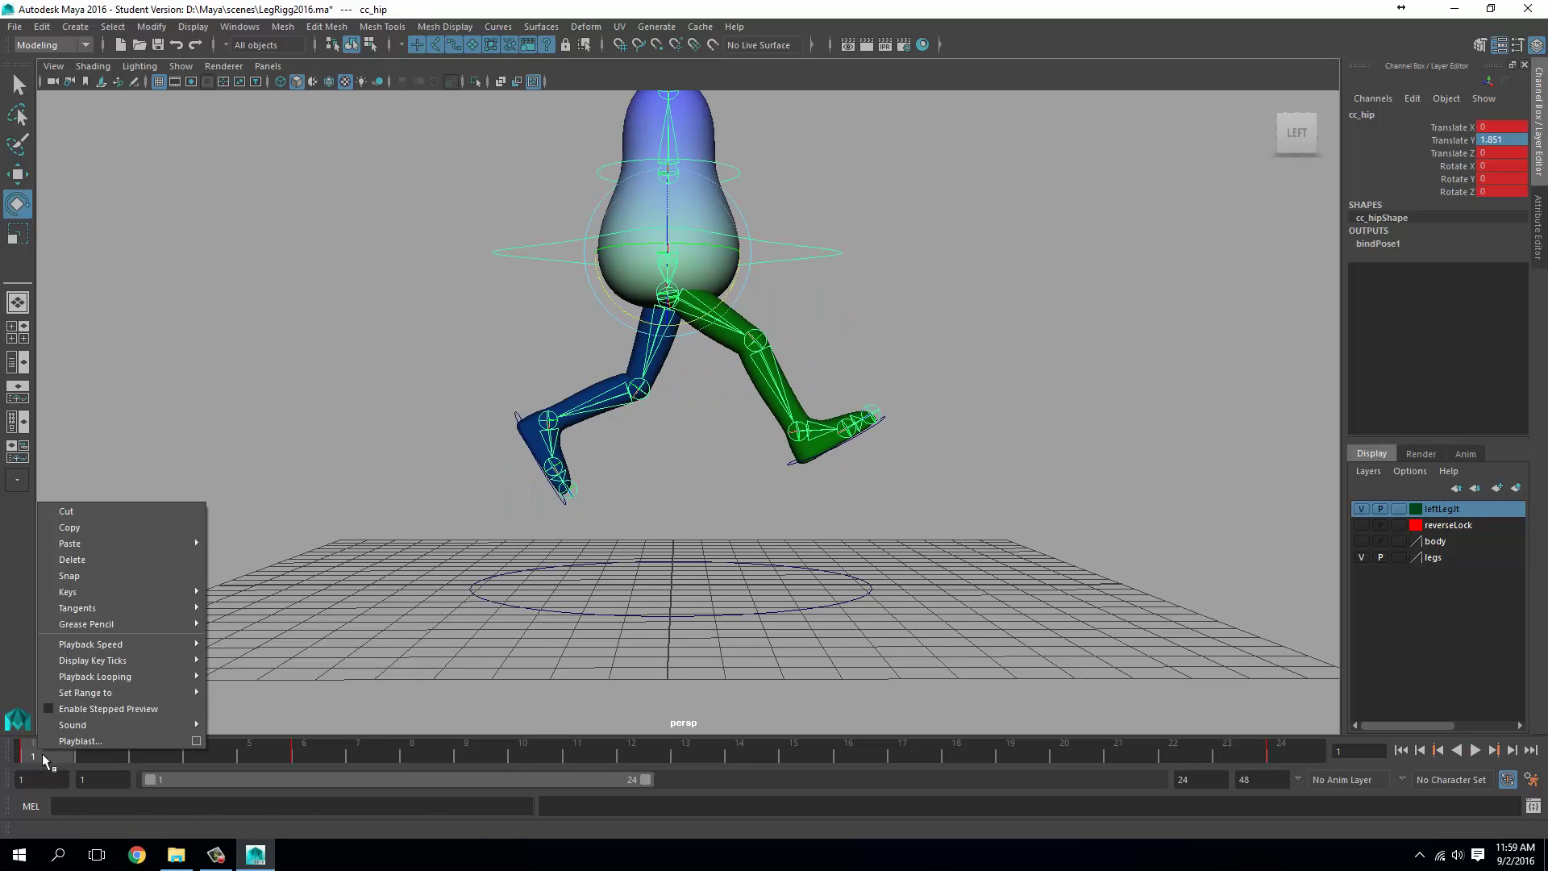
{"action": "left_click", "coordinate": [109, 525]}
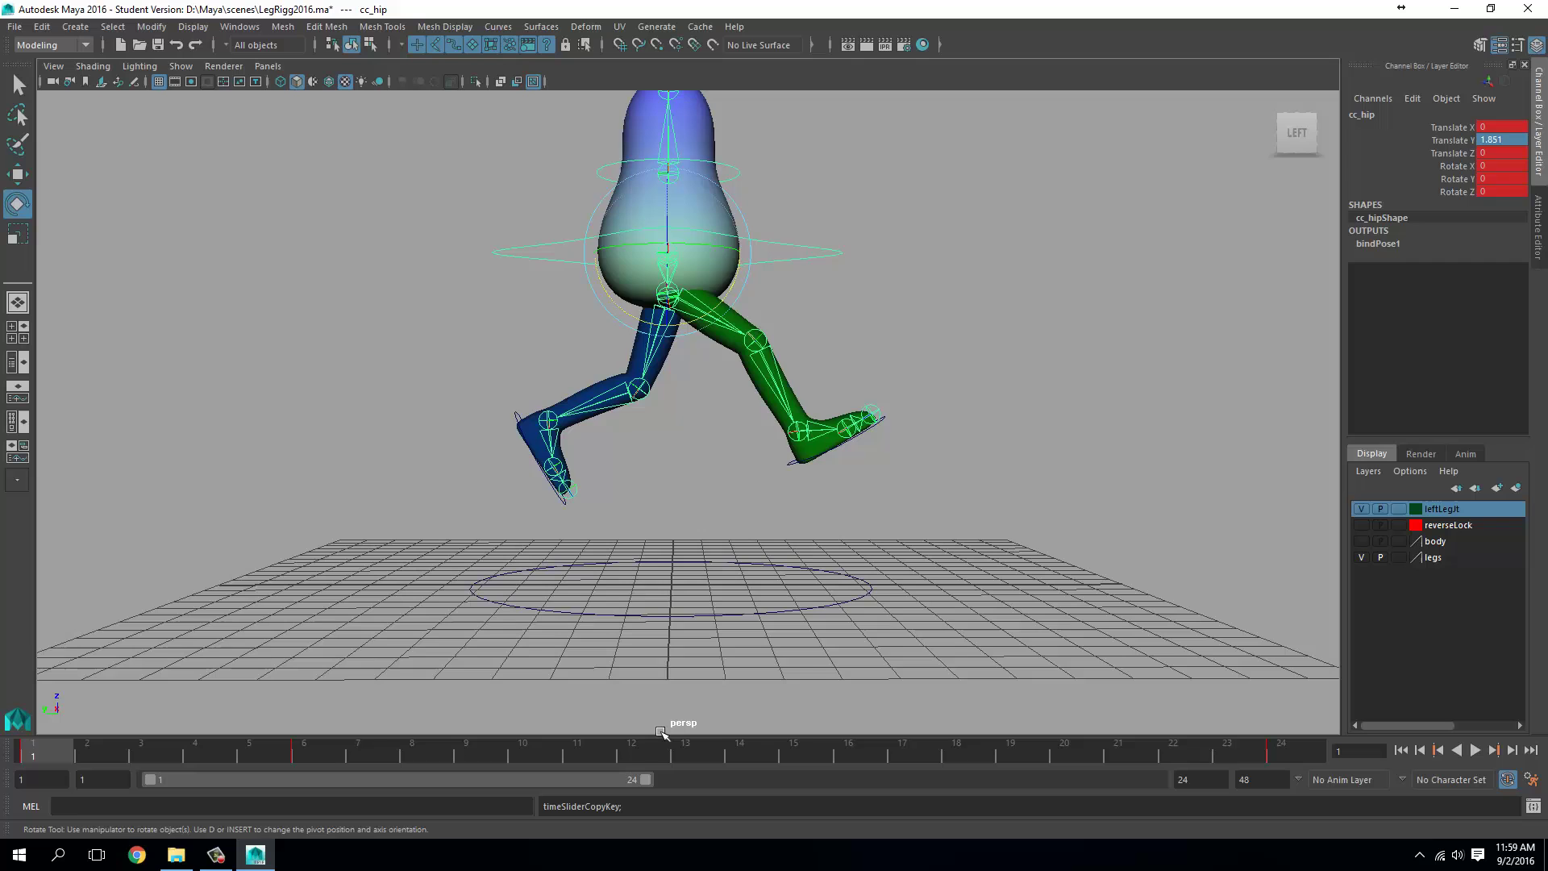
{"action": "left_click", "coordinate": [634, 751]}
{"action": "right_click", "coordinate": [647, 740]}
{"action": "mouse_move", "coordinate": [711, 546]}
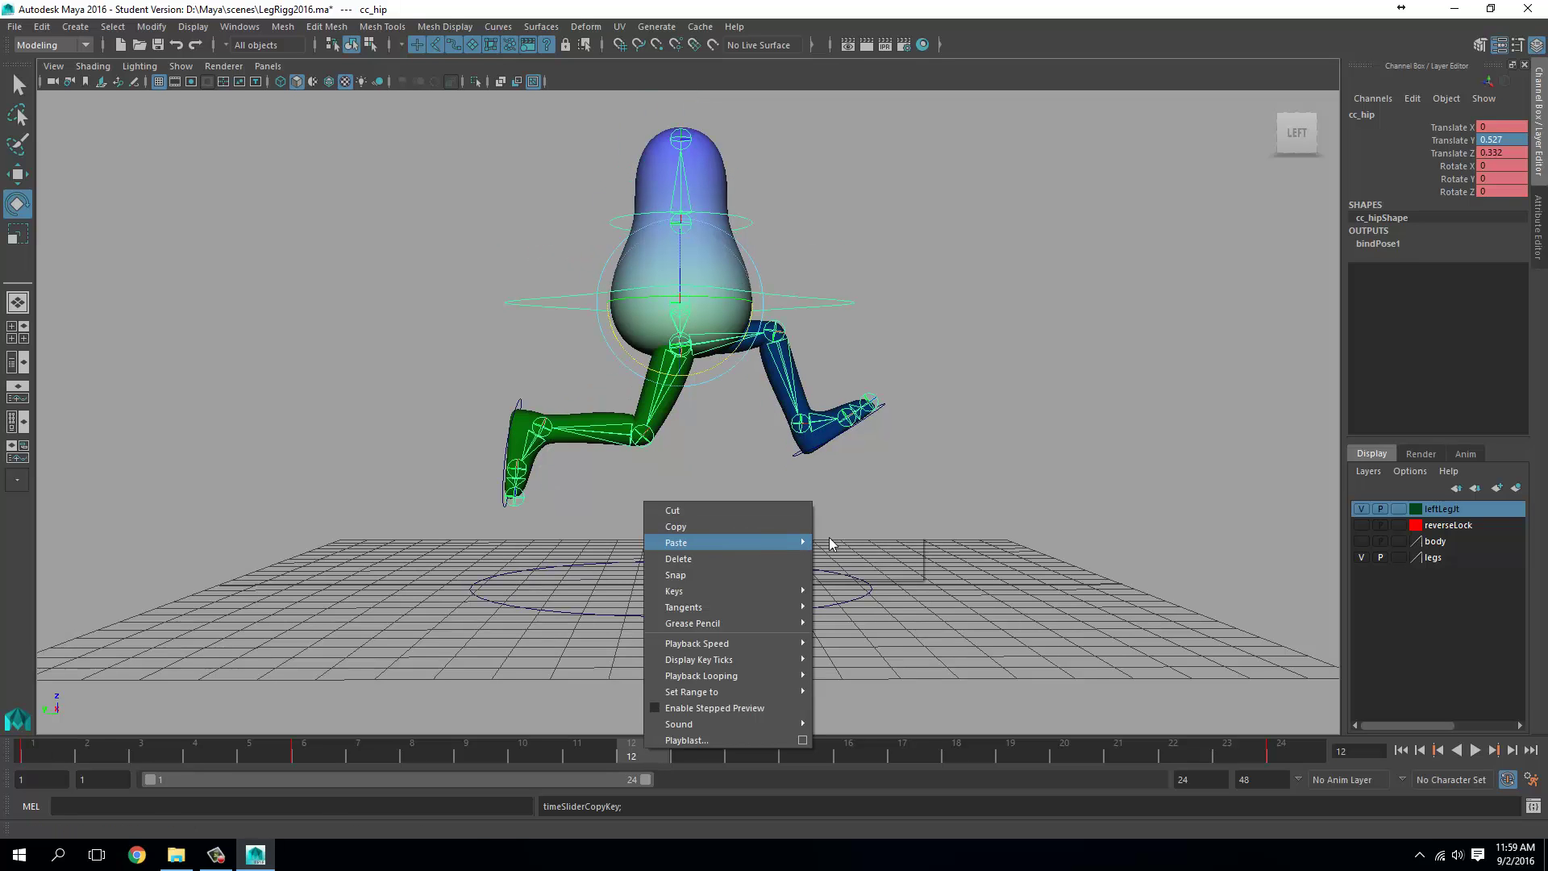
{"action": "left_click", "coordinate": [850, 550]}
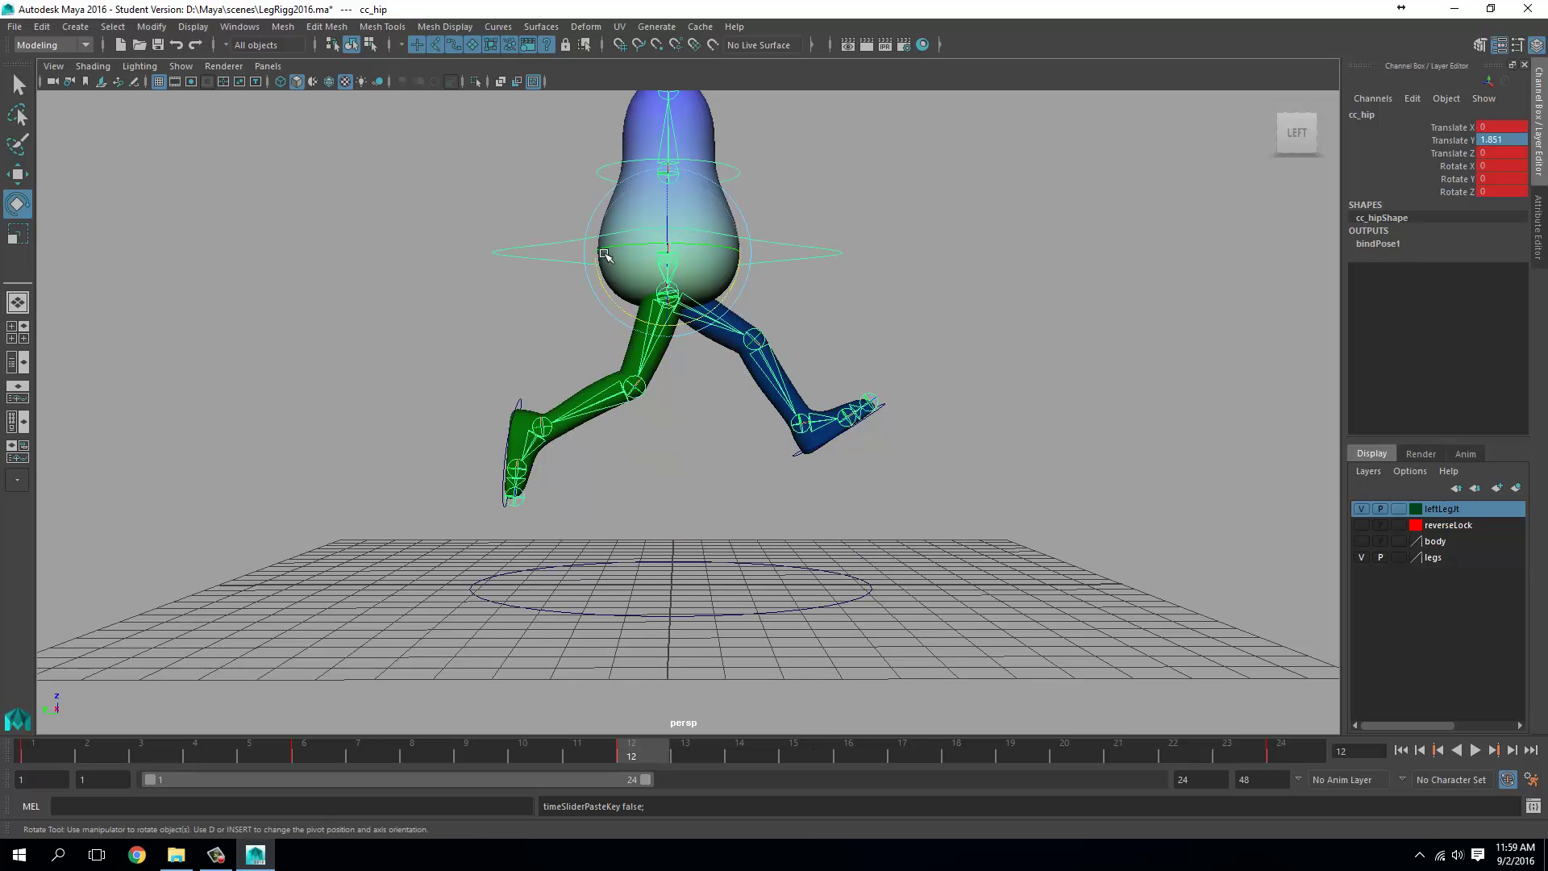
Step: Copy the cc_hip key from frame 6 and paste it at frame 18
{"action": "left_click", "coordinate": [515, 488]}
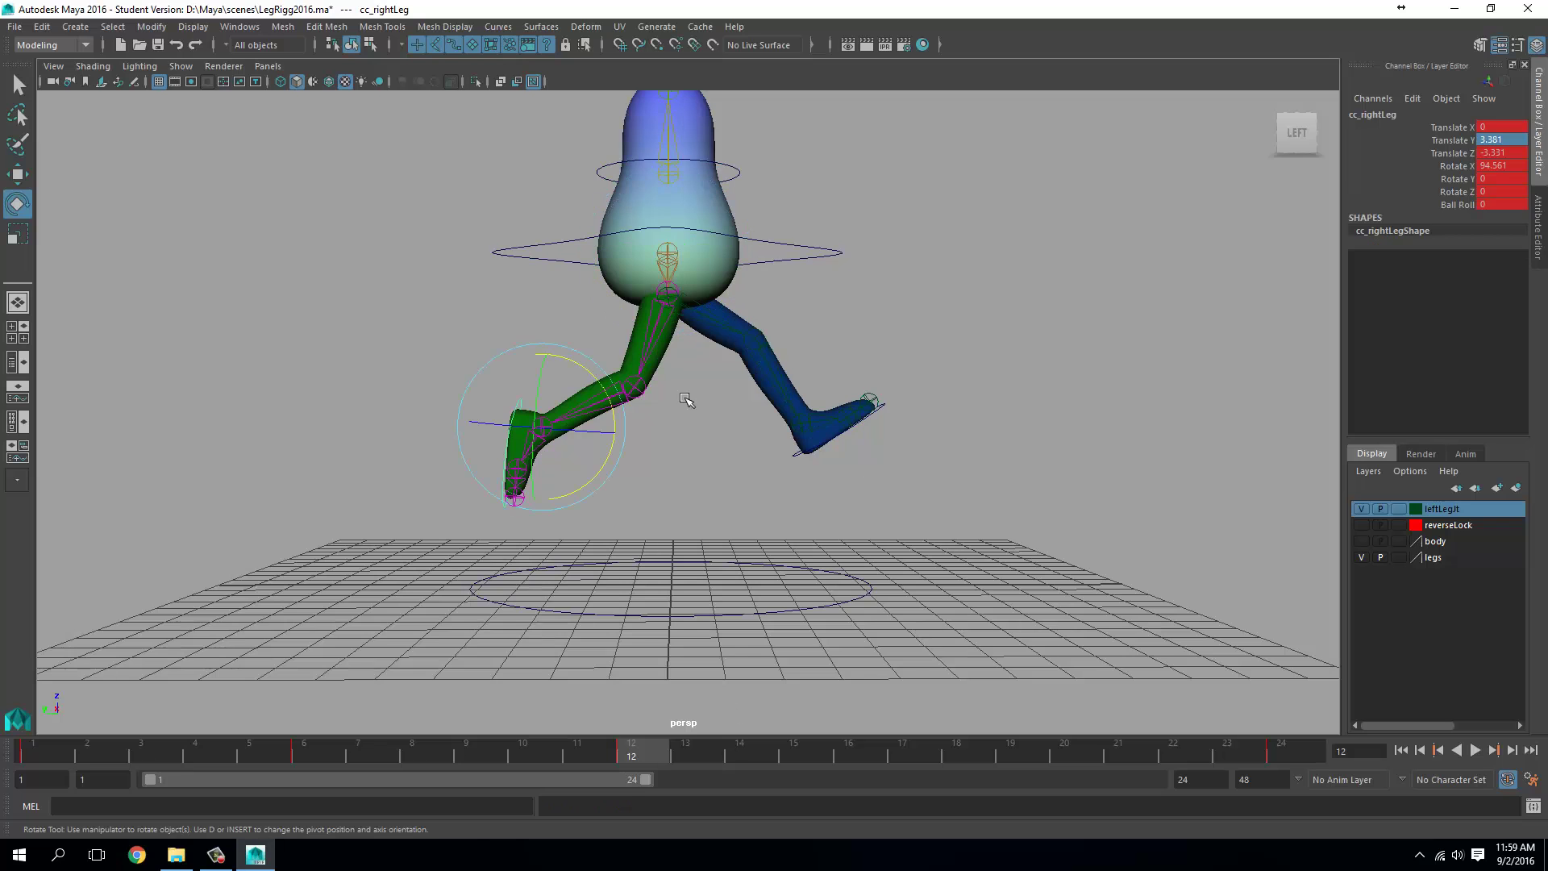
{"action": "key", "text": "alt+v"}
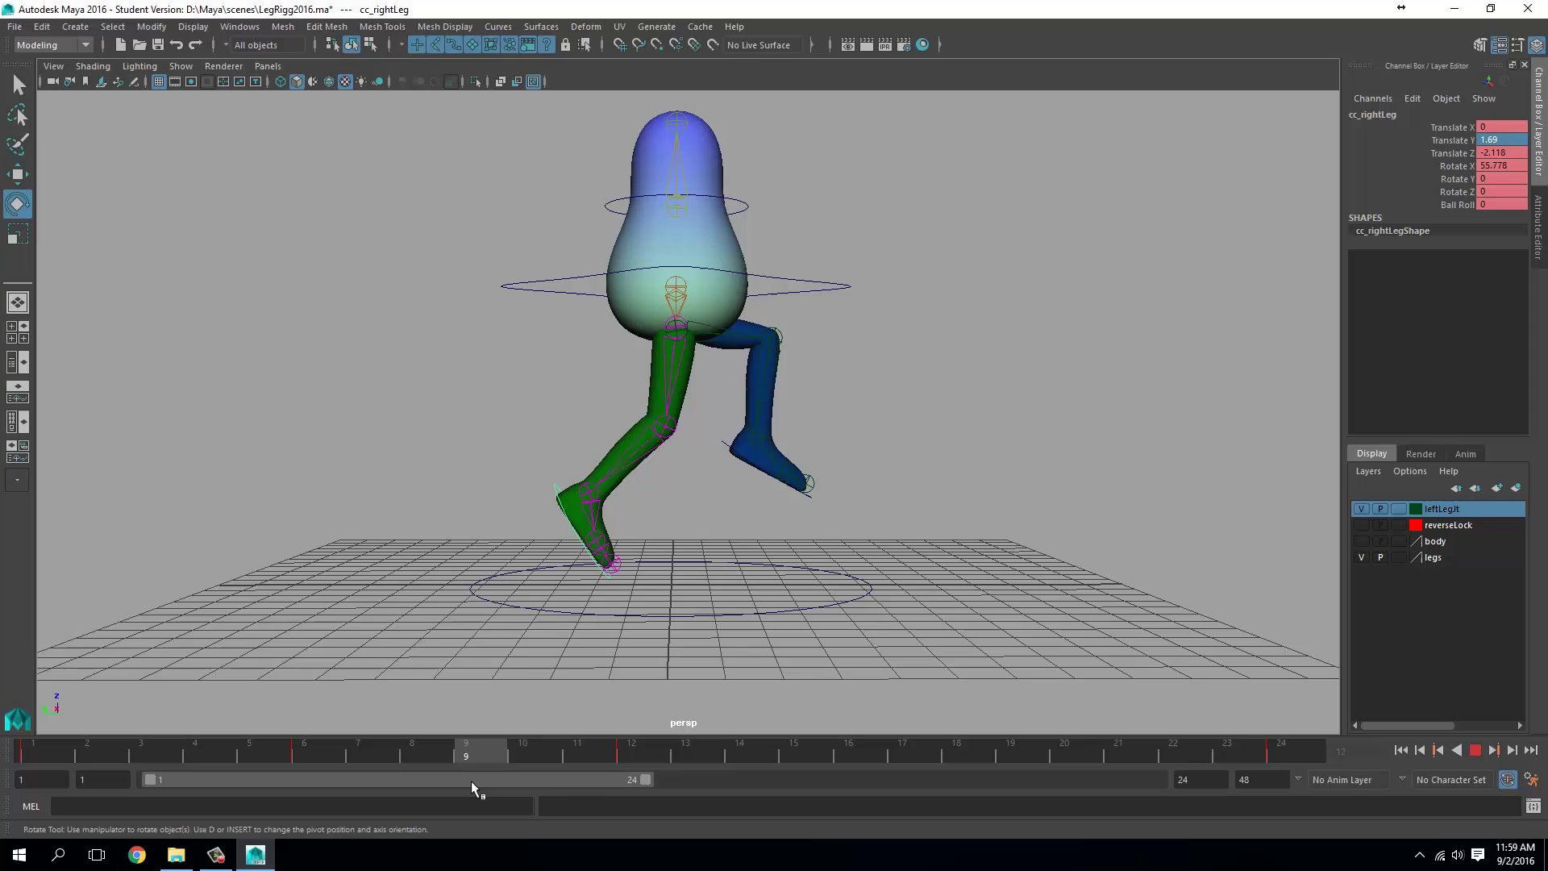
{"action": "mouse_move", "coordinate": [638, 766]}
{"action": "left_mouse_down"}
{"action": "mouse_move", "coordinate": [976, 750]}
{"action": "mouse_move", "coordinate": [857, 753]}
{"action": "mouse_move", "coordinate": [958, 750]}
{"action": "left_mouse_up"}
{"action": "left_click_drag", "start_coordinate": [845, 300], "coordinate": [817, 273]}
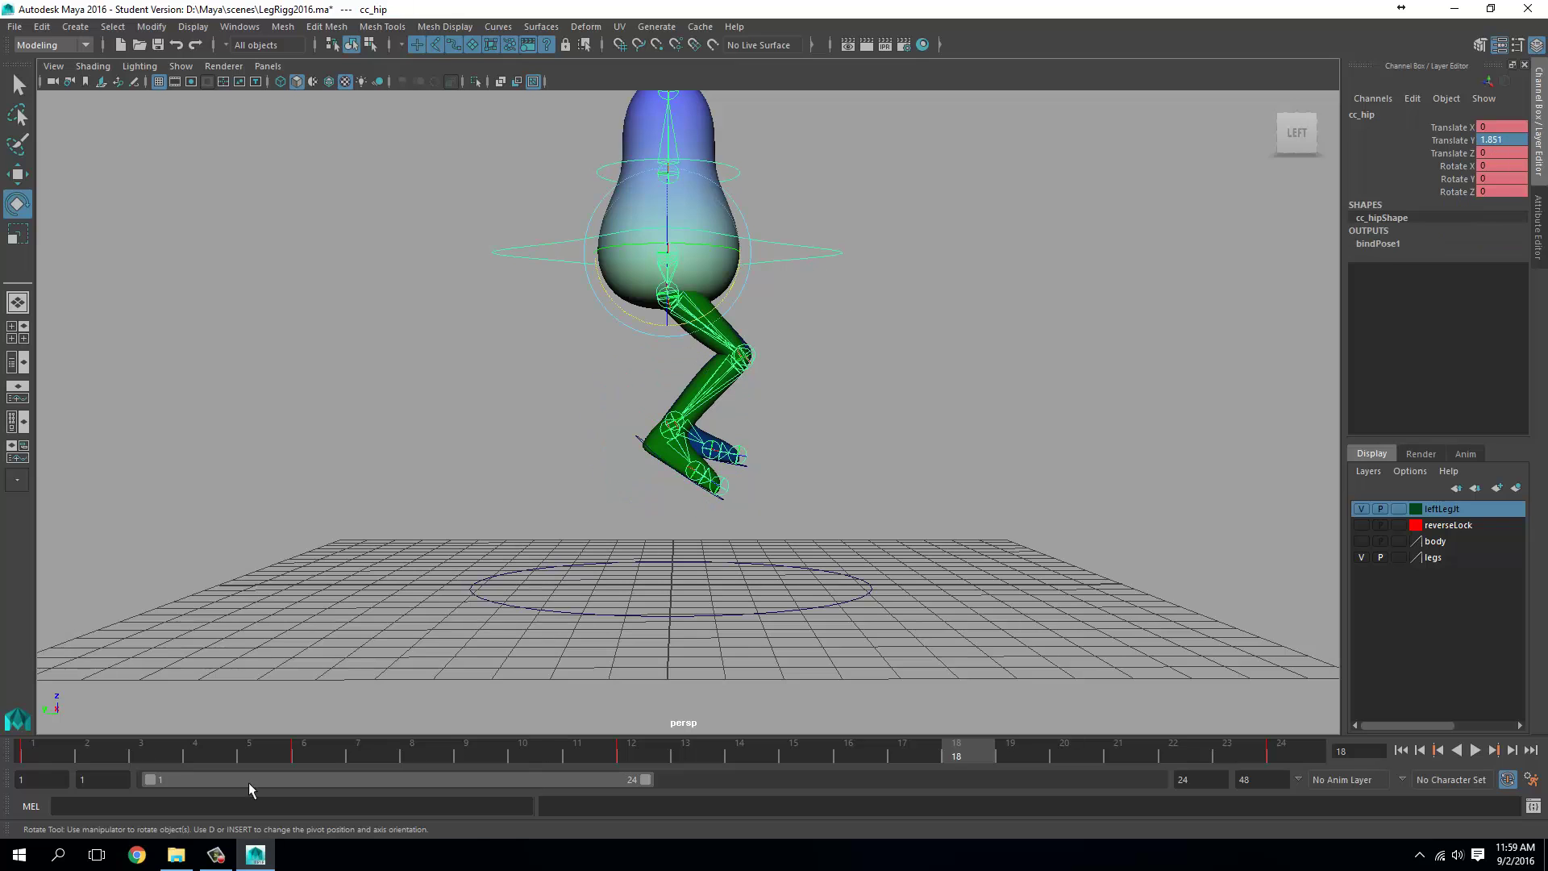
{"action": "left_click", "coordinate": [305, 753]}
{"action": "right_click", "coordinate": [307, 755]}
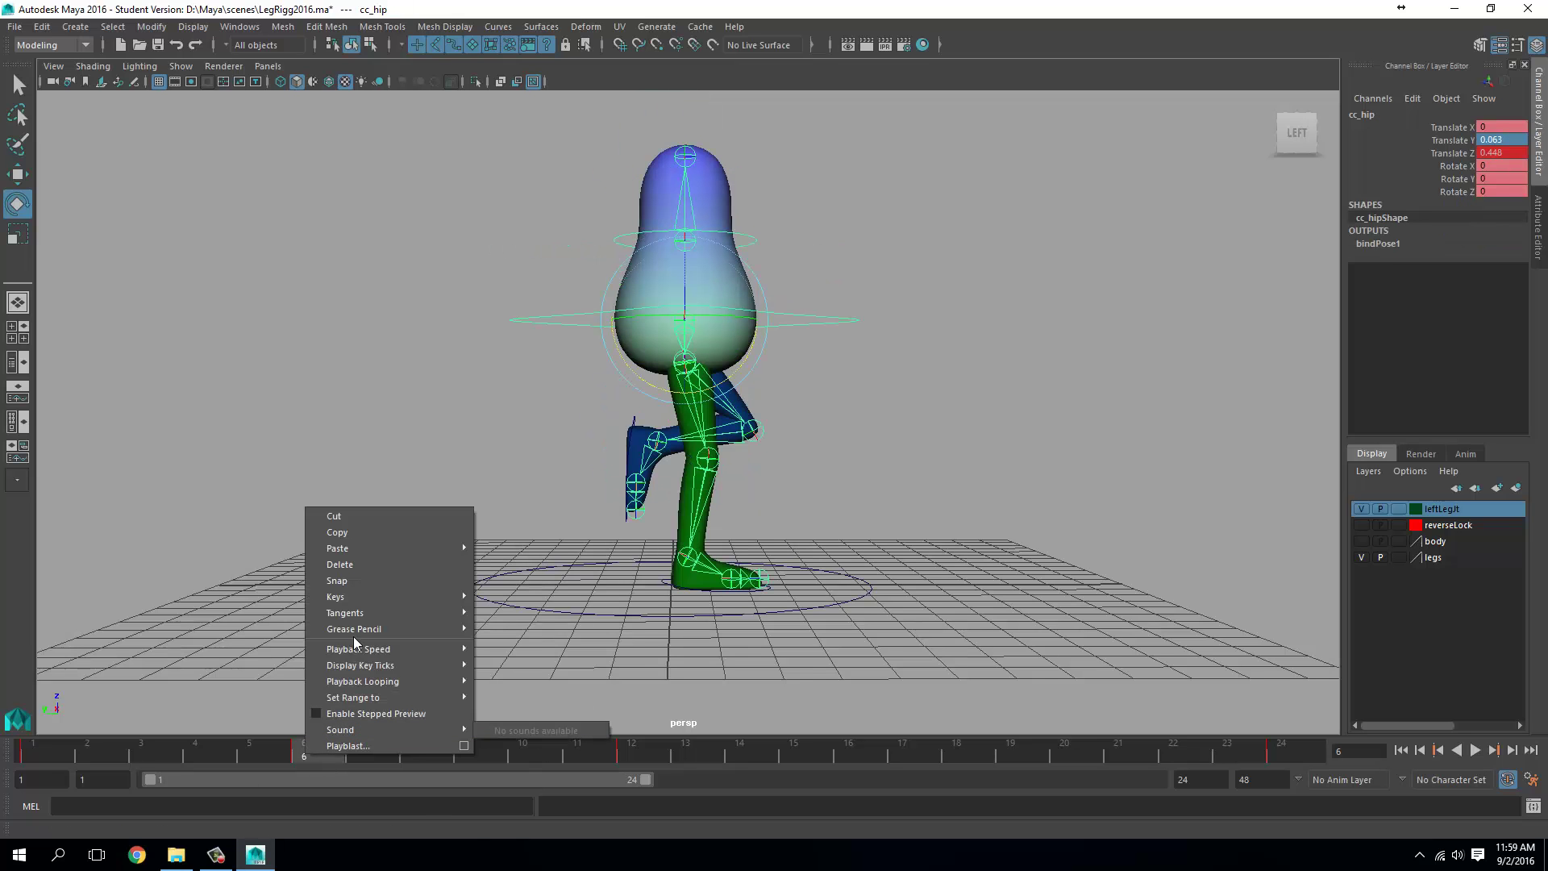
{"action": "left_click", "coordinate": [360, 534]}
{"action": "left_click", "coordinate": [969, 751]}
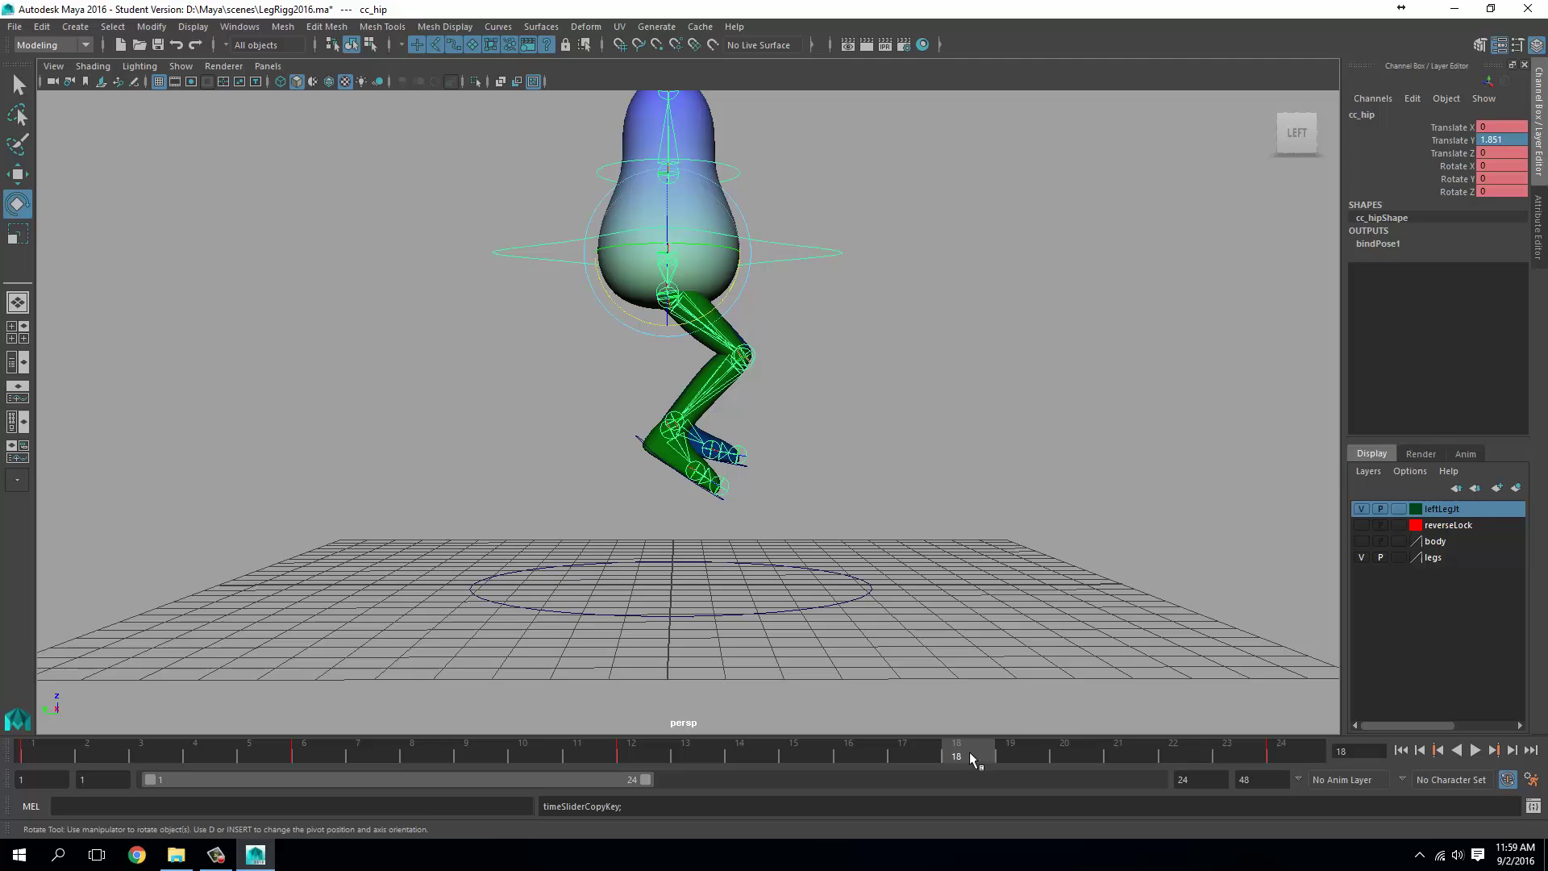
{"action": "right_click", "coordinate": [969, 748]}
{"action": "mouse_move", "coordinate": [1039, 544]}
{"action": "left_click", "coordinate": [1183, 559]}
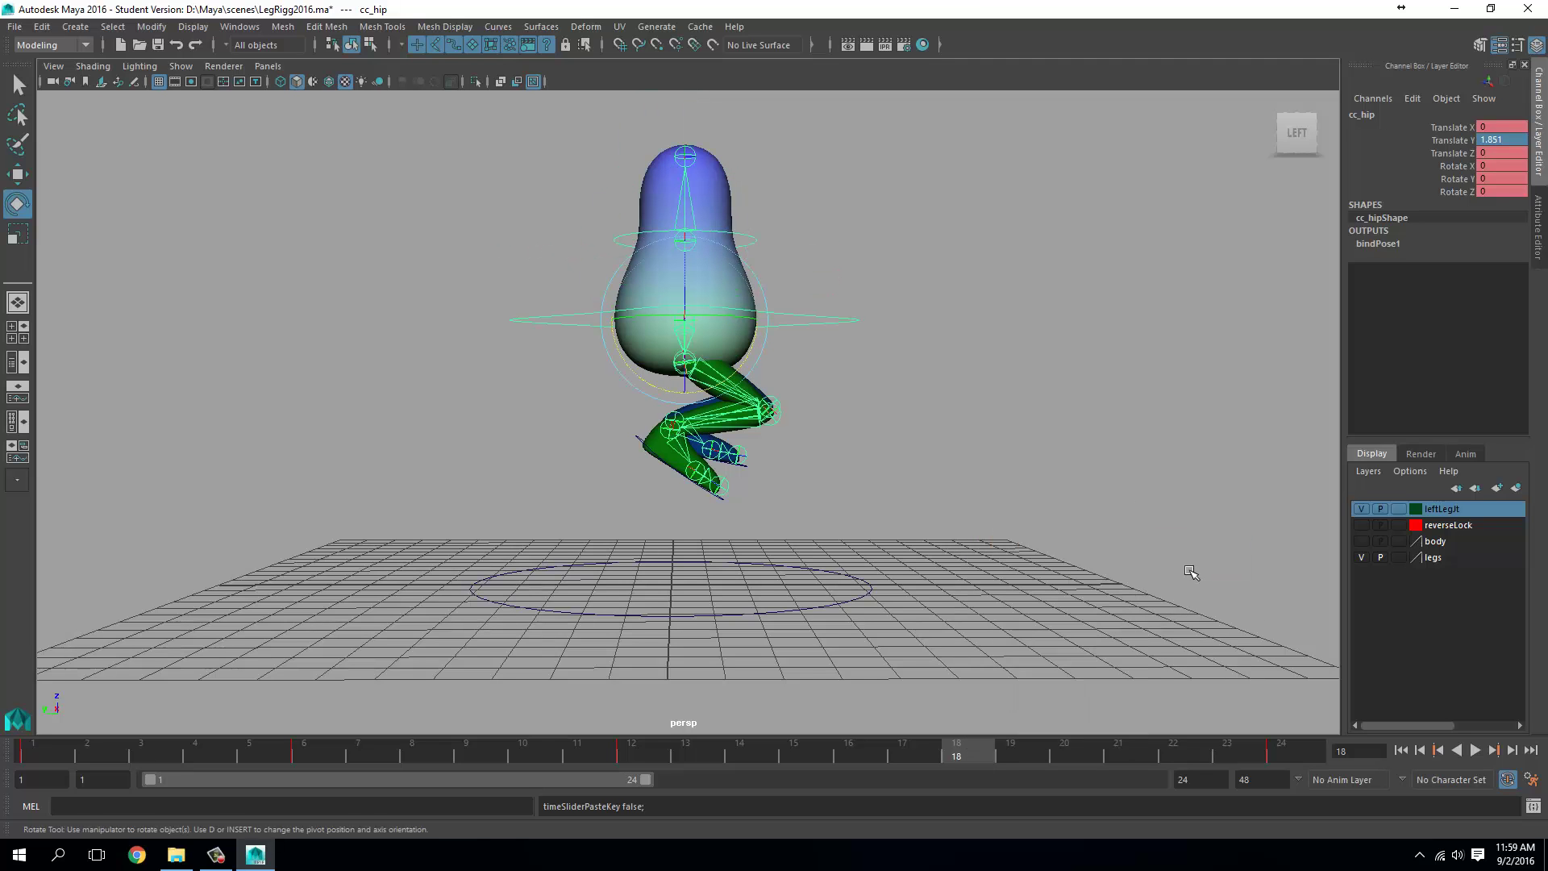
Step: Select the left leg control, review the cycle from frame 1, and move to frame 18
{"action": "left_click", "coordinate": [756, 480]}
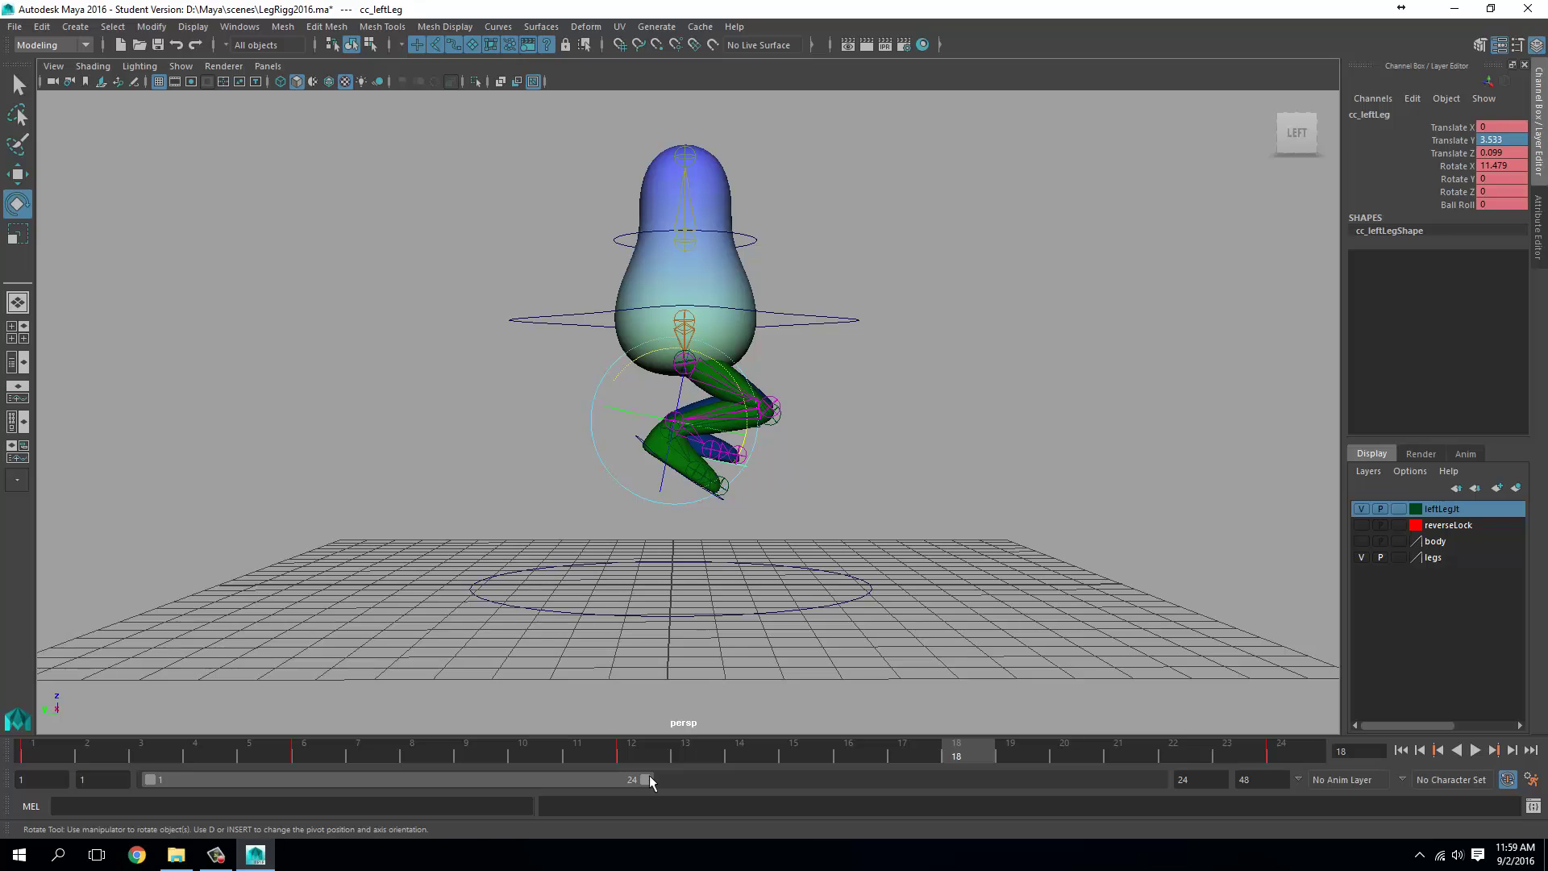
{"action": "left_click_drag", "start_coordinate": [612, 753], "coordinate": [32, 753]}
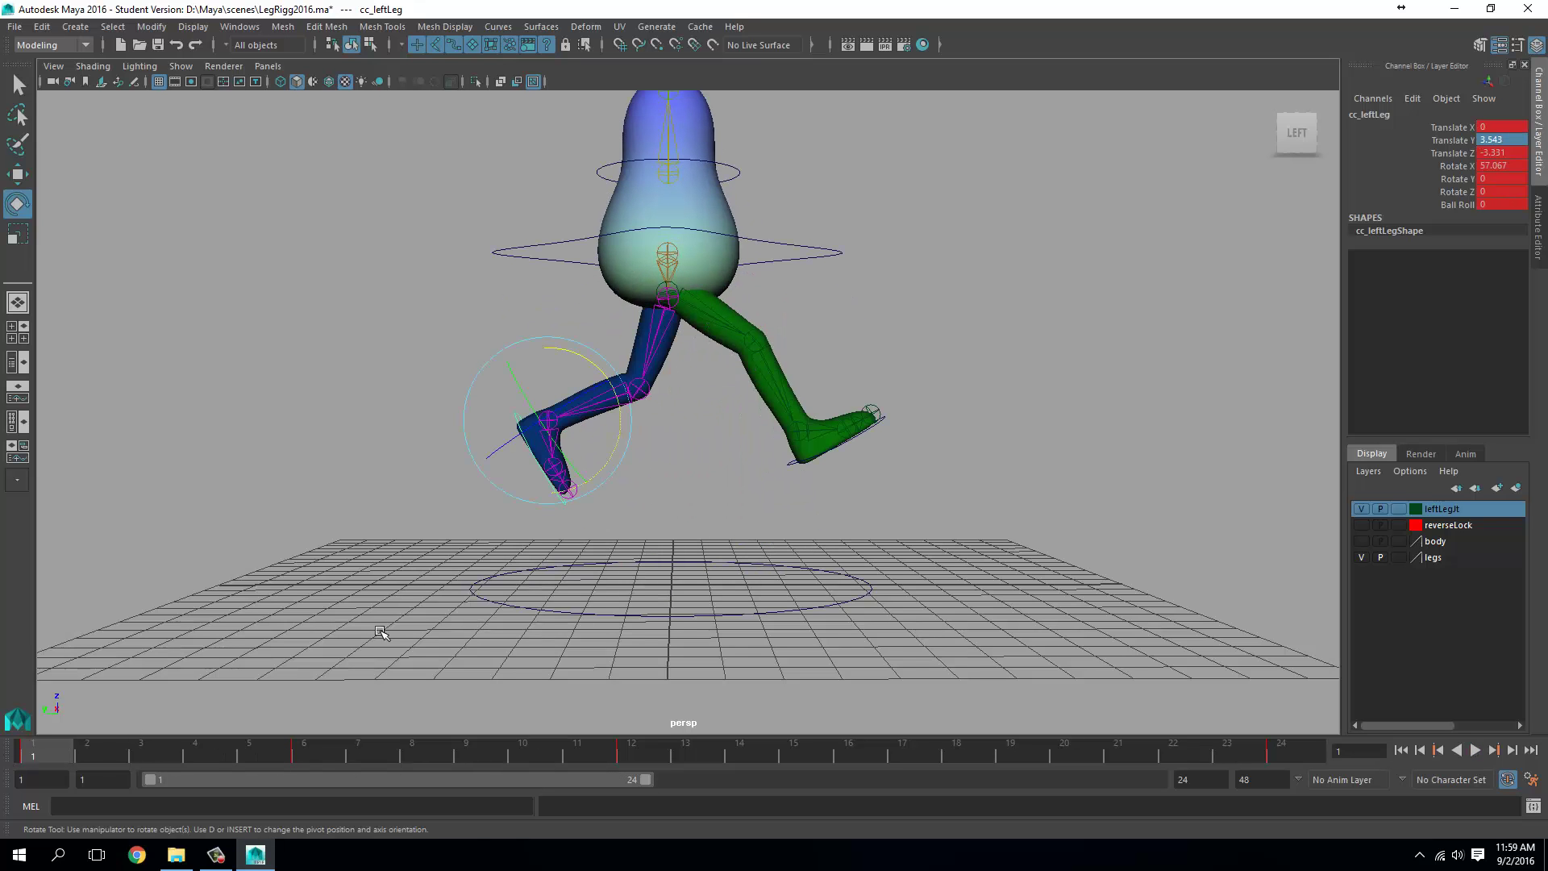
{"action": "left_click_drag", "start_coordinate": [716, 320], "coordinate": [812, 391], "text": "alt"}
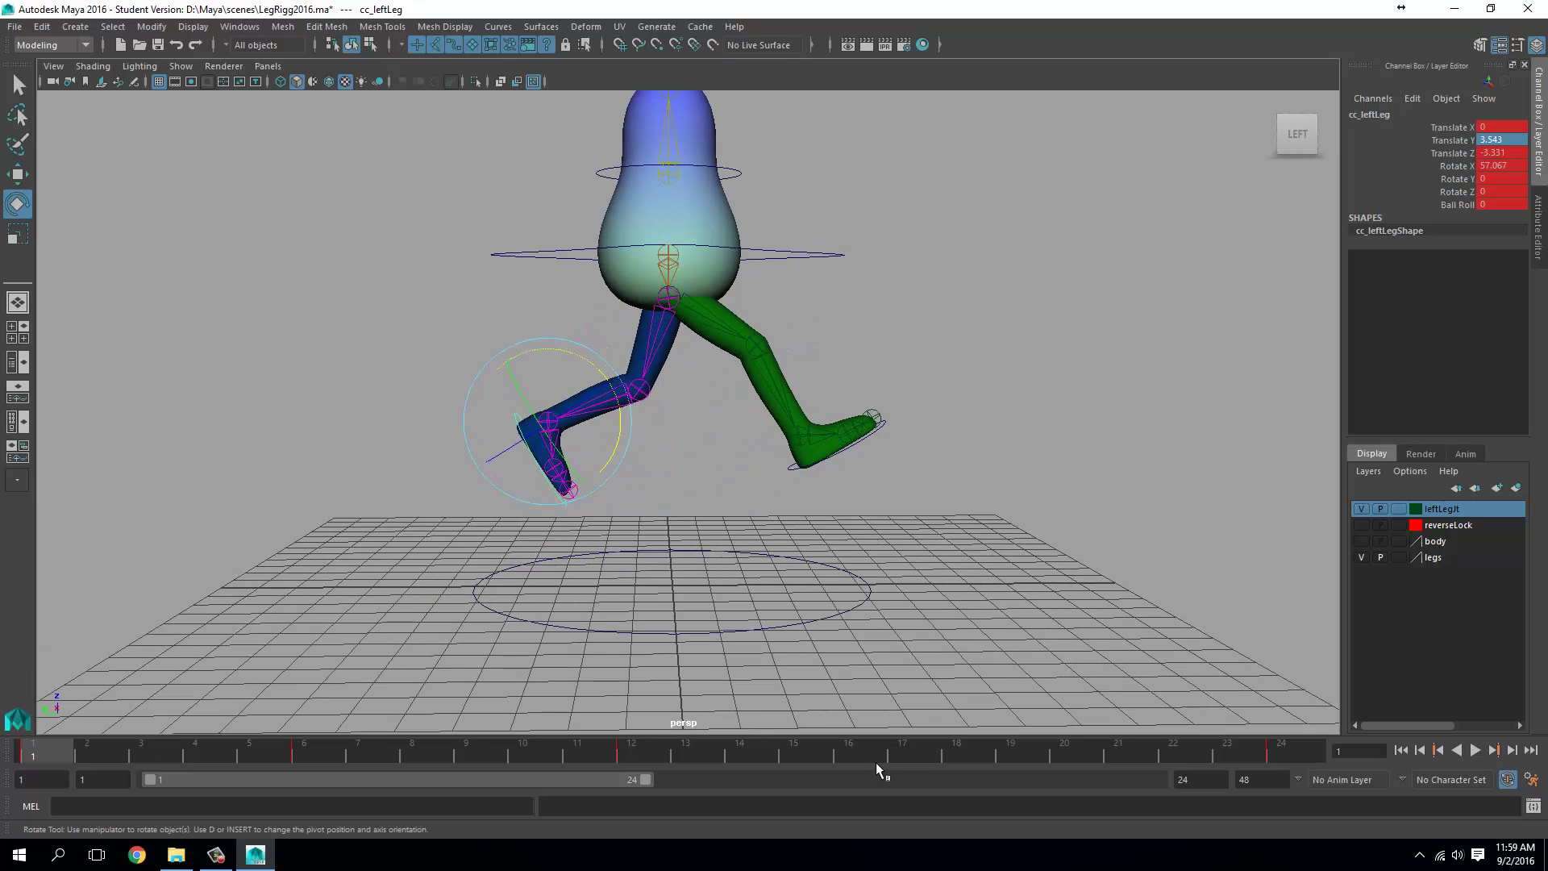
{"action": "key", "text": "alt+v"}
{"action": "left_click_drag", "start_coordinate": [641, 761], "coordinate": [957, 757]}
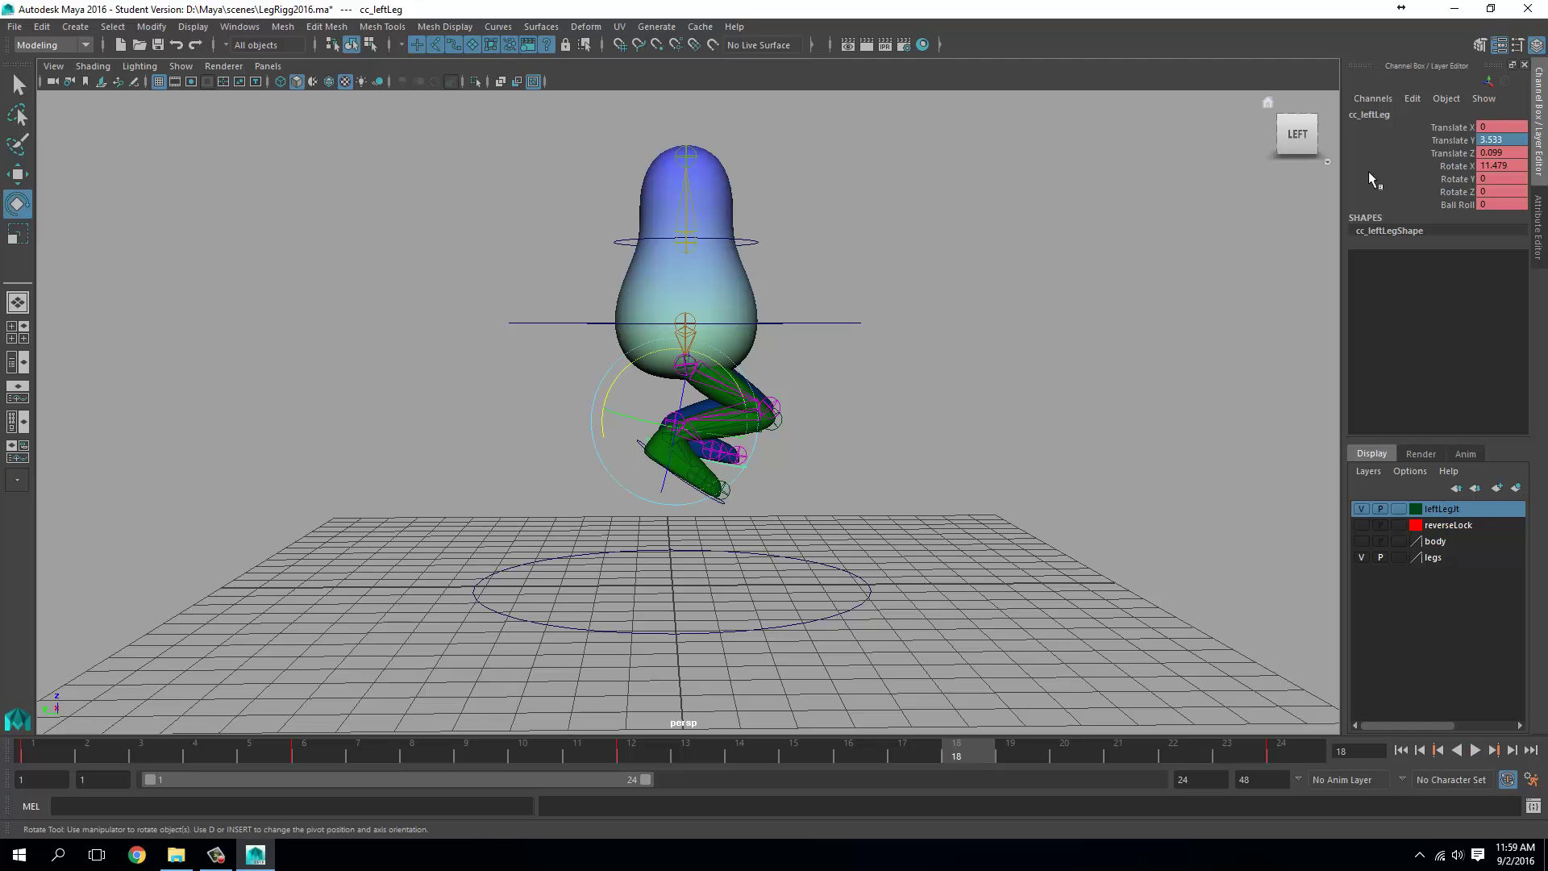
Step: Set the left leg's Translate Y and Rotate X to 0 at frame 18, flattening the foot
{"action": "double_click", "coordinate": [1508, 143]}
{"action": "type", "text": "0"}
{"action": "key", "text": "Return"}
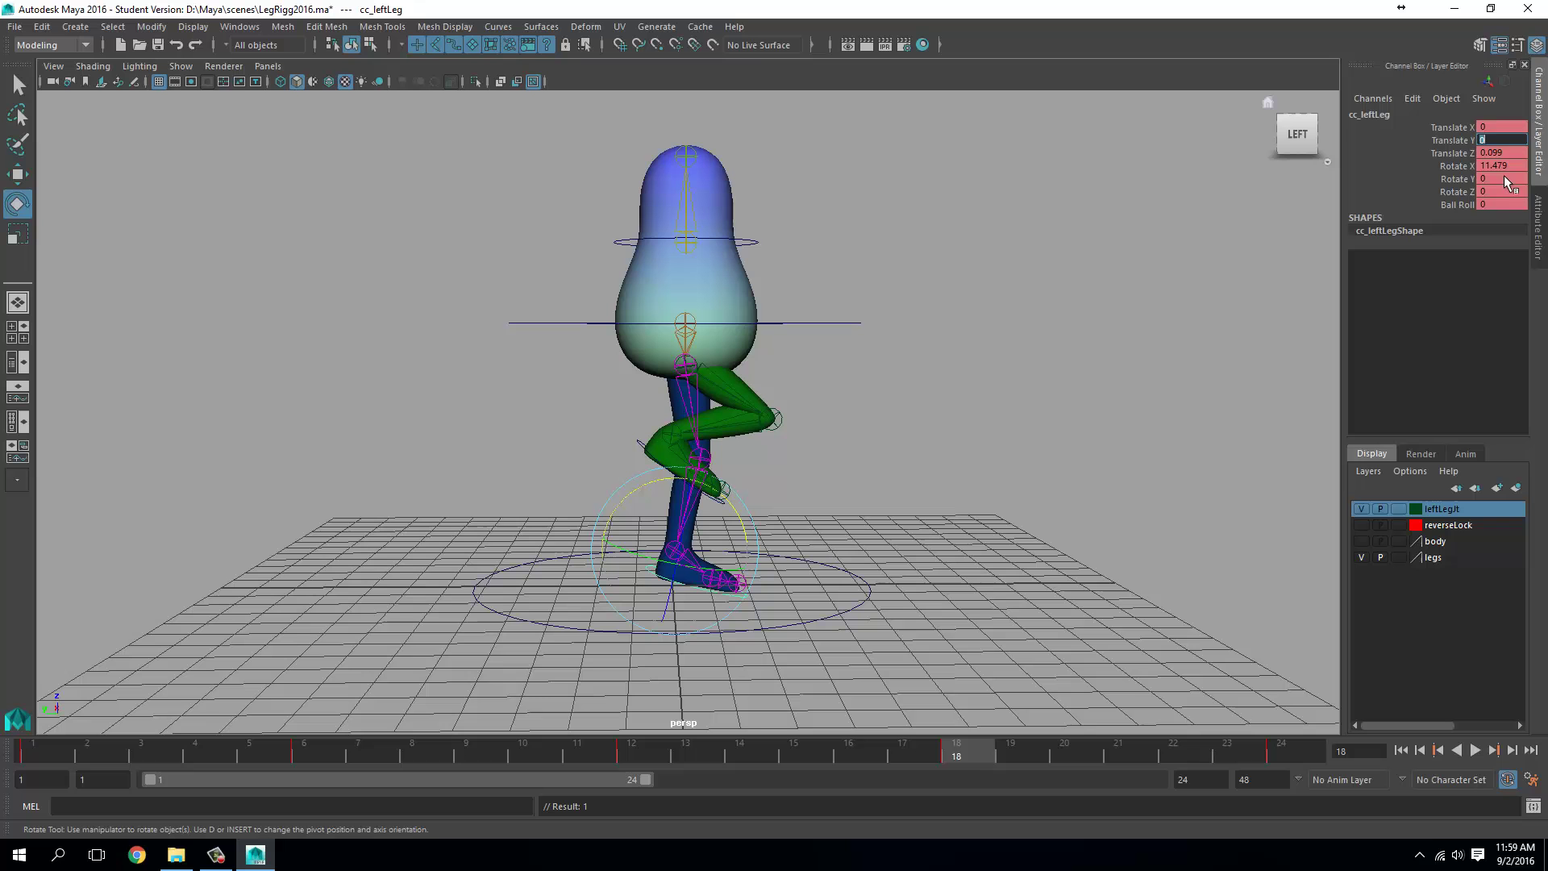
{"action": "double_click", "coordinate": [1506, 167]}
{"action": "type", "text": "0"}
{"action": "key", "text": "Return"}
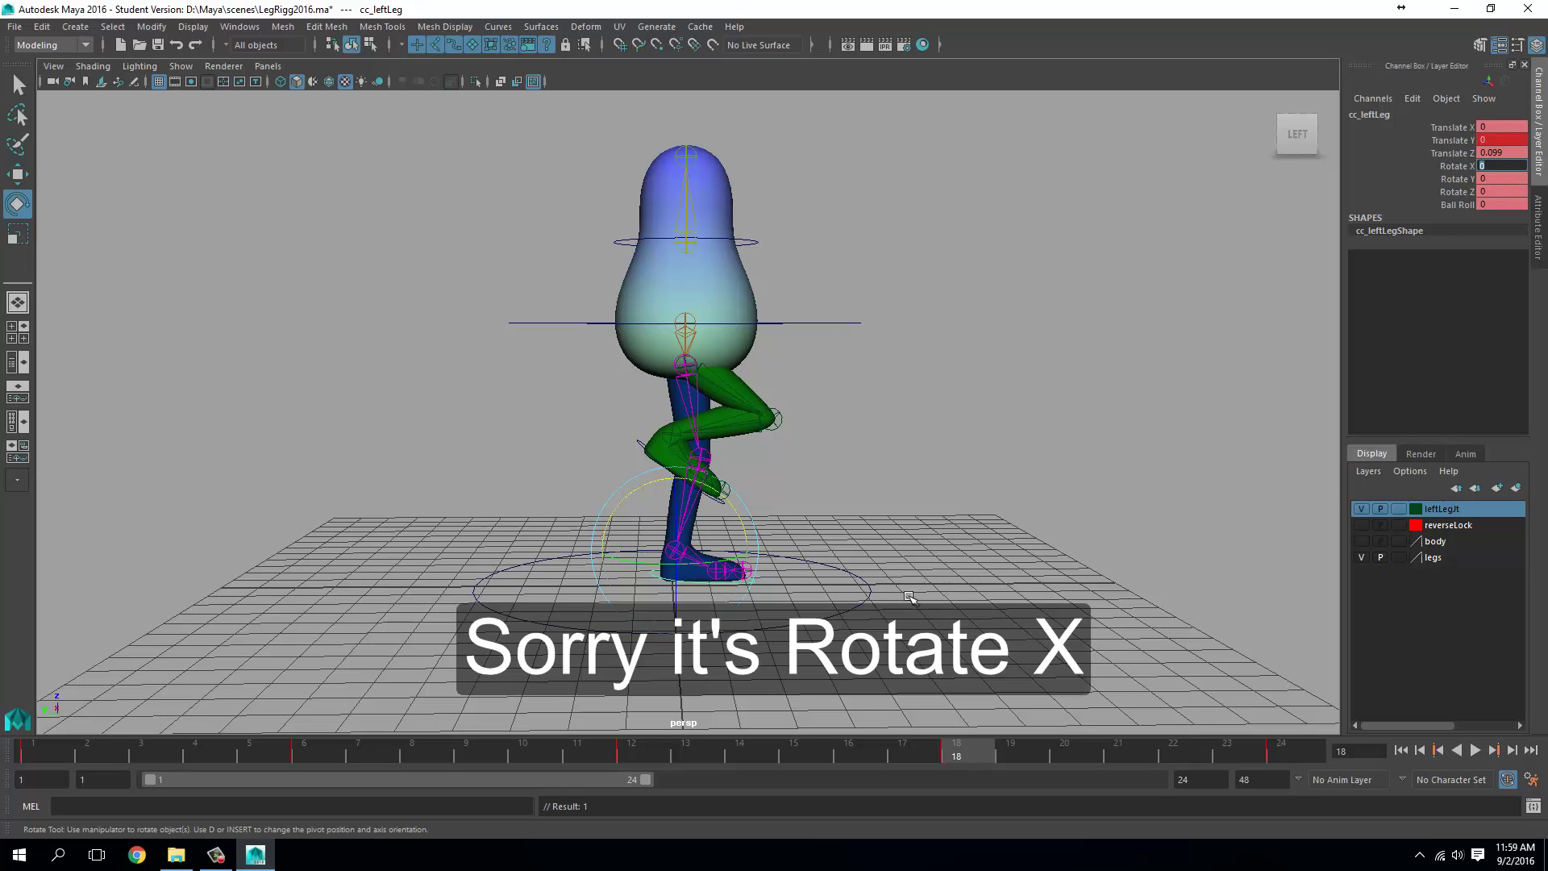
{"action": "left_click_drag", "start_coordinate": [904, 593], "coordinate": [945, 574], "text": "alt"}
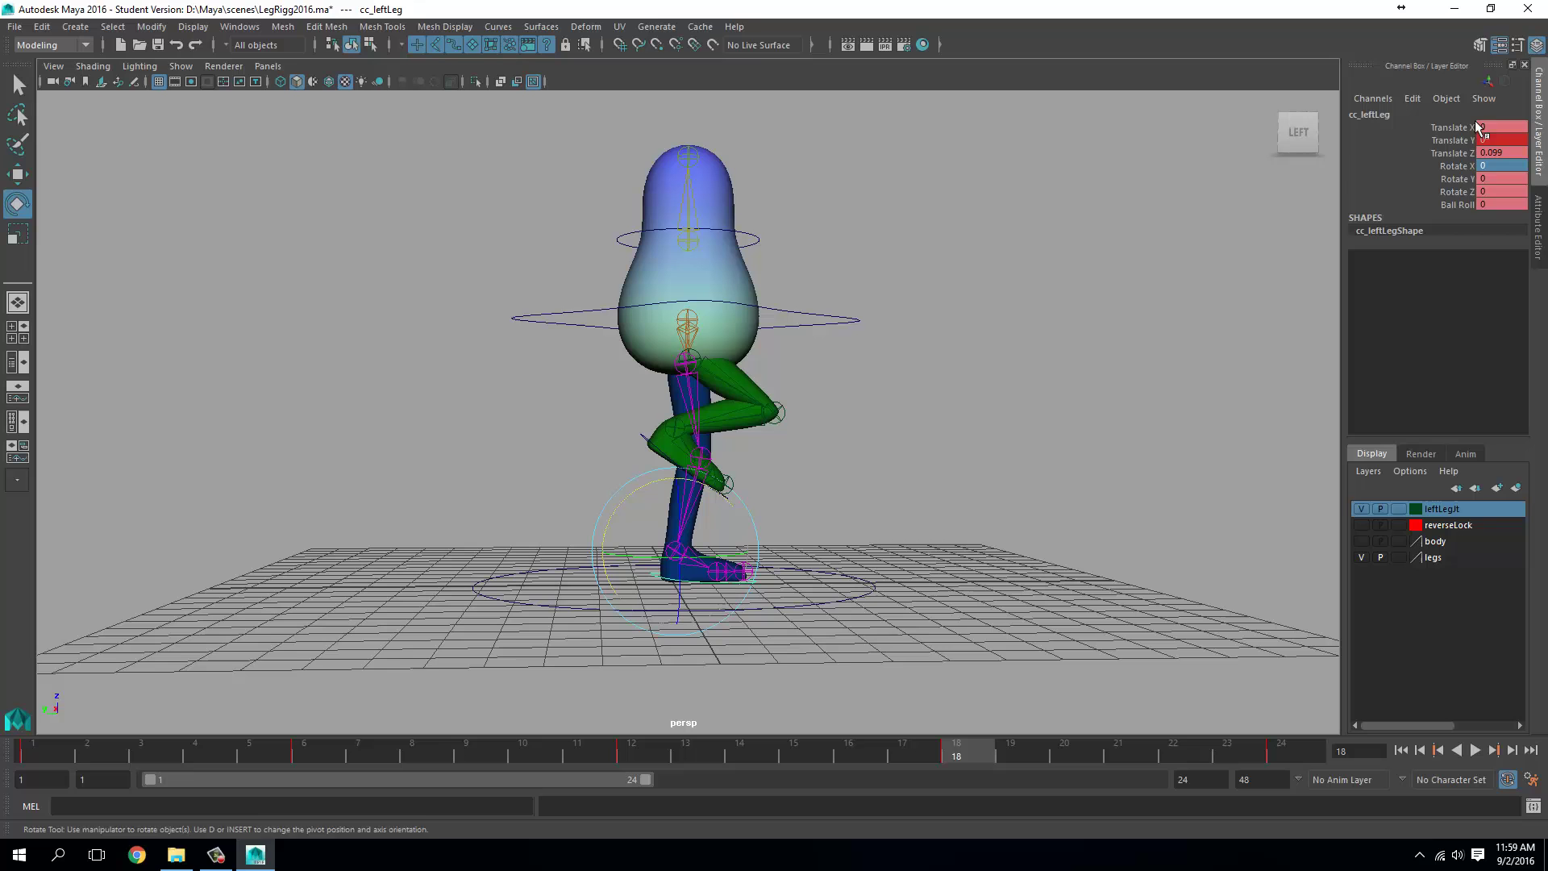
{"action": "key", "text": "ctrl+z"}
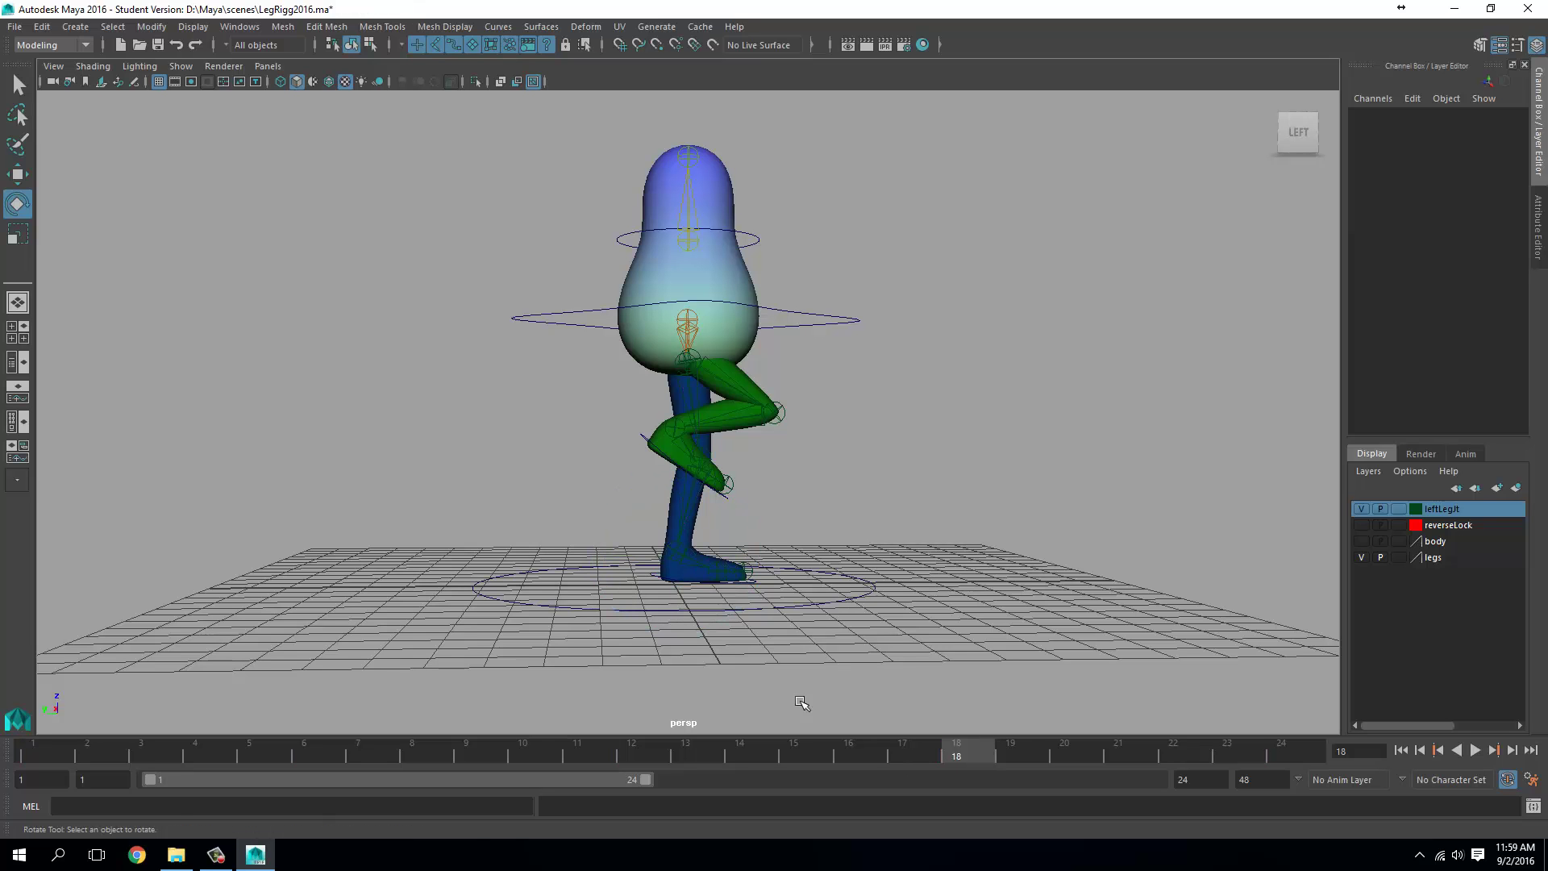
{"action": "left_click", "coordinate": [665, 582]}
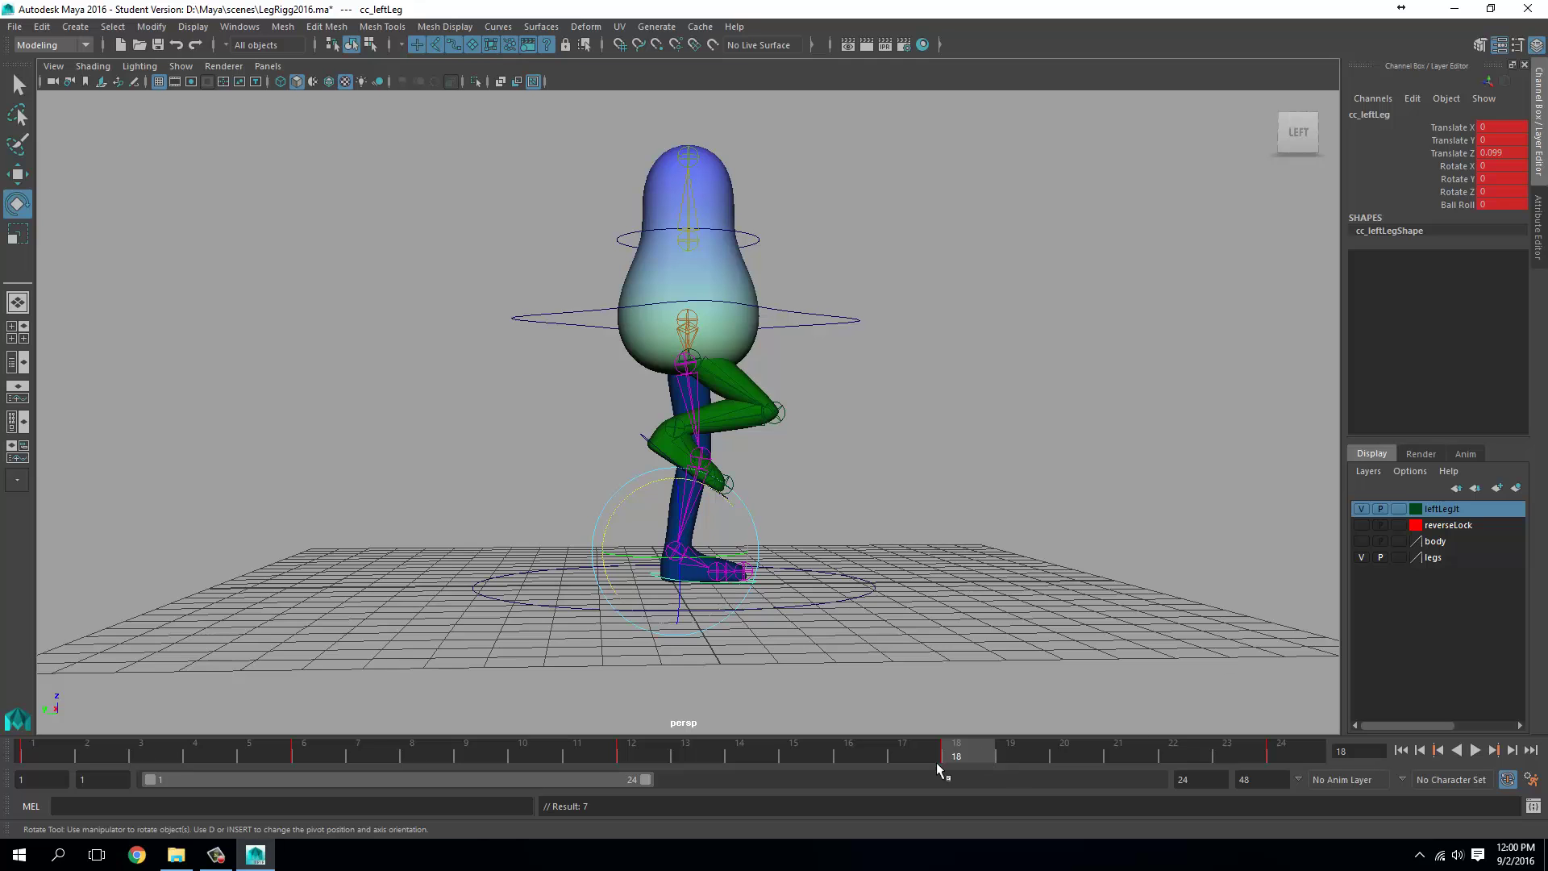
Step: Lower the right leg control at frame 1 from Translate Y 3.264 to 2.102
{"action": "mouse_move", "coordinate": [936, 762]}
{"action": "left_mouse_down"}
{"action": "mouse_move", "coordinate": [621, 795]}
{"action": "mouse_move", "coordinate": [1119, 699]}
{"action": "mouse_move", "coordinate": [1367, 670]}
{"action": "mouse_move", "coordinate": [1344, 671]}
{"action": "left_mouse_up"}
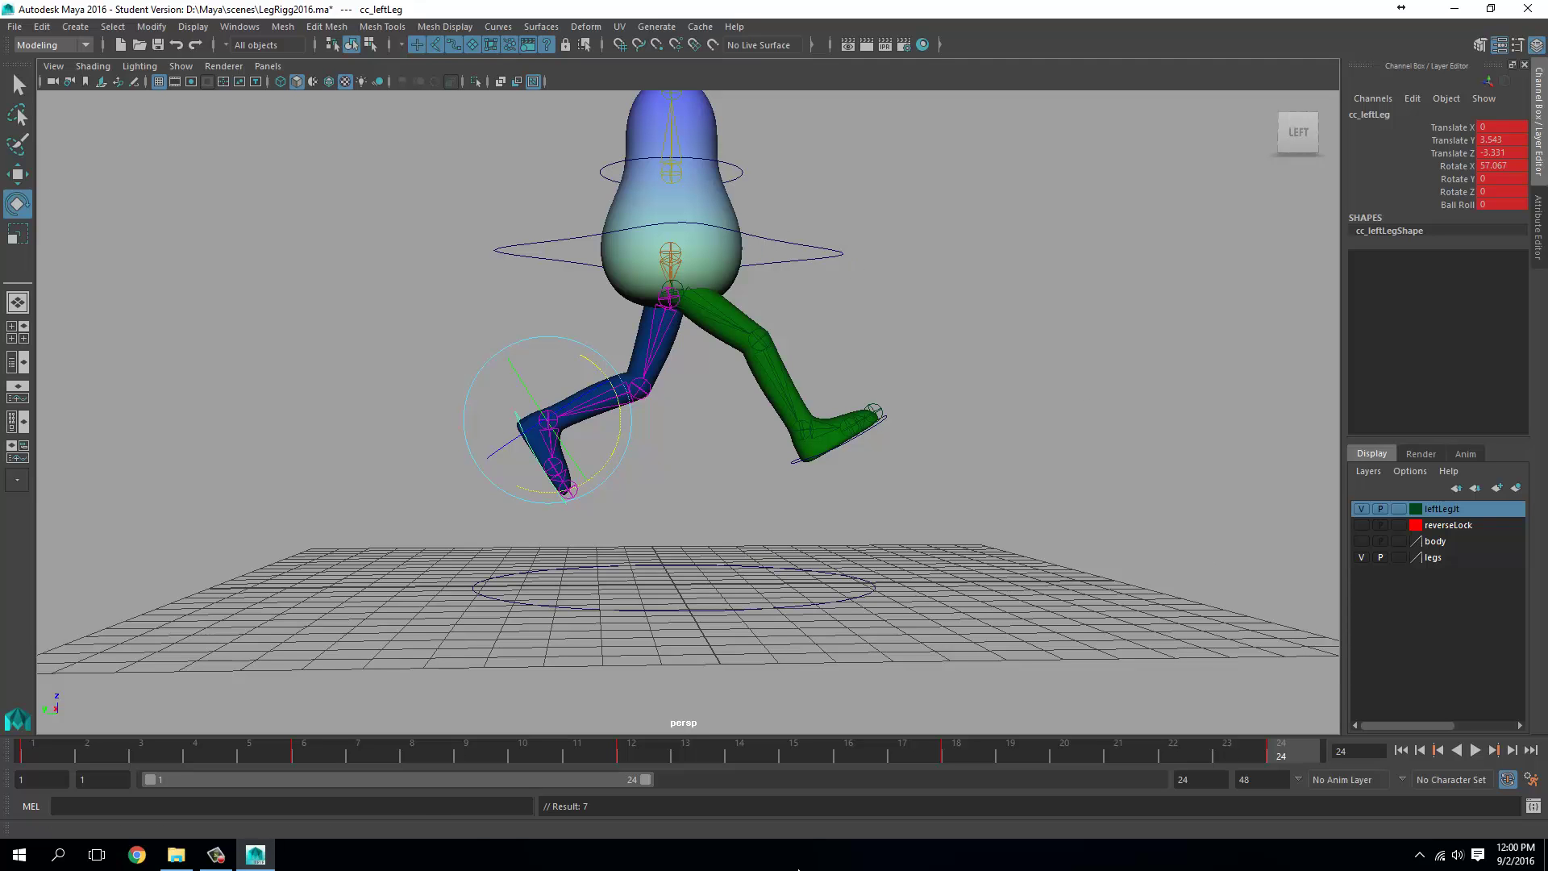
{"action": "left_click", "coordinate": [804, 269]}
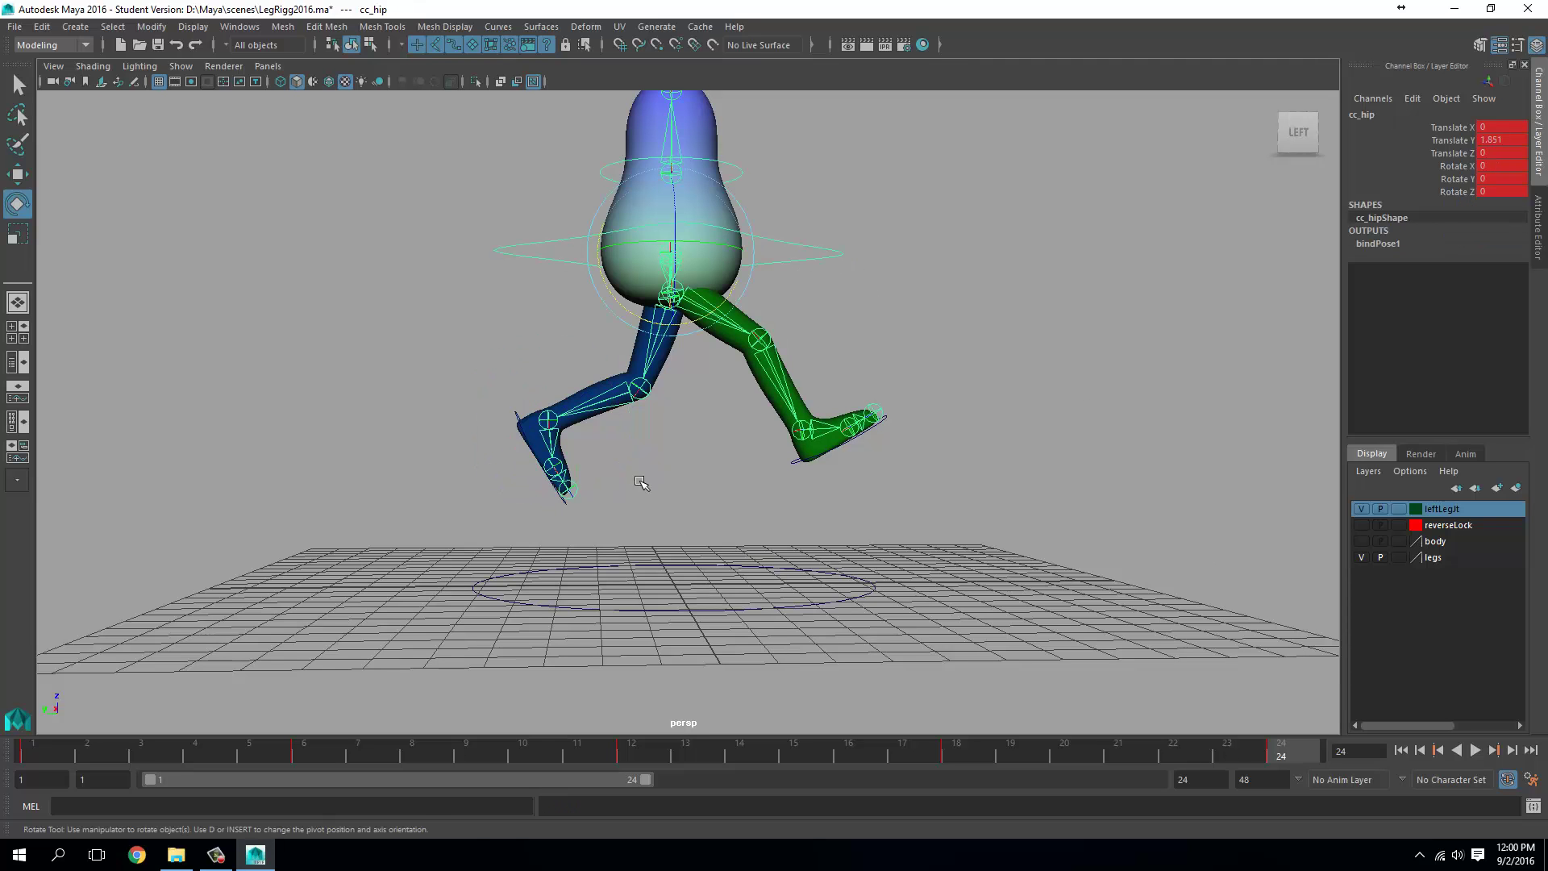
{"action": "left_click", "coordinate": [521, 422]}
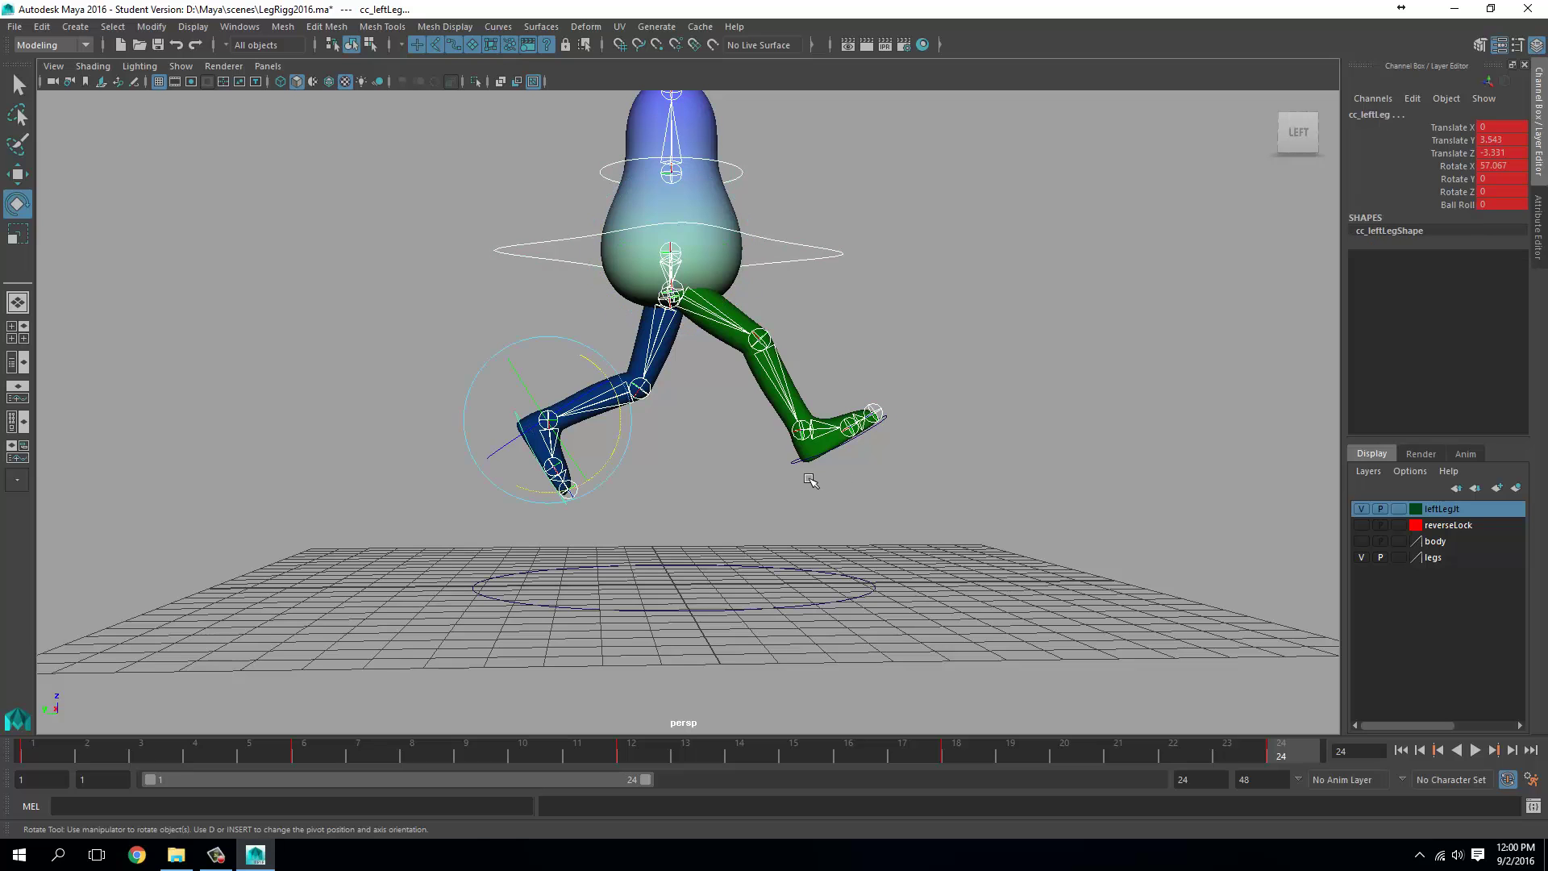
{"action": "key", "text": "alt+v"}
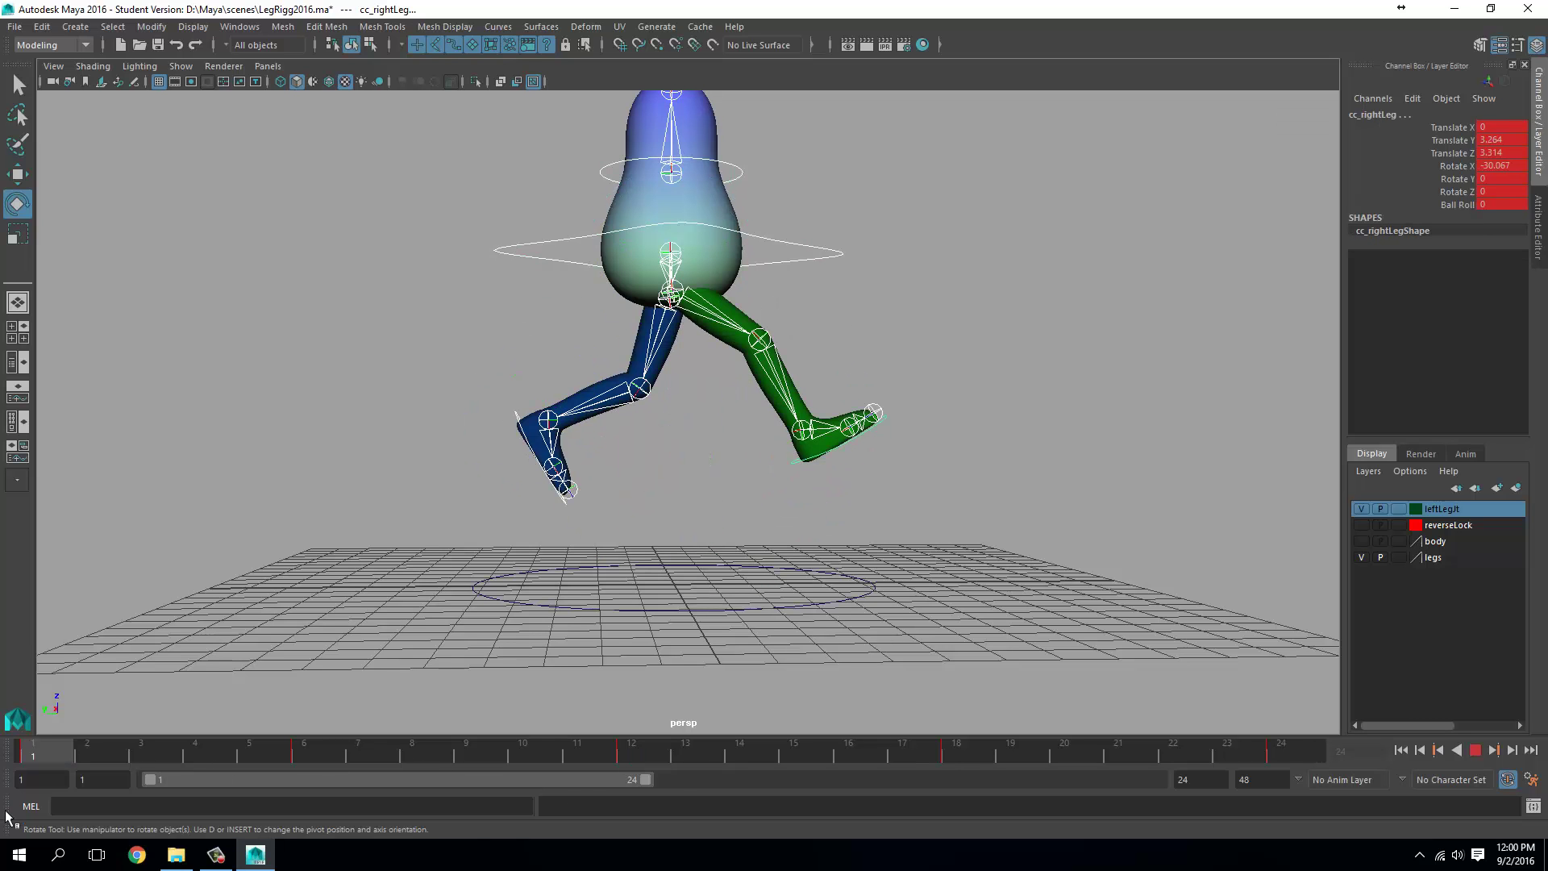
{"action": "key", "text": "alt+v"}
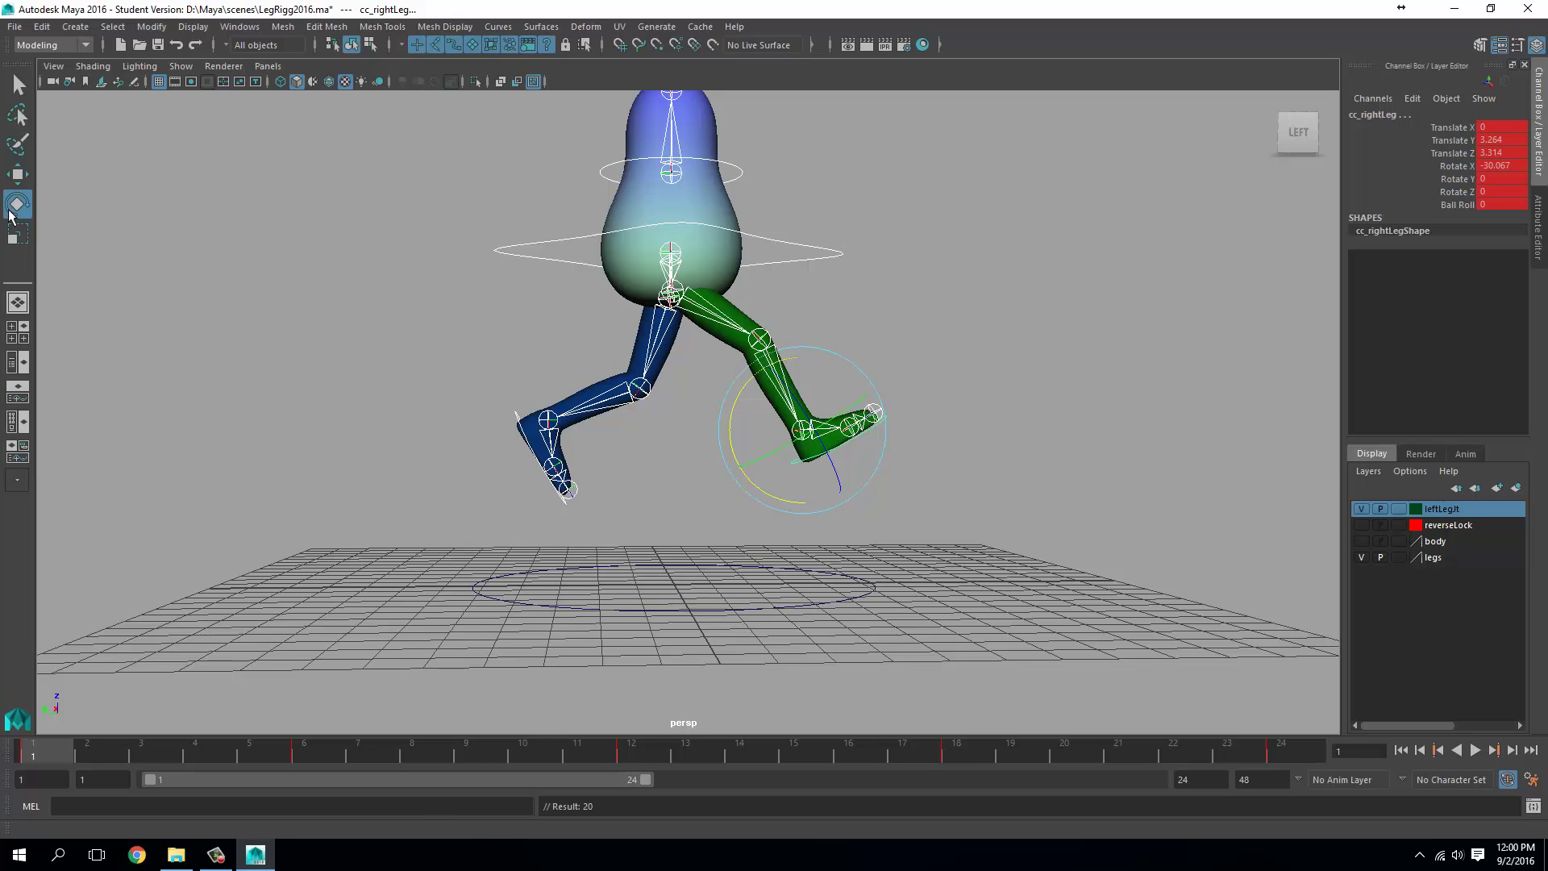
{"action": "left_click", "coordinate": [29, 176]}
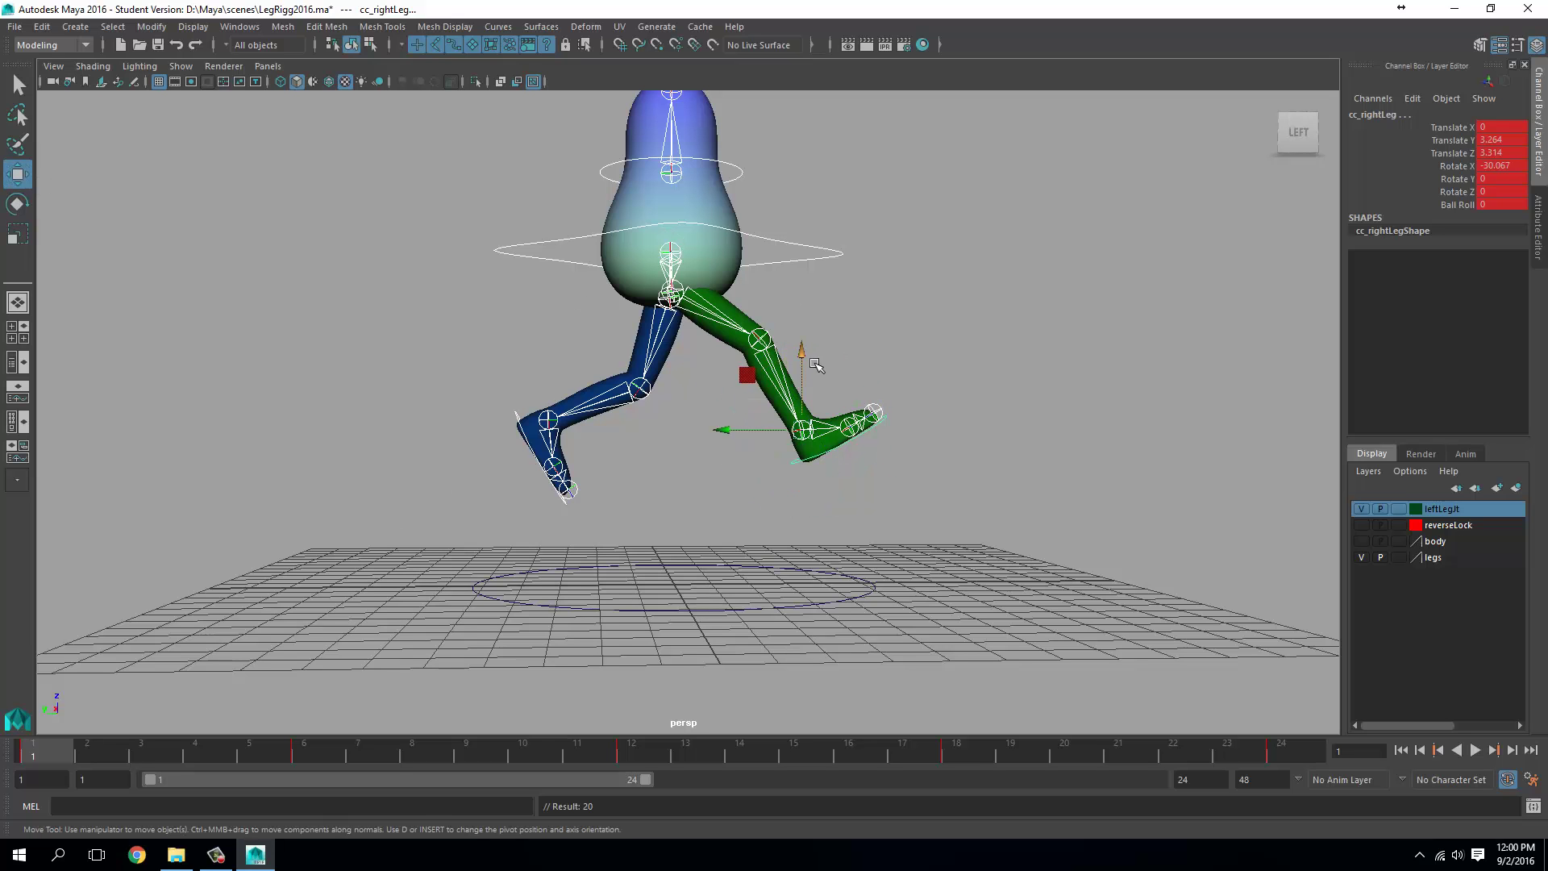
{"action": "middle_click_drag", "start_coordinate": [818, 361], "coordinate": [820, 426]}
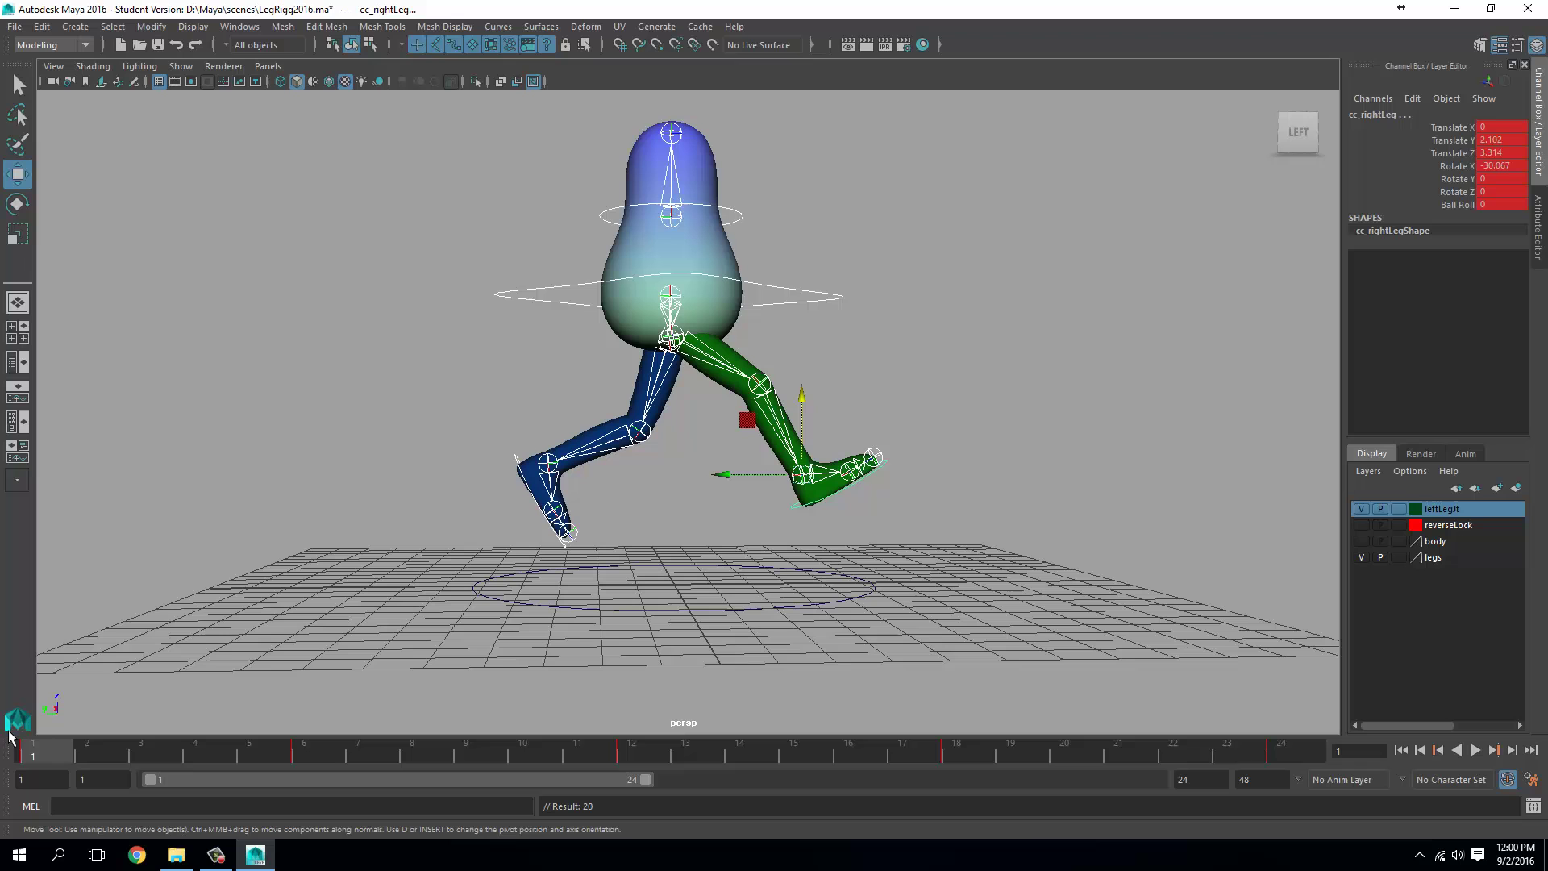
Step: Key the right leg's lowered pose and copy its frame 1 key to frame 24
{"action": "key", "text": "s"}
{"action": "right_click", "coordinate": [48, 754]}
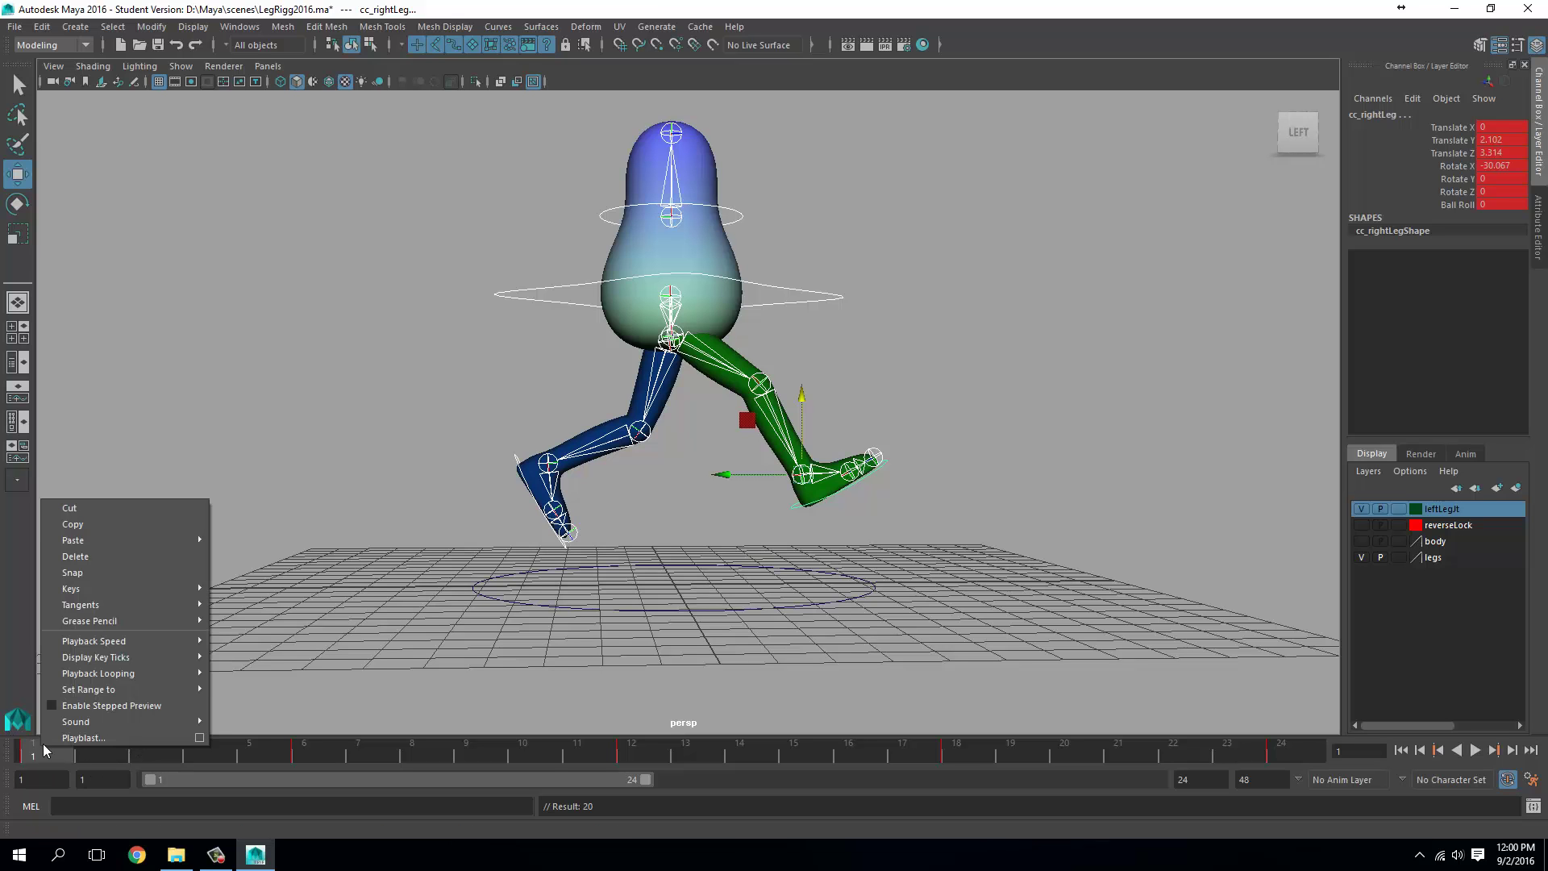
{"action": "left_click", "coordinate": [89, 525]}
{"action": "left_click", "coordinate": [1290, 754]}
{"action": "right_click", "coordinate": [1292, 756]}
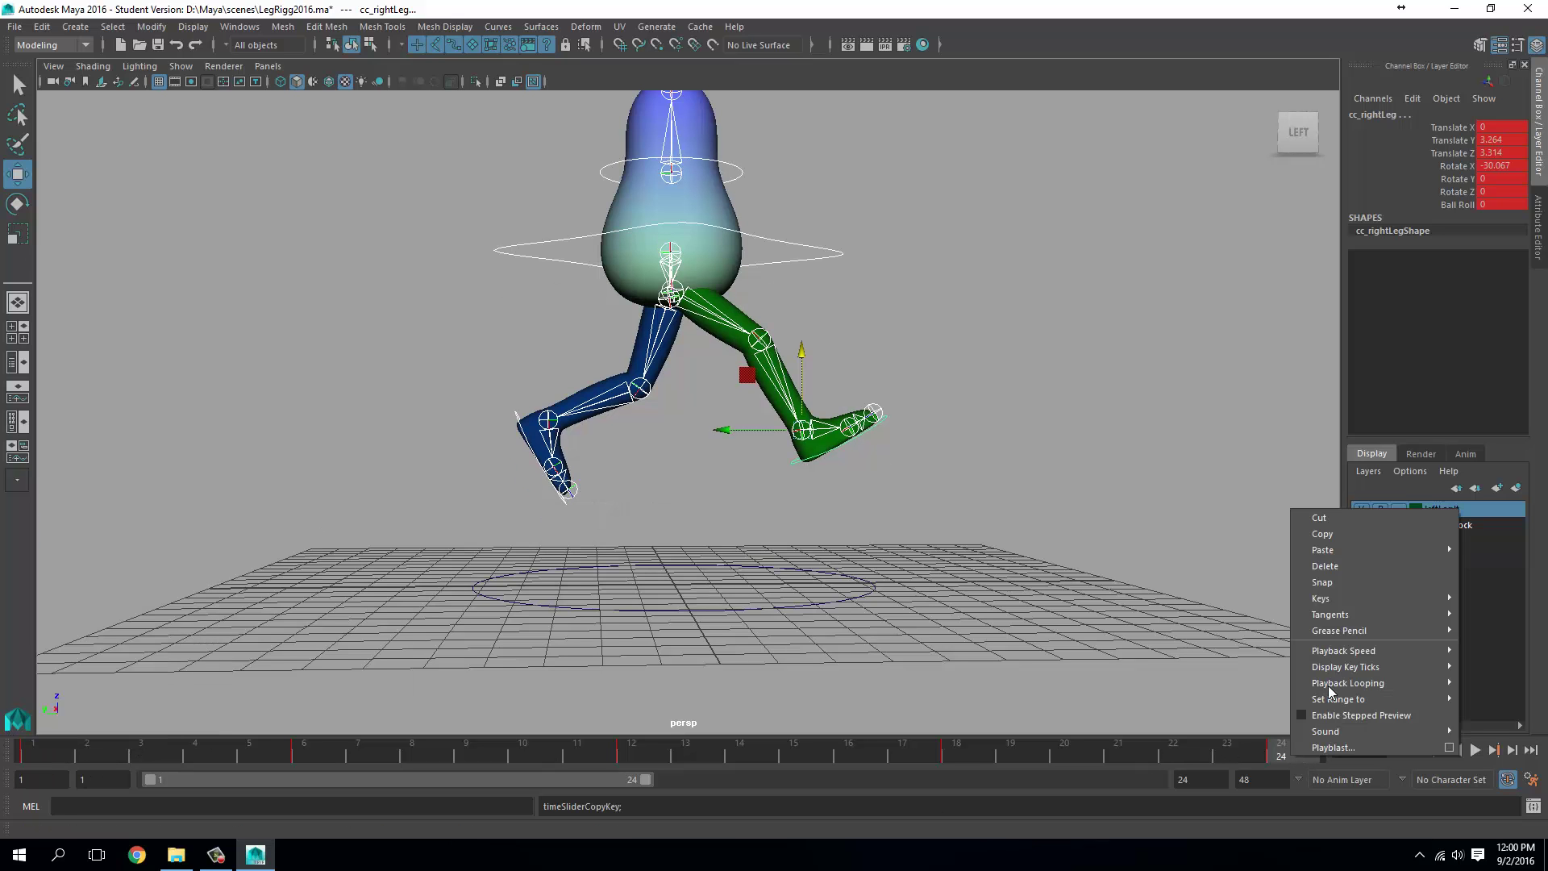
{"action": "mouse_move", "coordinate": [1374, 551]}
{"action": "left_click", "coordinate": [1268, 567]}
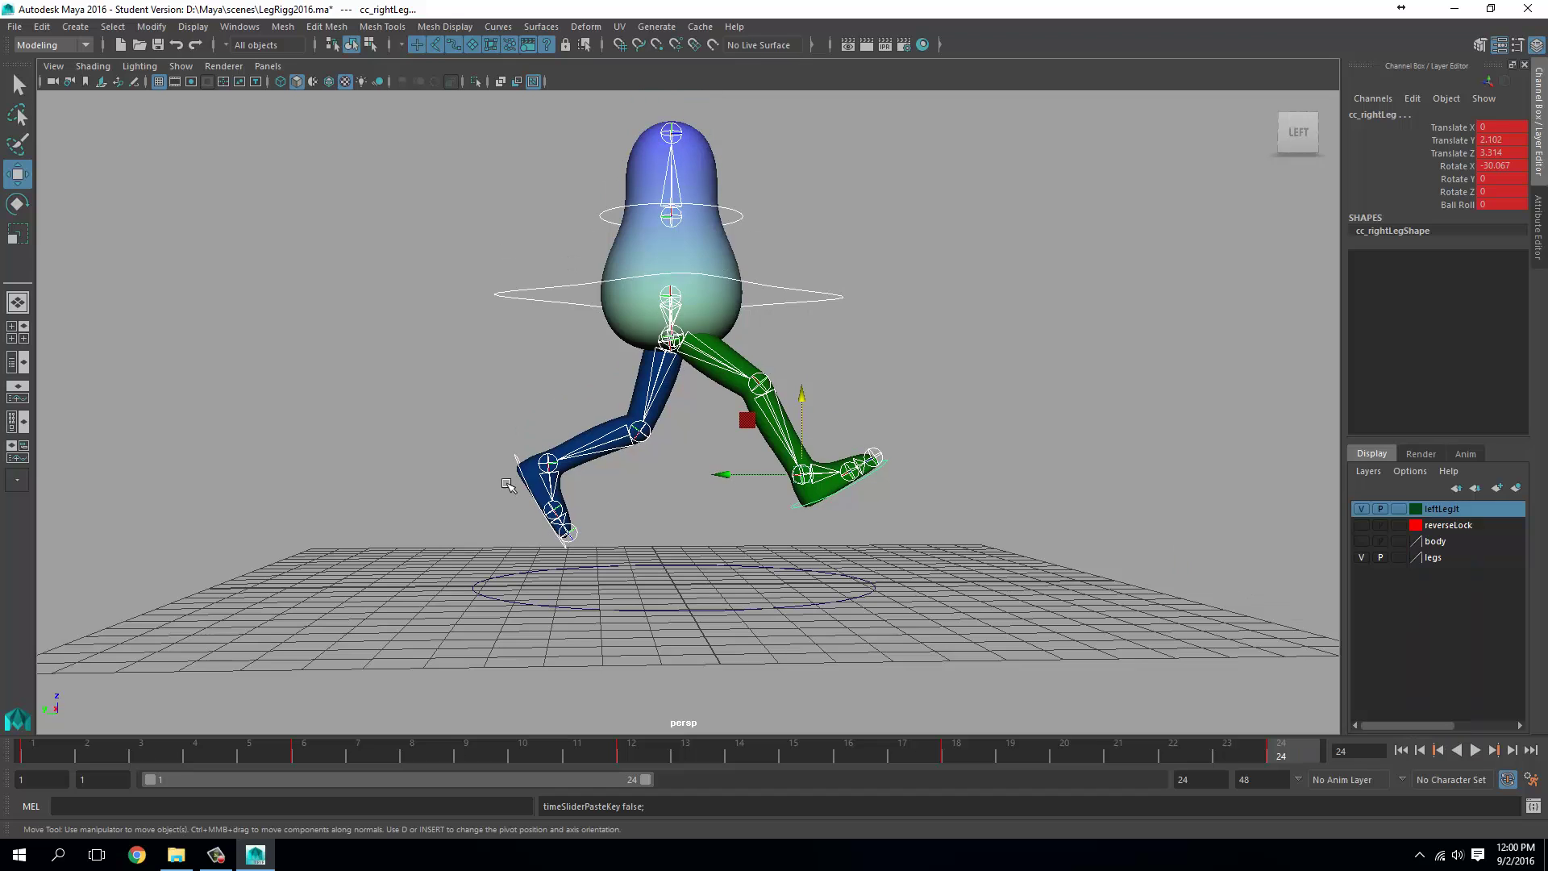
Step: Copy the hip control's frame 1 key onto frame 12
{"action": "left_click", "coordinate": [768, 304]}
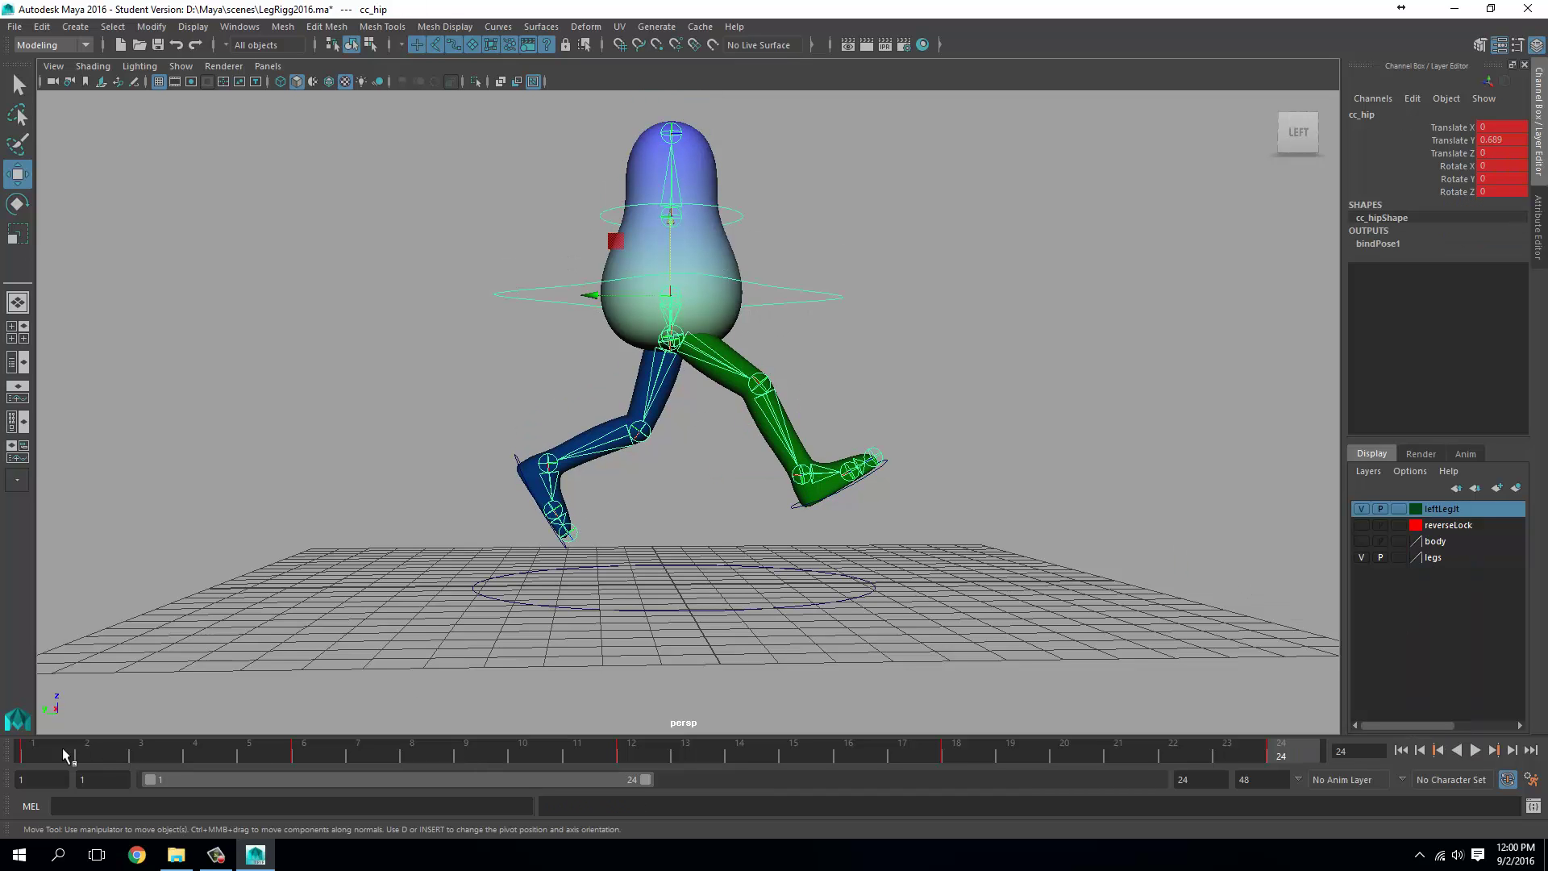
{"action": "left_click", "coordinate": [31, 761]}
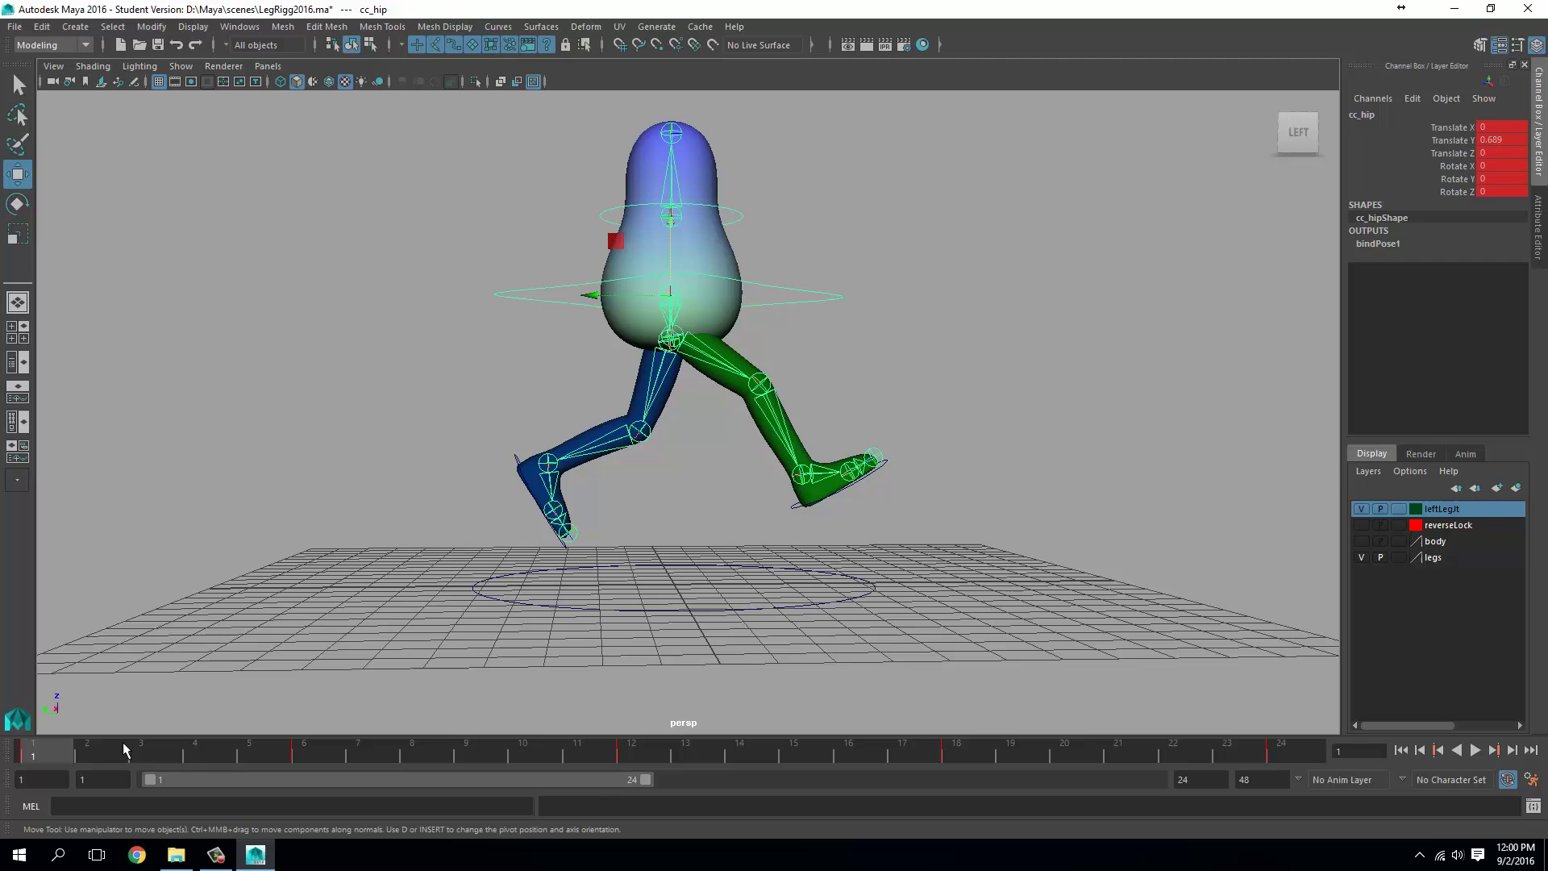
{"action": "right_click", "coordinate": [55, 762]}
{"action": "left_click", "coordinate": [105, 532]}
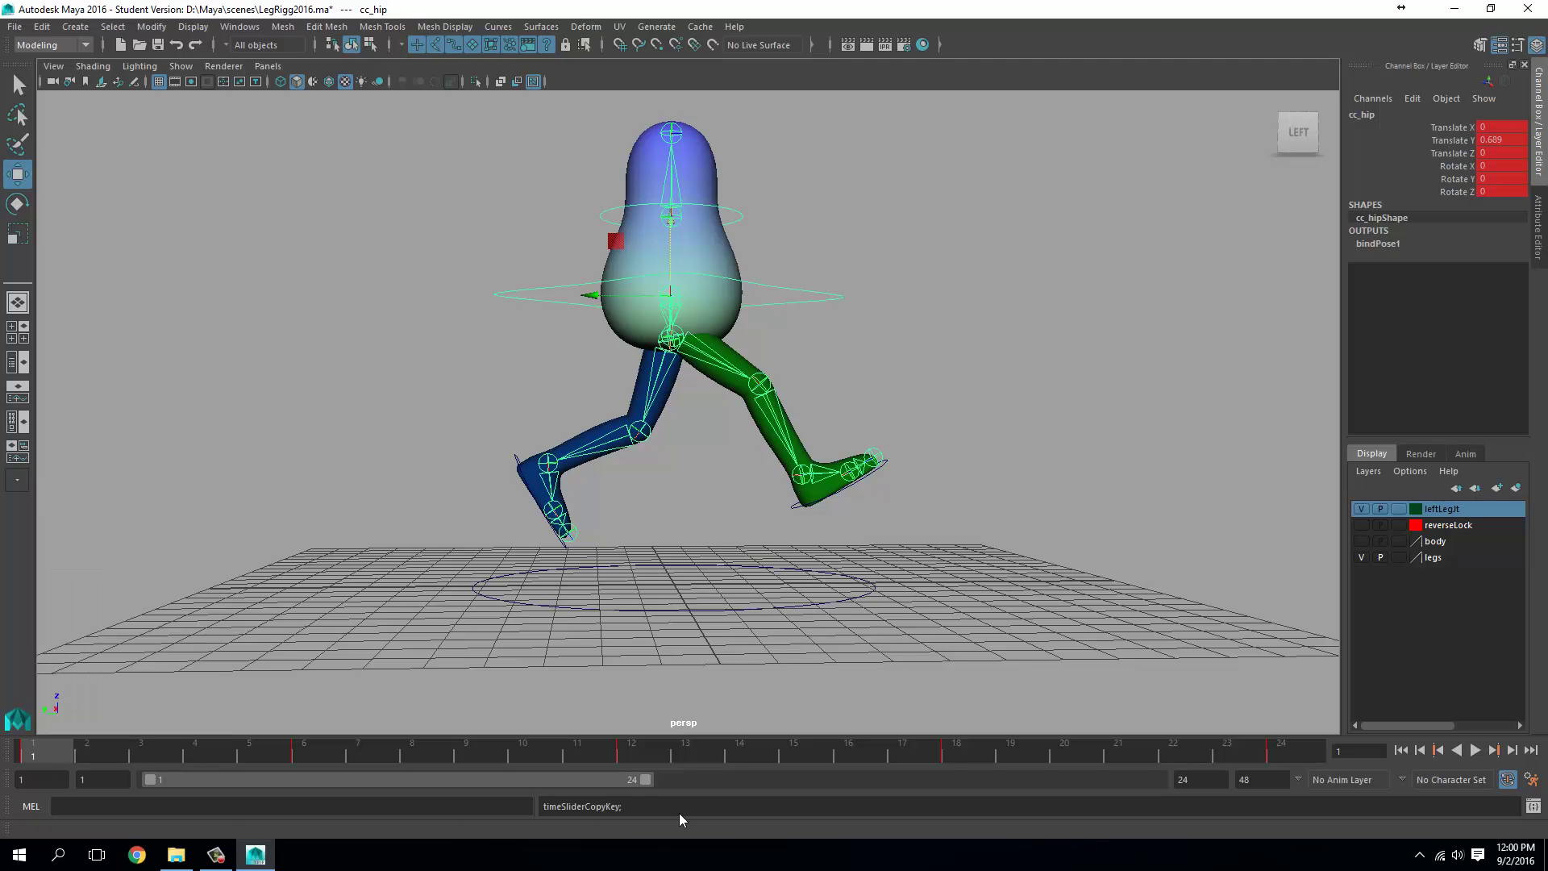
{"action": "left_click", "coordinate": [605, 754]}
{"action": "left_click", "coordinate": [641, 753]}
{"action": "right_click", "coordinate": [632, 754]}
{"action": "mouse_move", "coordinate": [715, 546]}
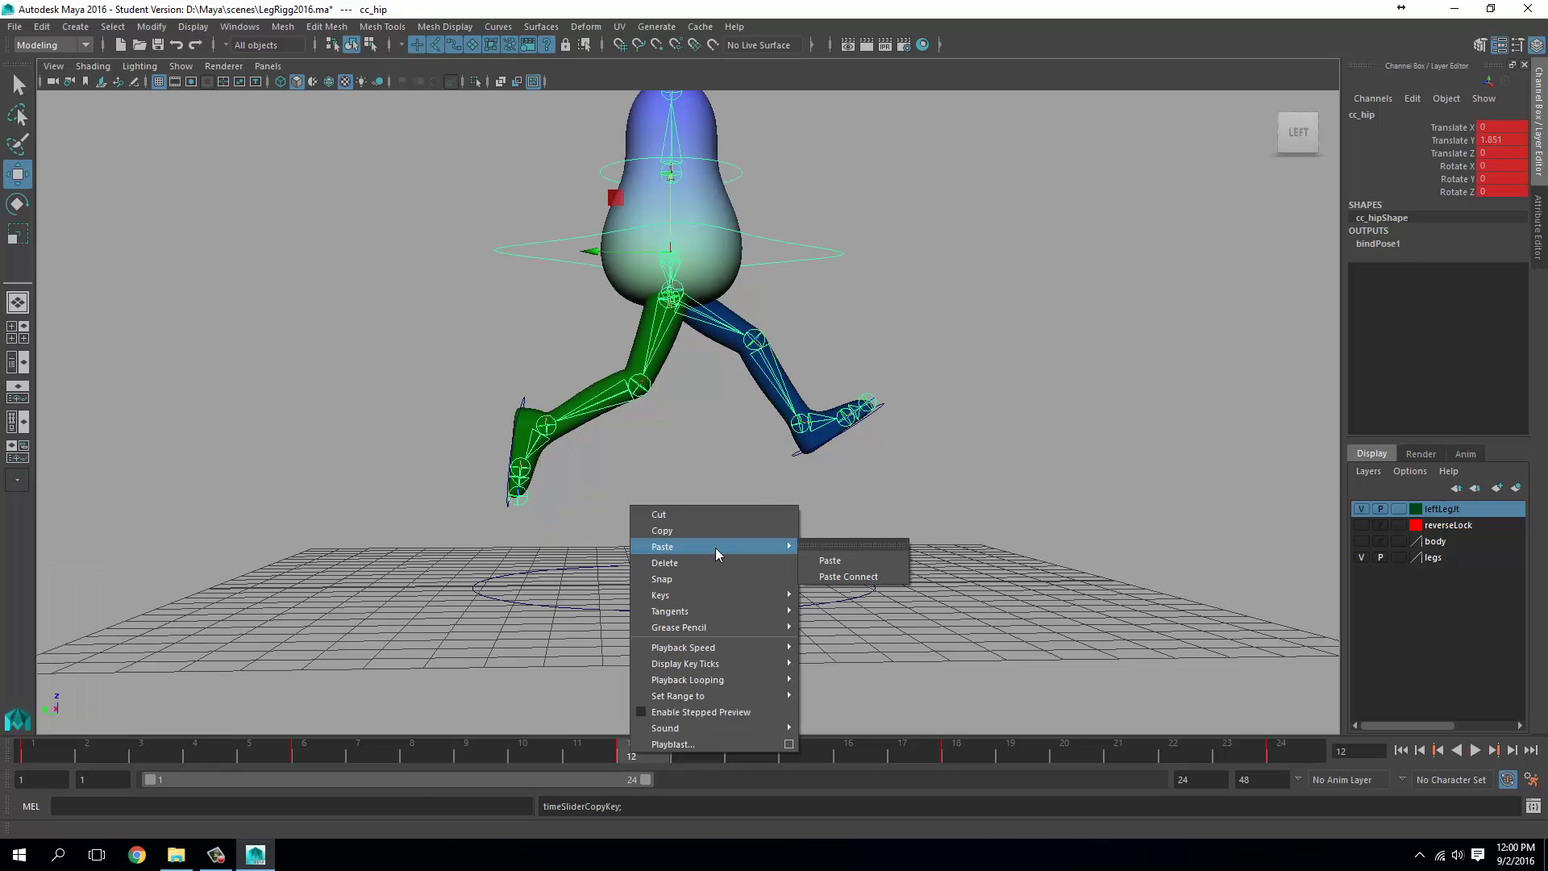
{"action": "left_click", "coordinate": [833, 563]}
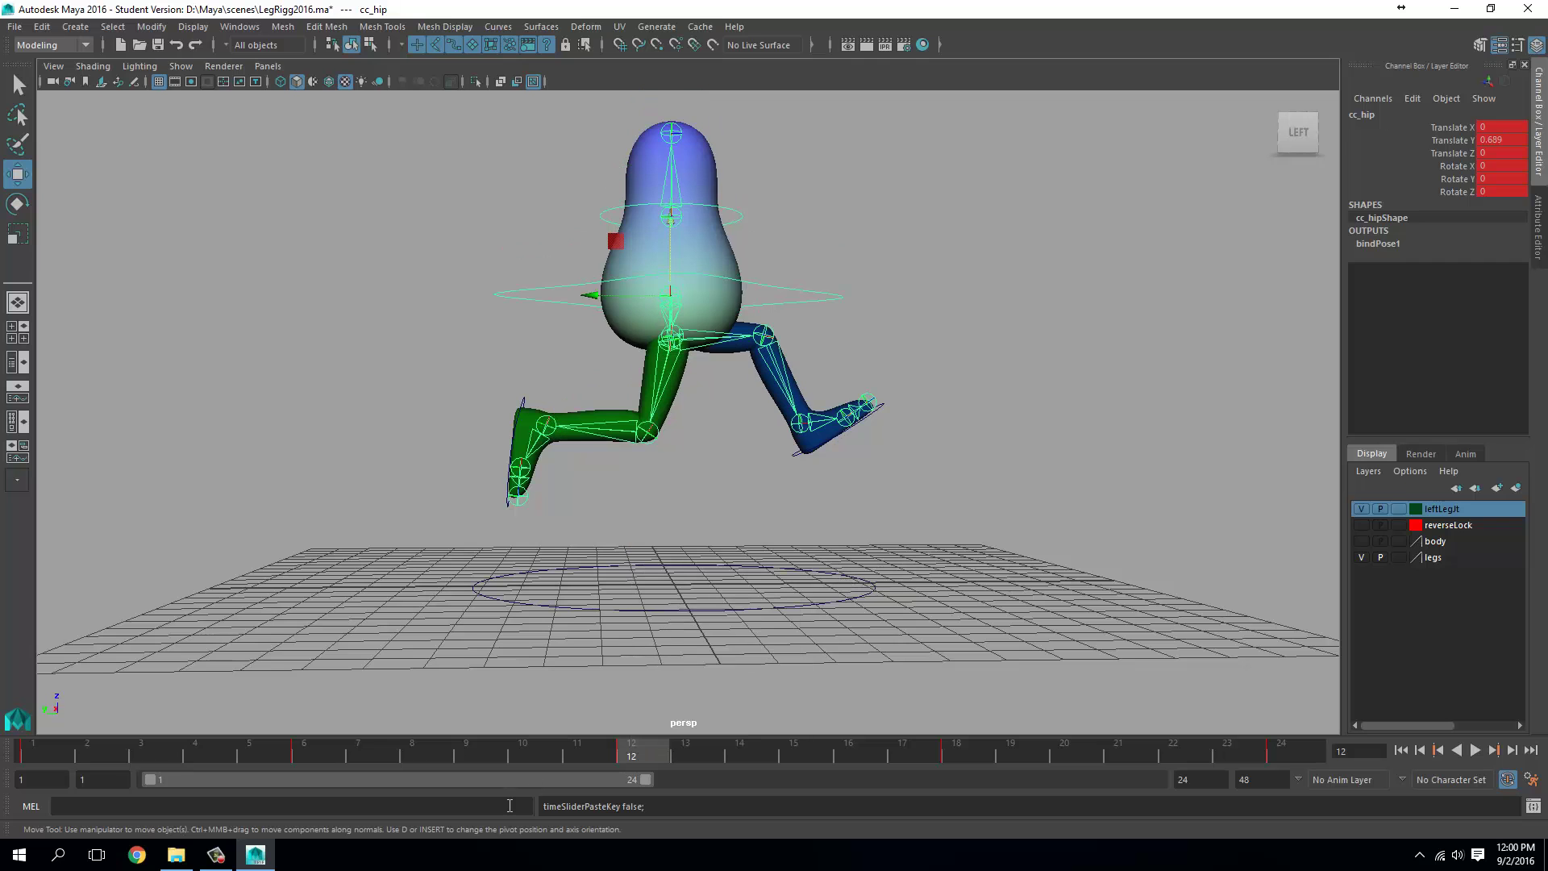
{"action": "left_click_drag", "start_coordinate": [662, 757], "coordinate": [37, 761]}
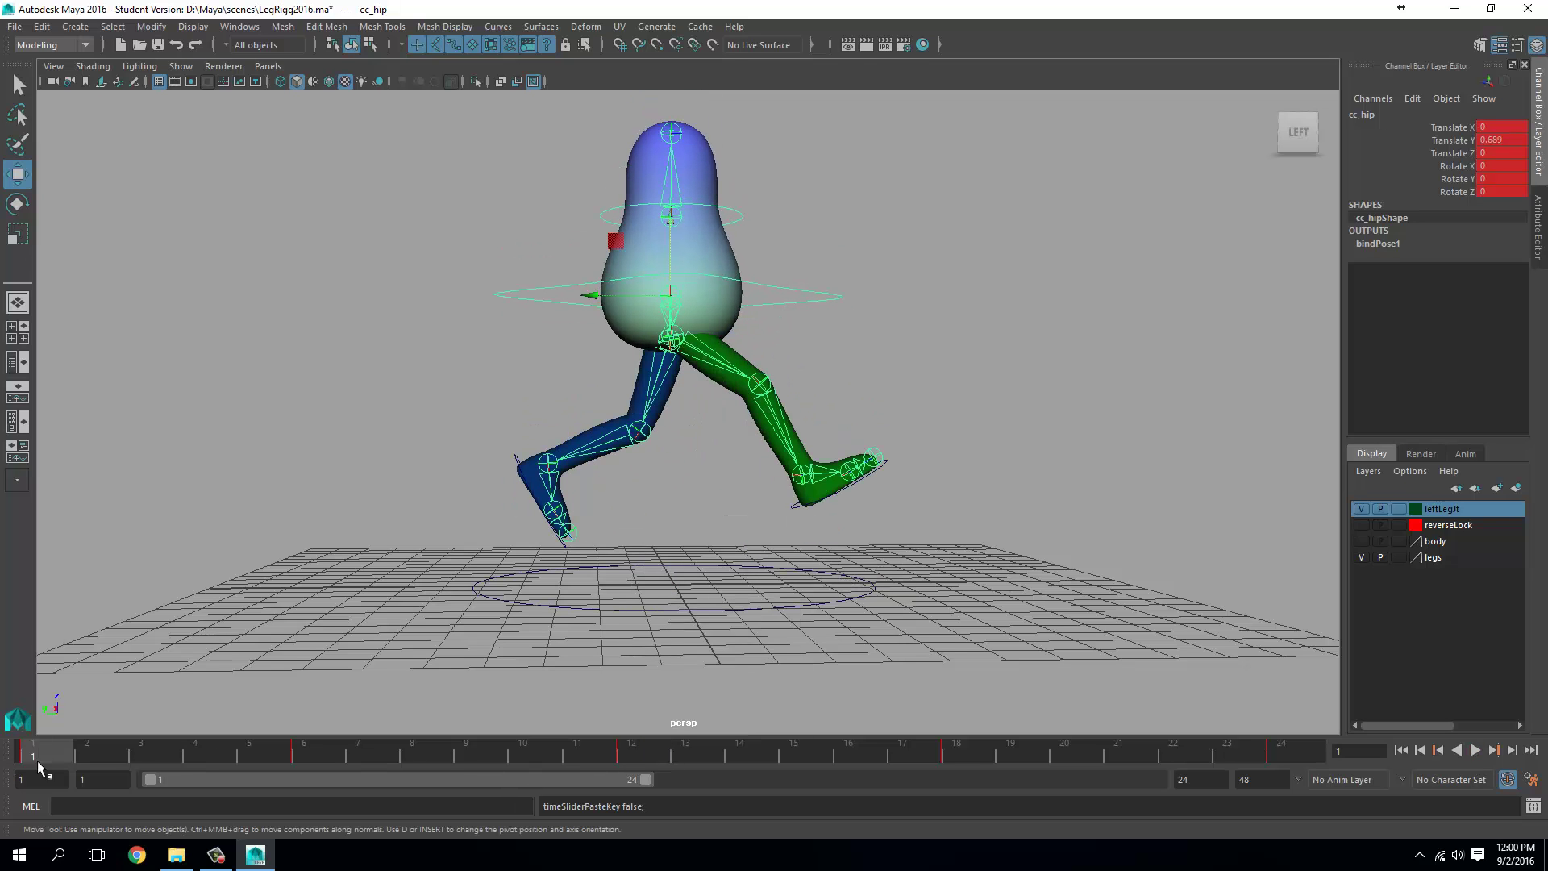
Step: Play the 24-frame run cycle forward to watch the keyed hip and leg motion
{"action": "left_click", "coordinate": [1476, 754]}
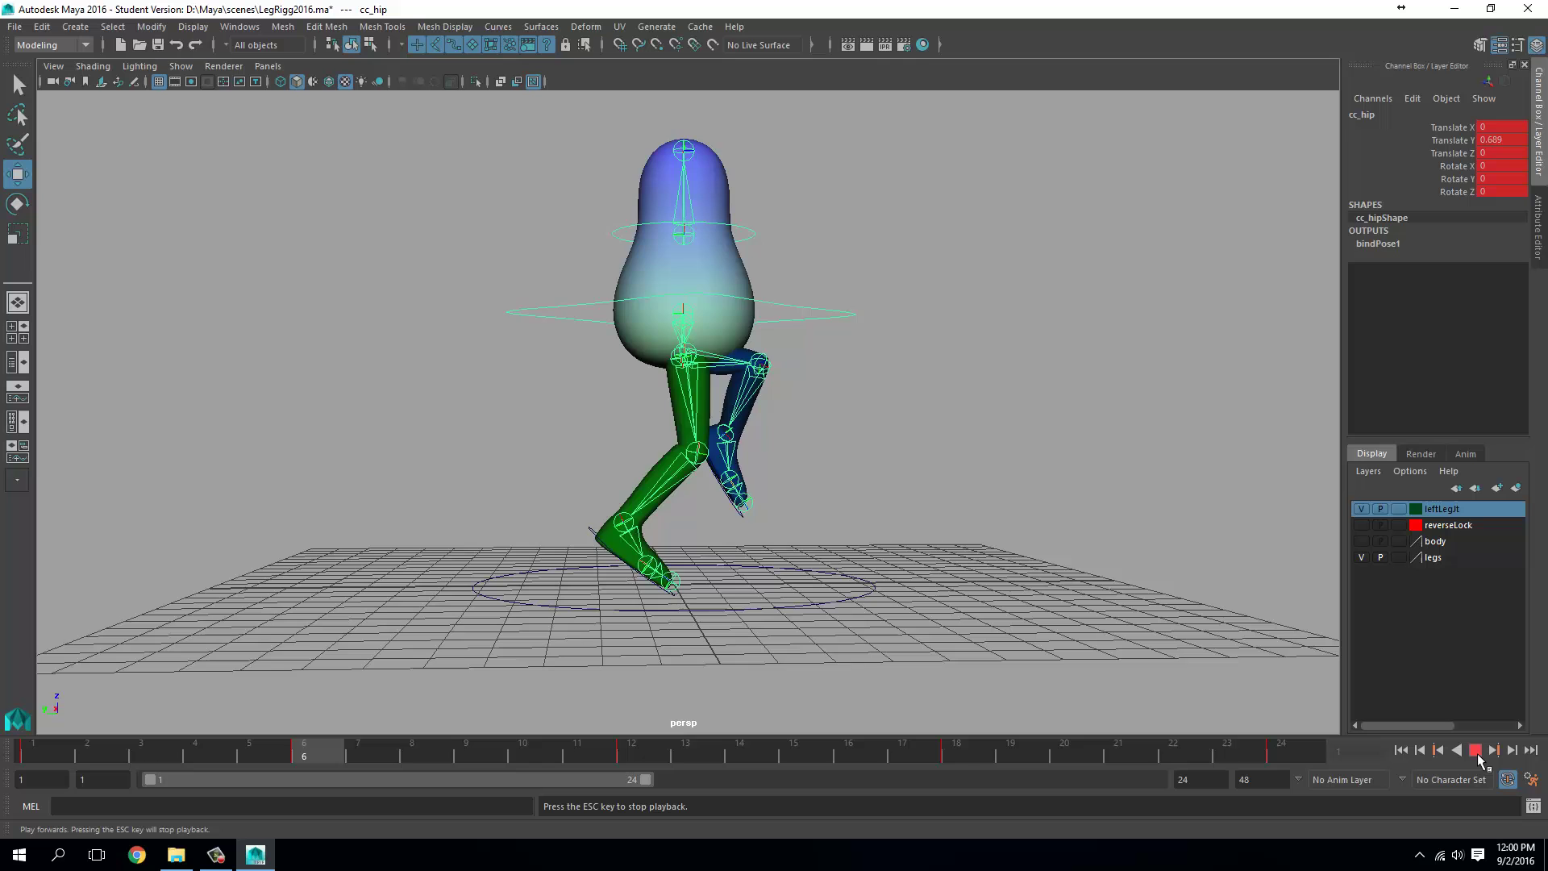